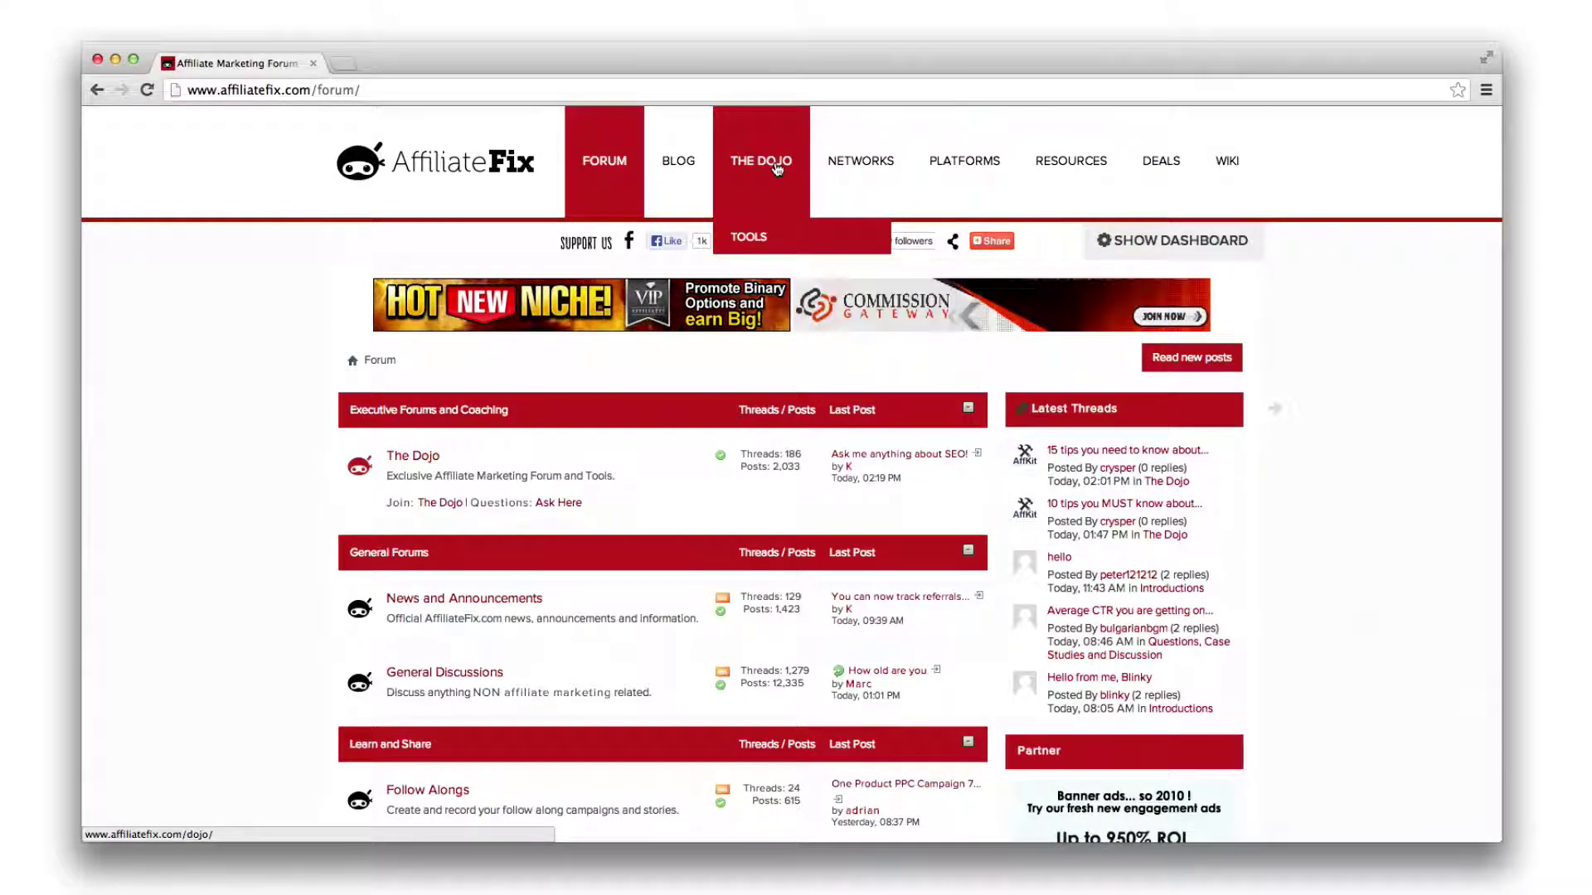
- Open The Dojo private forum from the top navigation bar
left_click(775, 168)
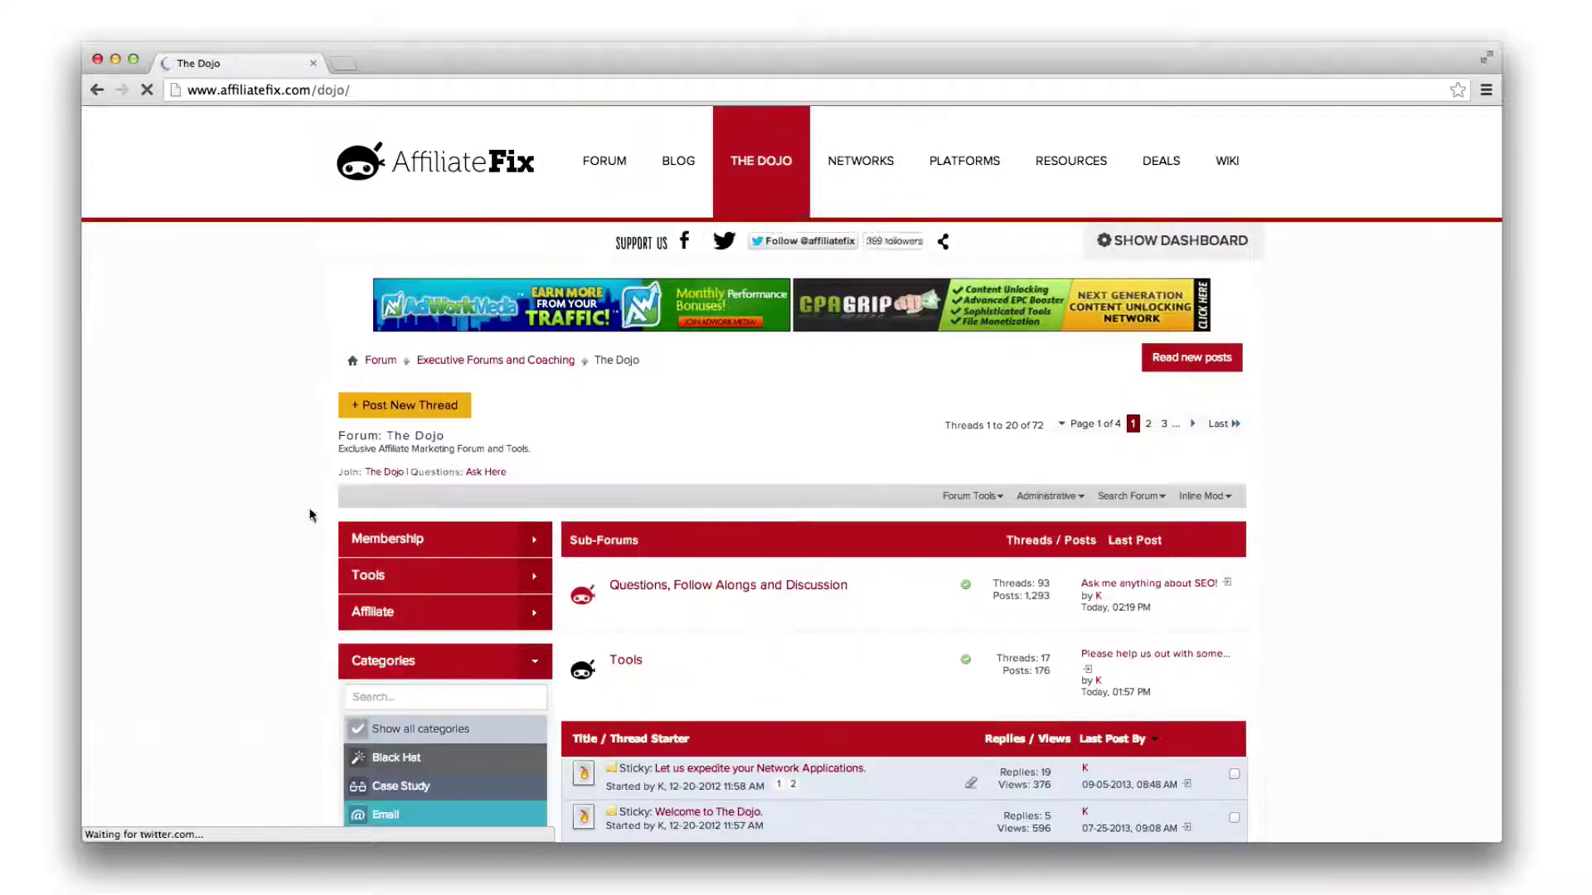
scroll(335, 599, "down", 2)
scroll(336, 599, "down", 2)
scroll(335, 591, "down", 2)
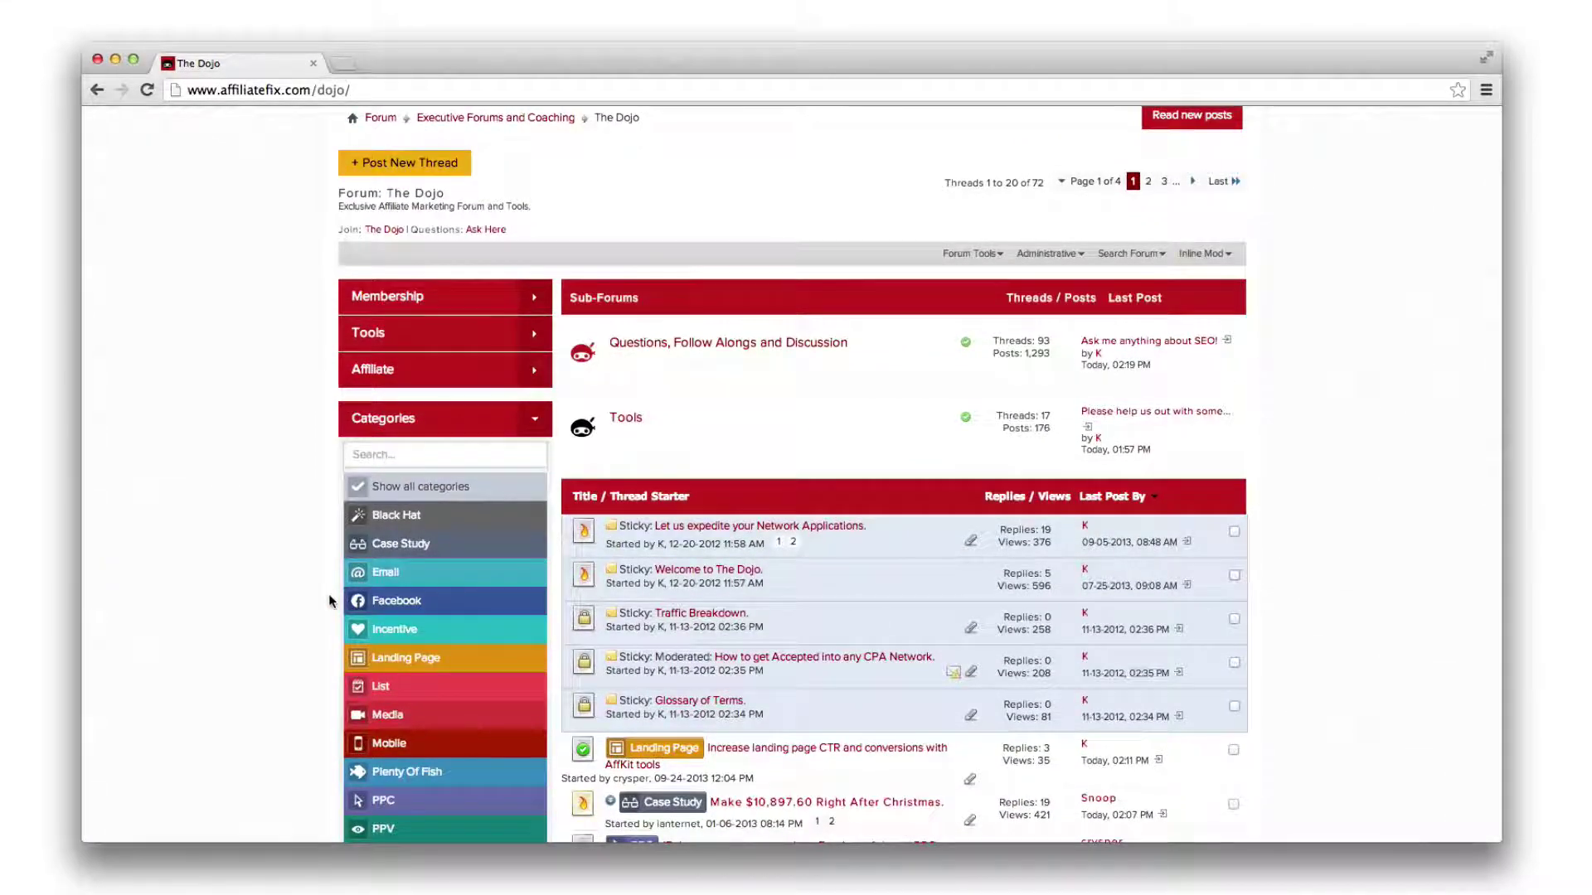
scroll(329, 600, "down", 1)
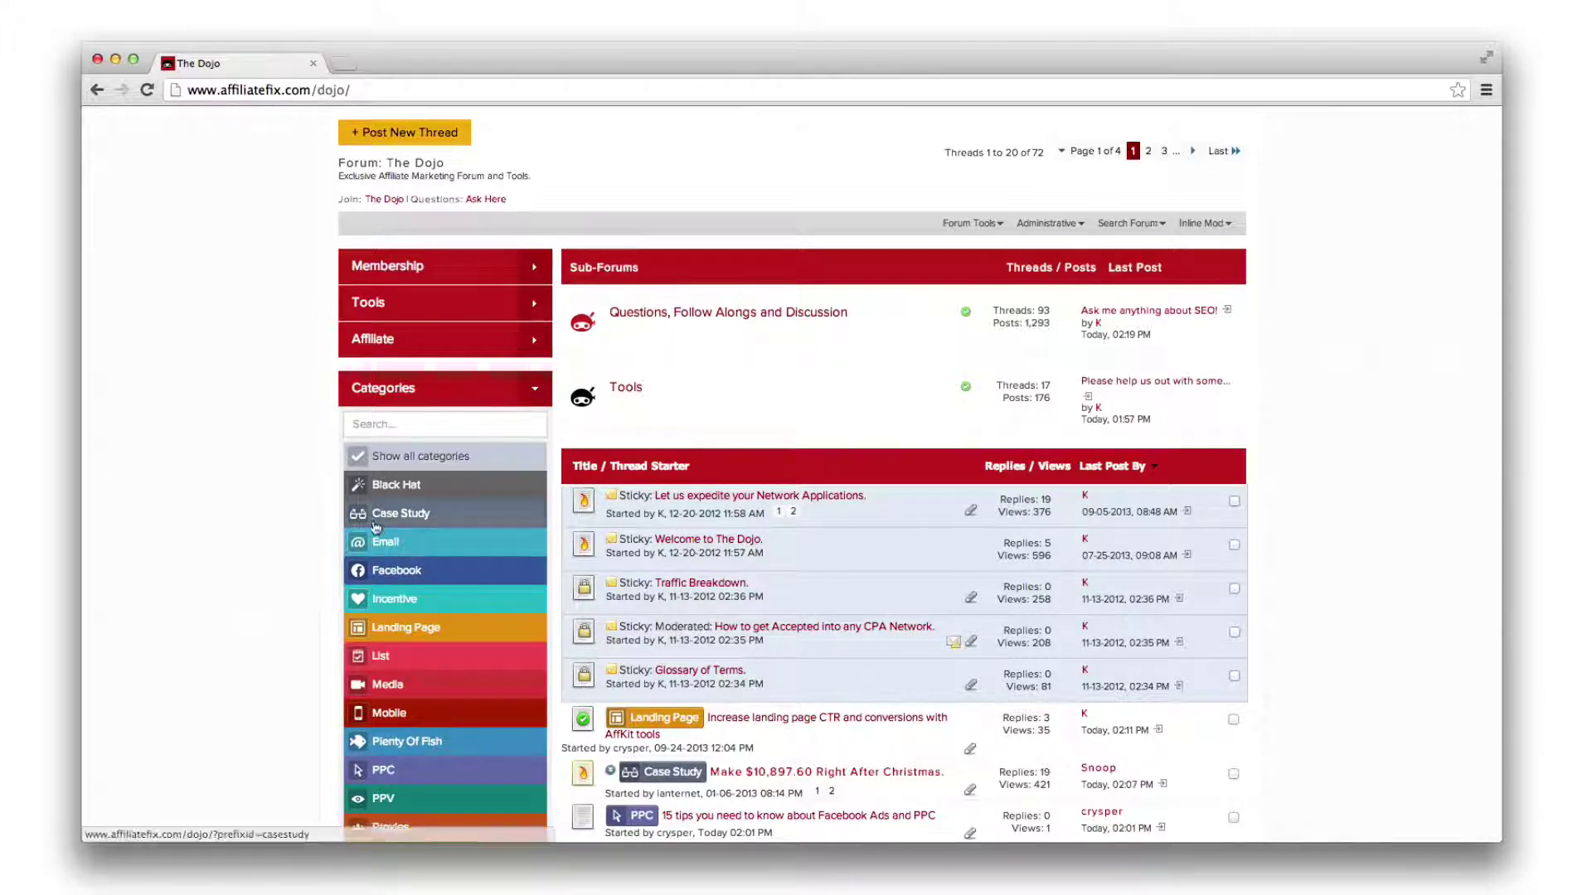
scroll(275, 523, "down", 1)
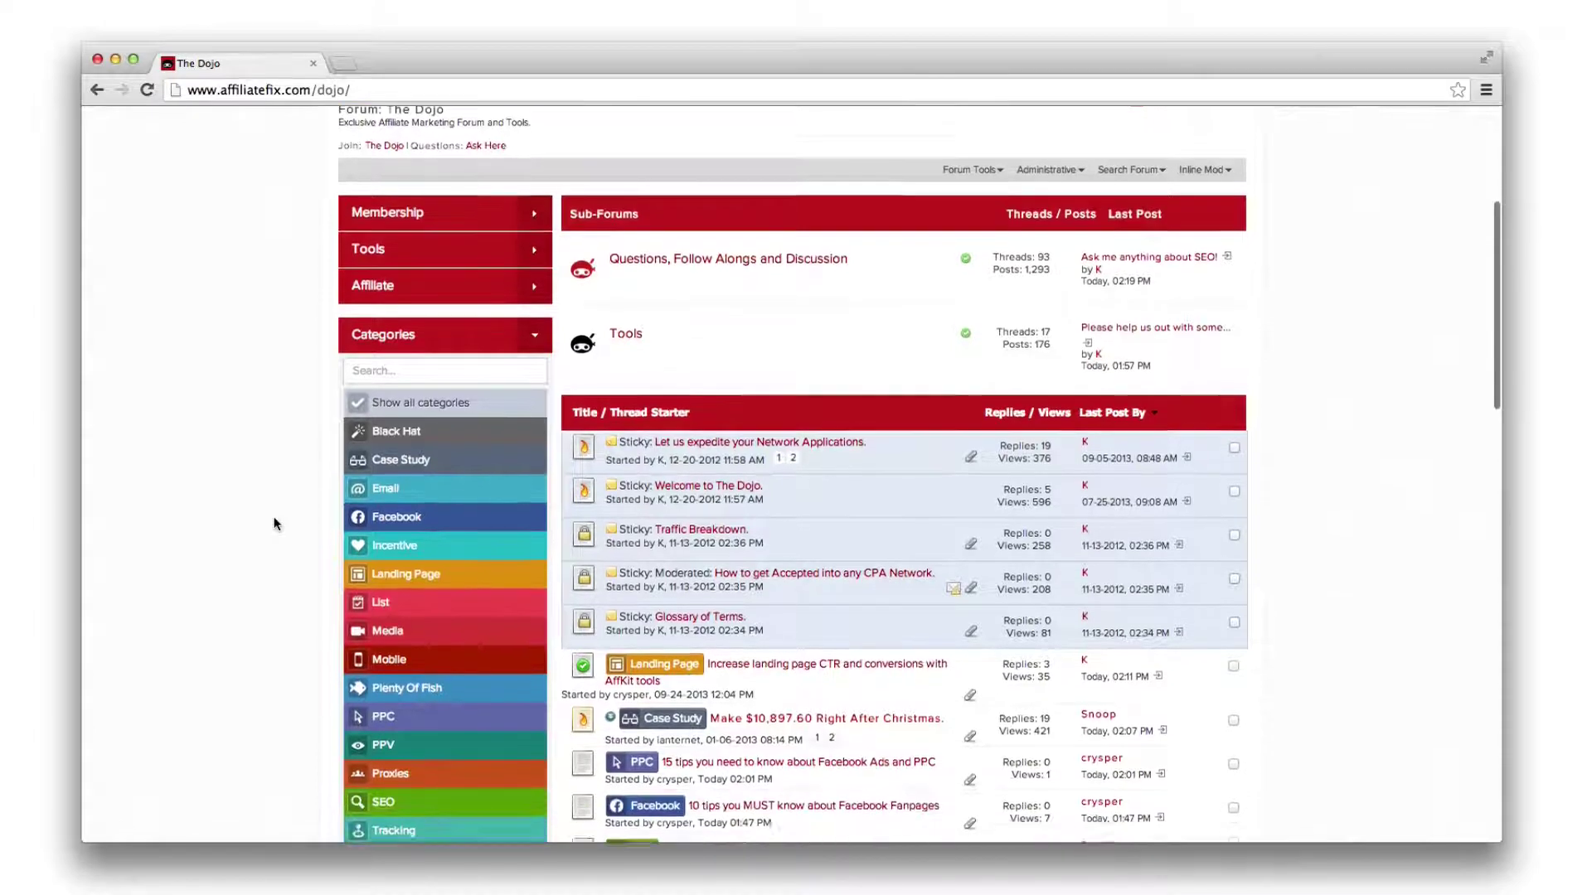
scroll(263, 573, "down", 3)
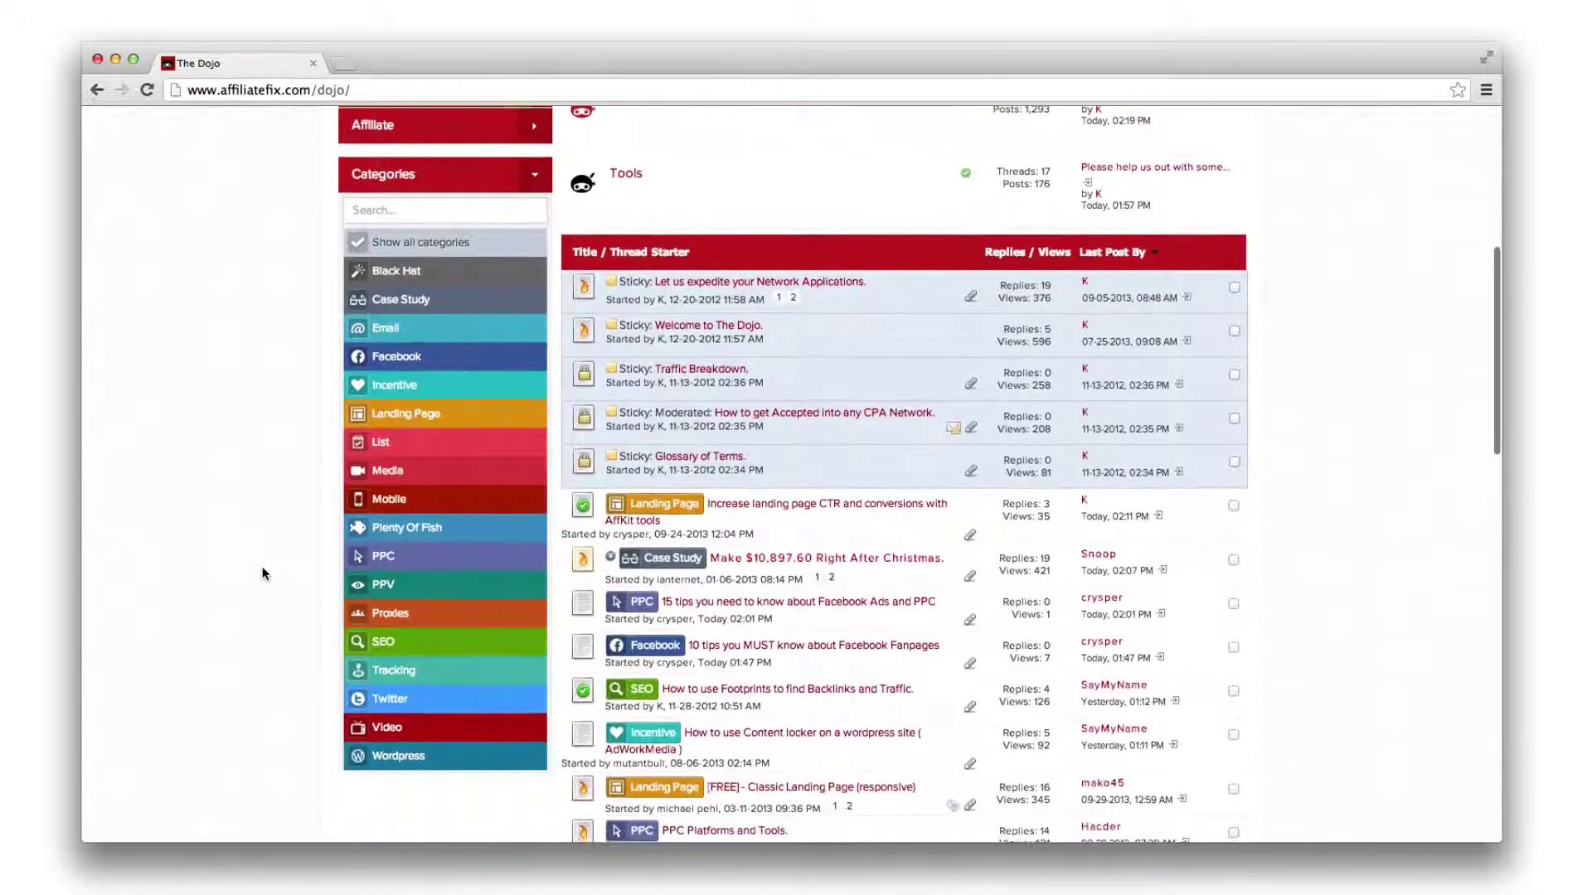
scroll(263, 578, "down", 1)
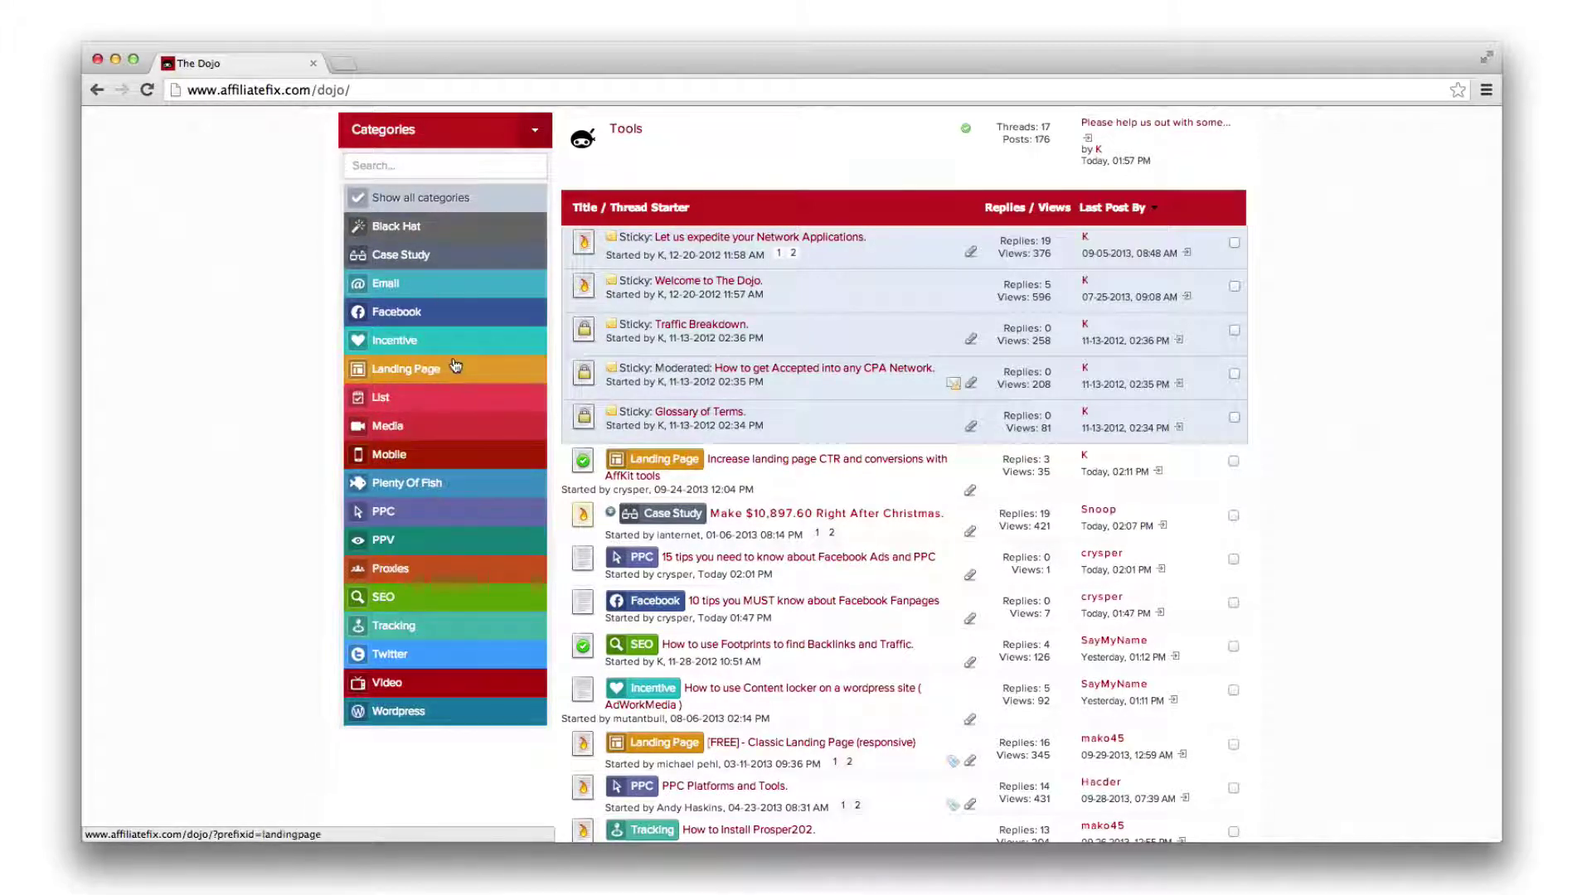
scroll(493, 460, "down", 3)
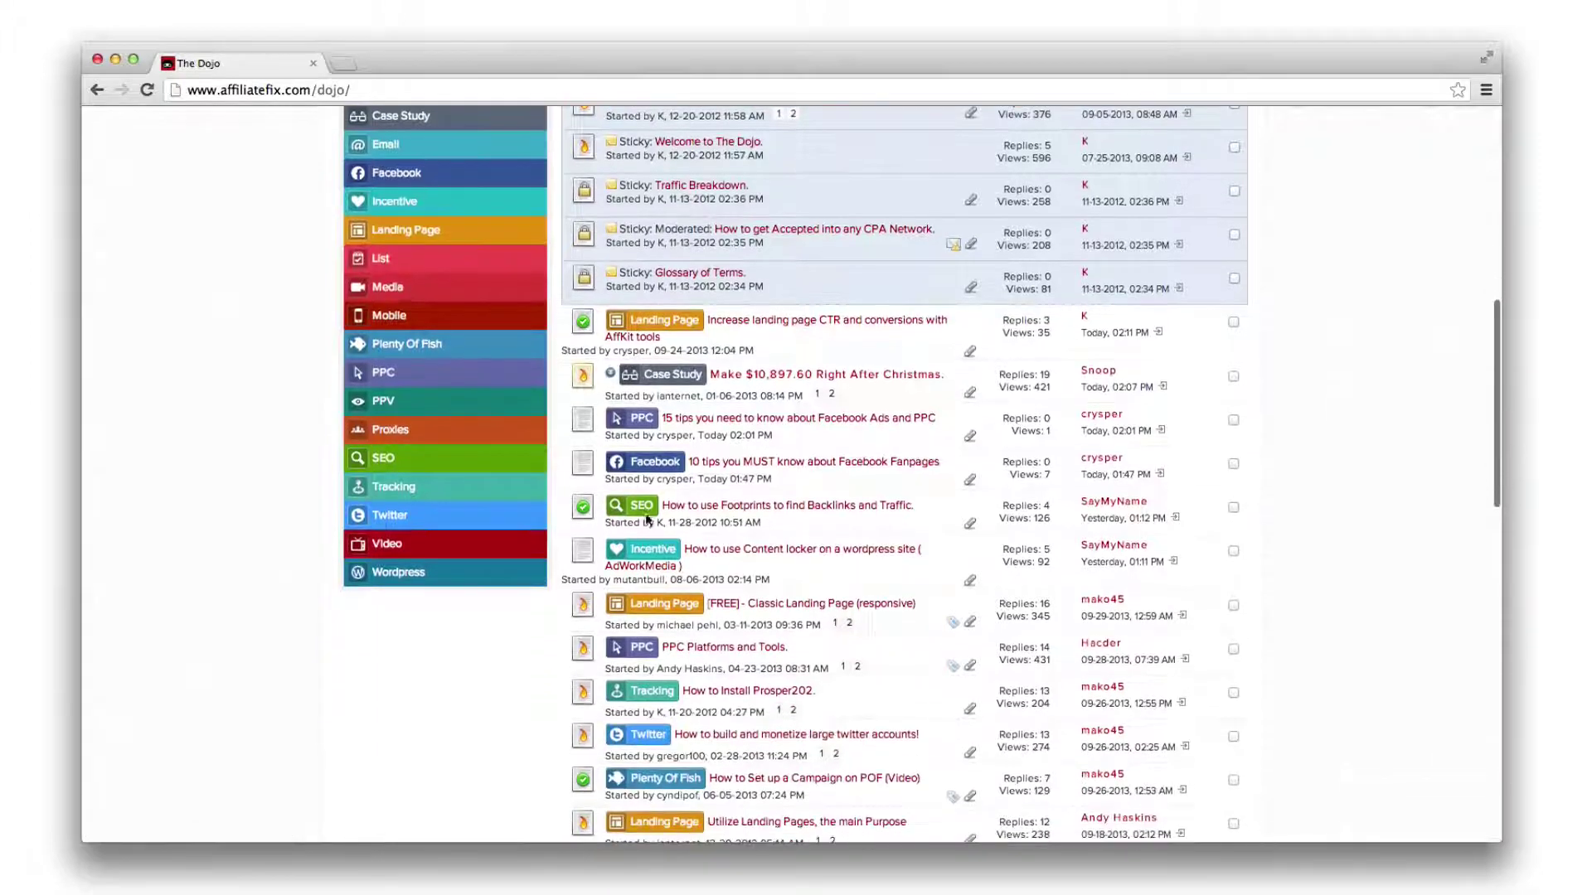
scroll(598, 510, "down", 3)
scroll(697, 560, "down", 3)
scroll(740, 584, "down", 5)
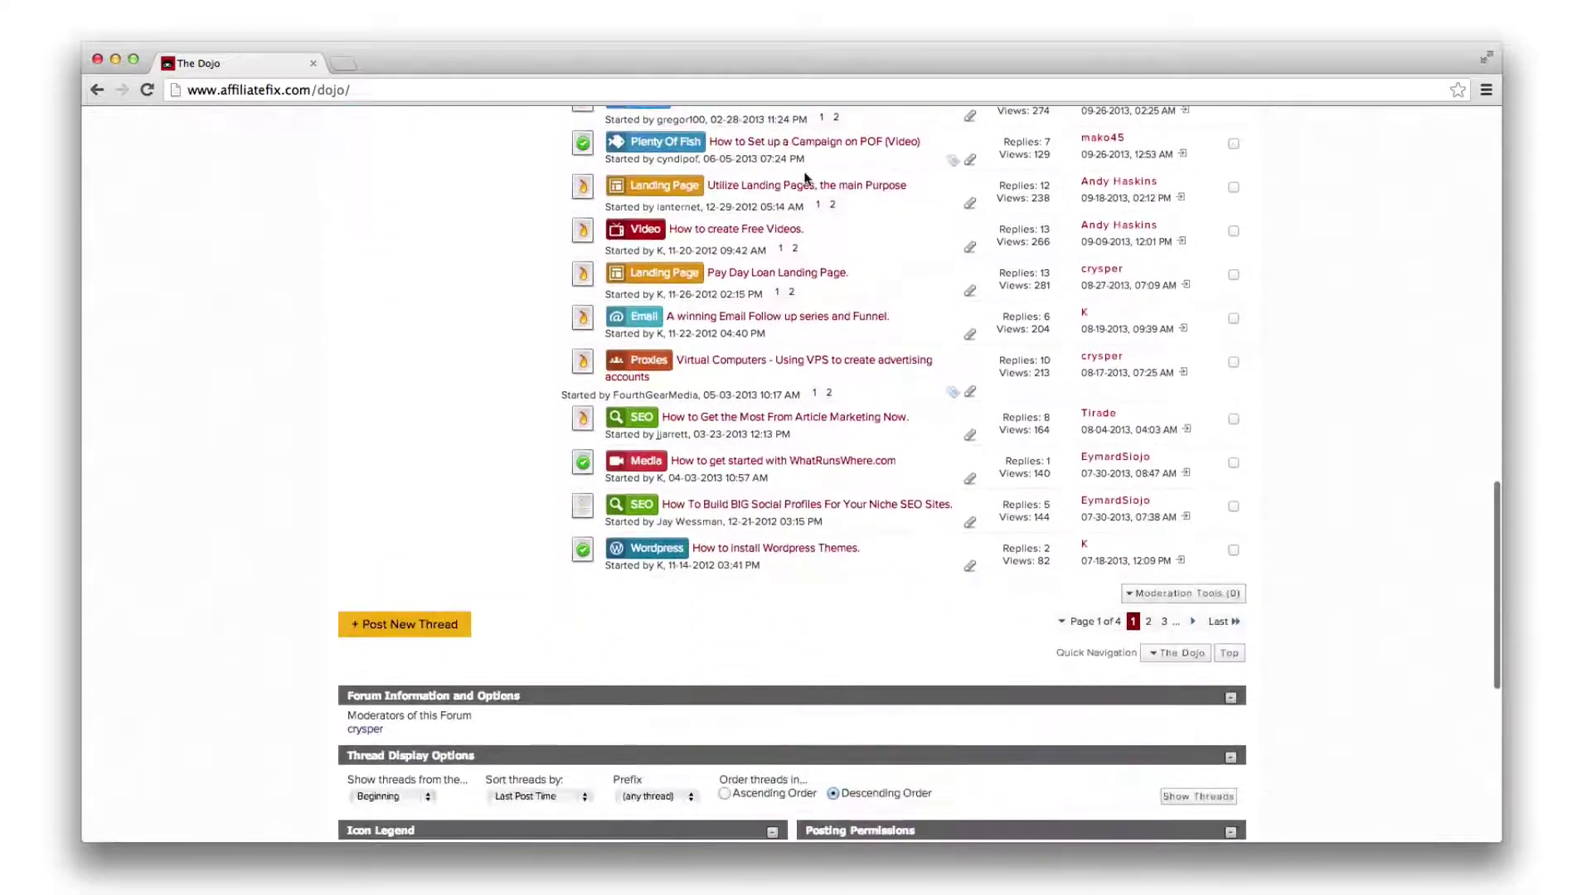
scroll(854, 337, "up", 2)
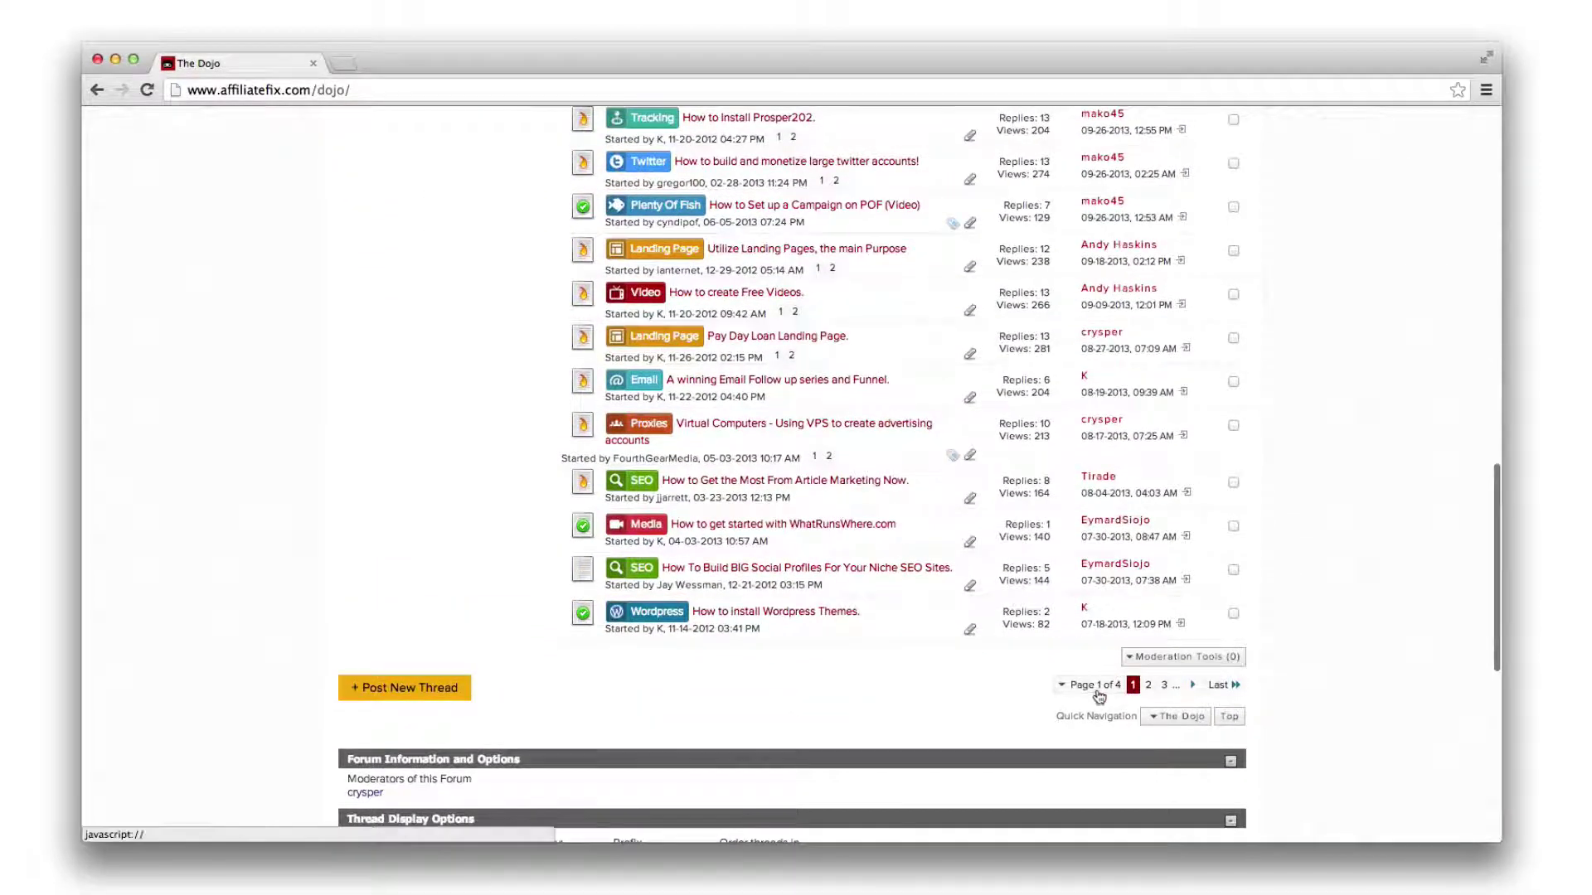
scroll(908, 455, "up", 3)
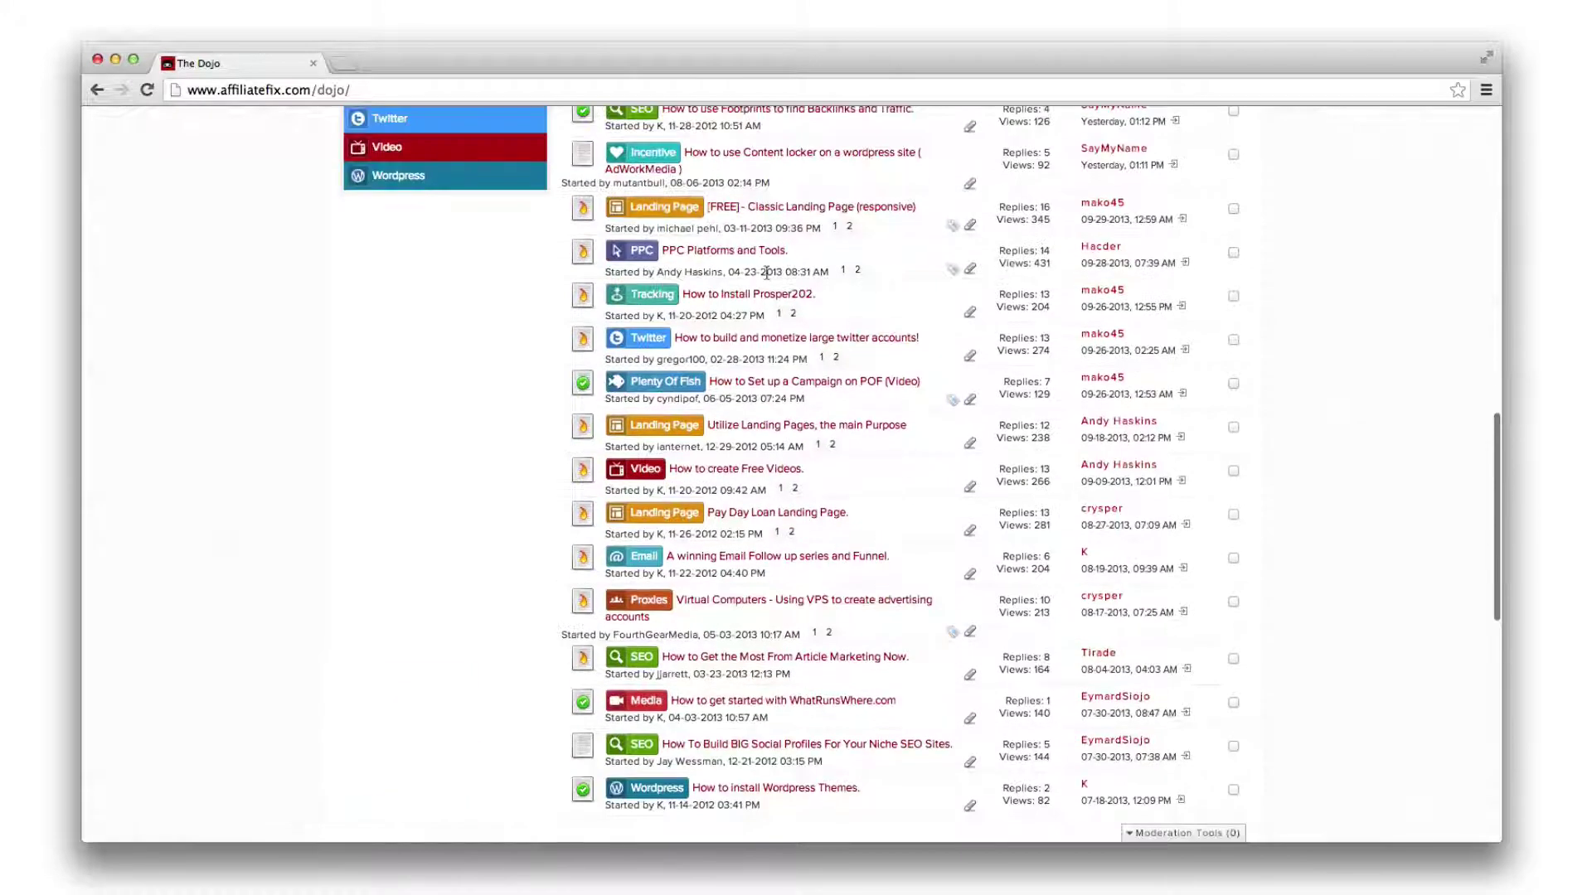
scroll(759, 273, "up", 2)
scroll(742, 337, "up", 2)
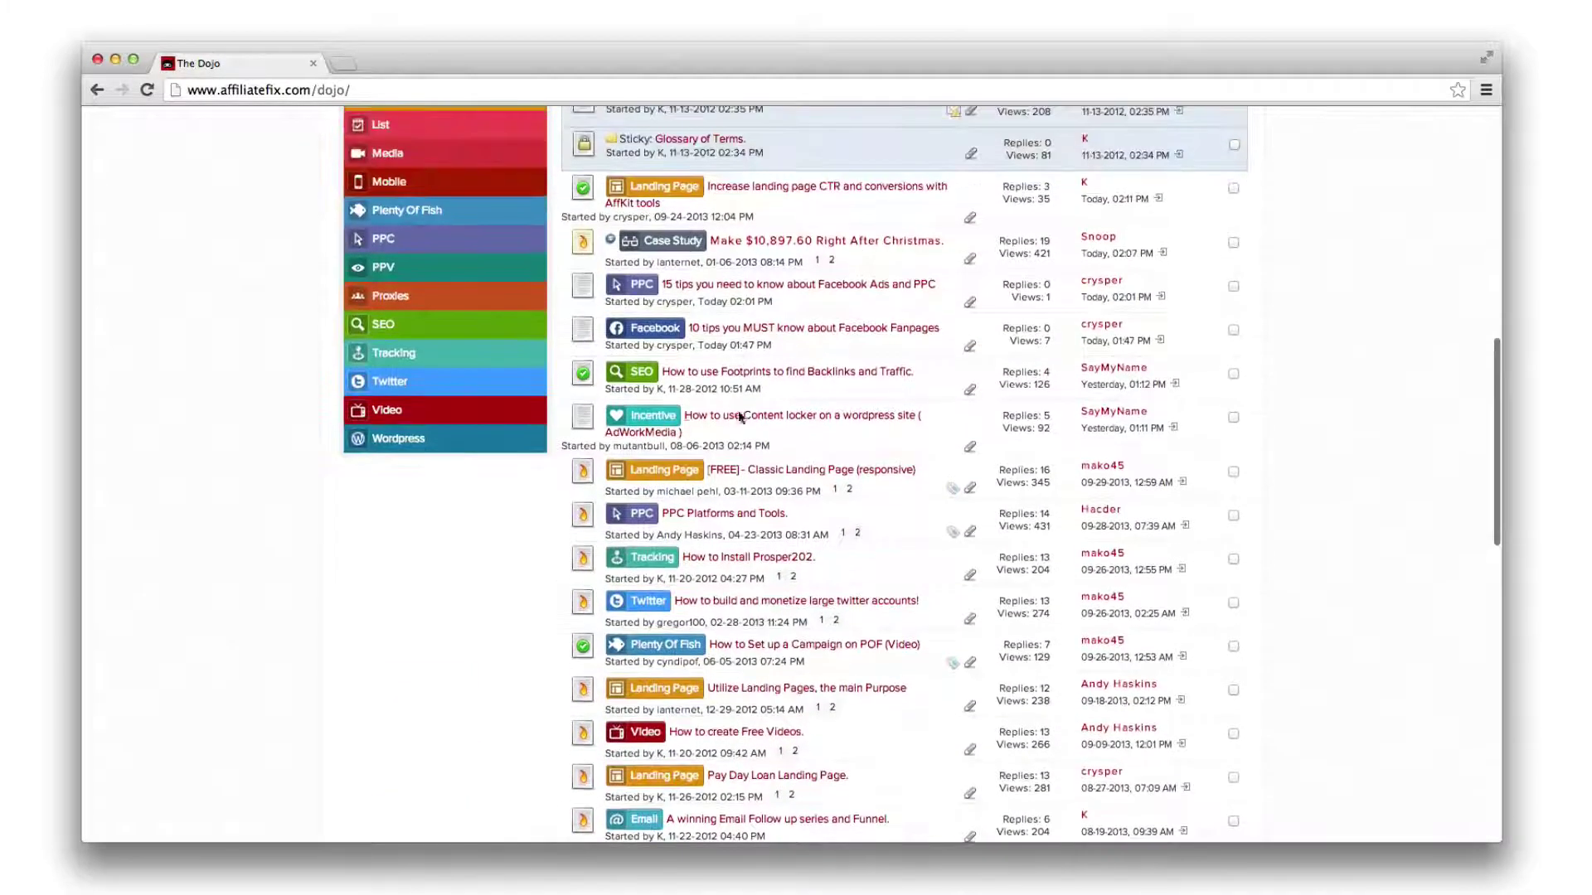
scroll(740, 419, "up", 2)
scroll(711, 428, "up", 2)
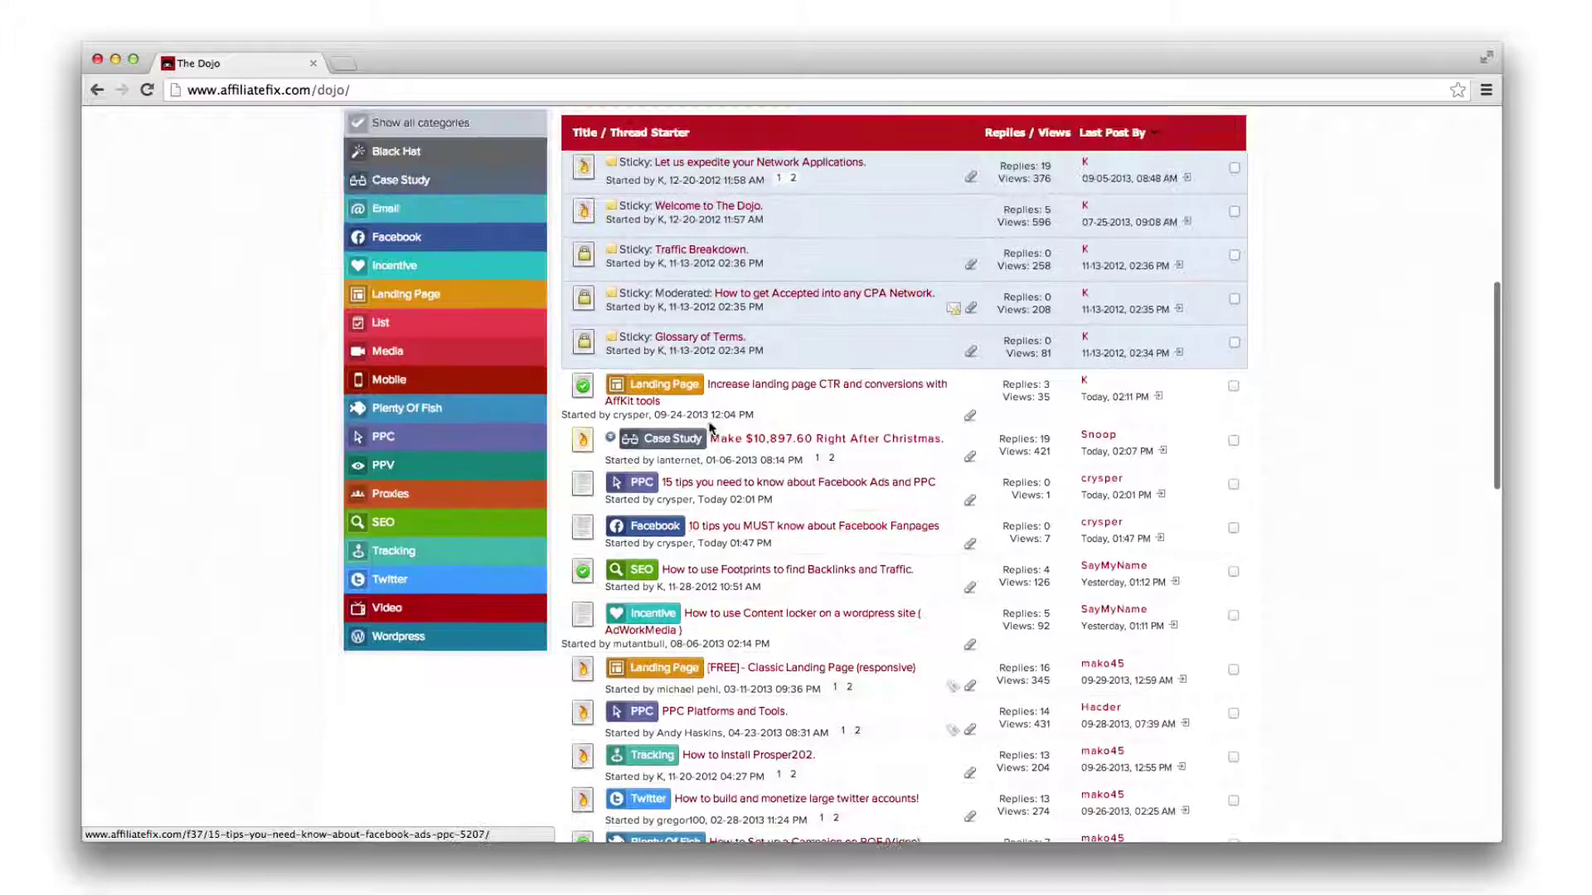
scroll(584, 432, "up", 1)
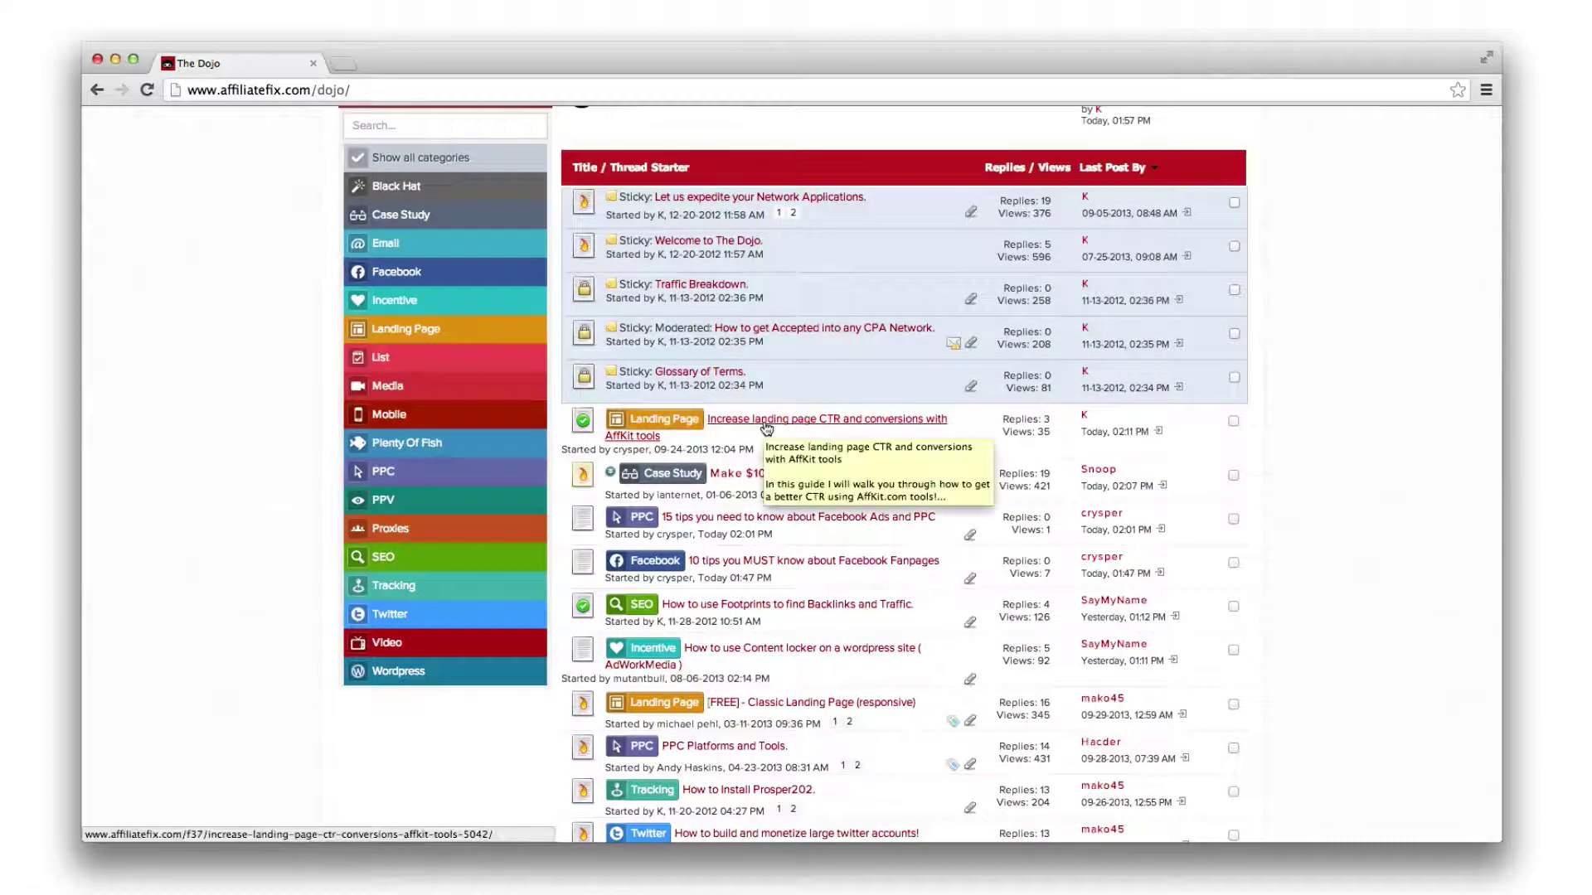
scroll(767, 431, "up", 1)
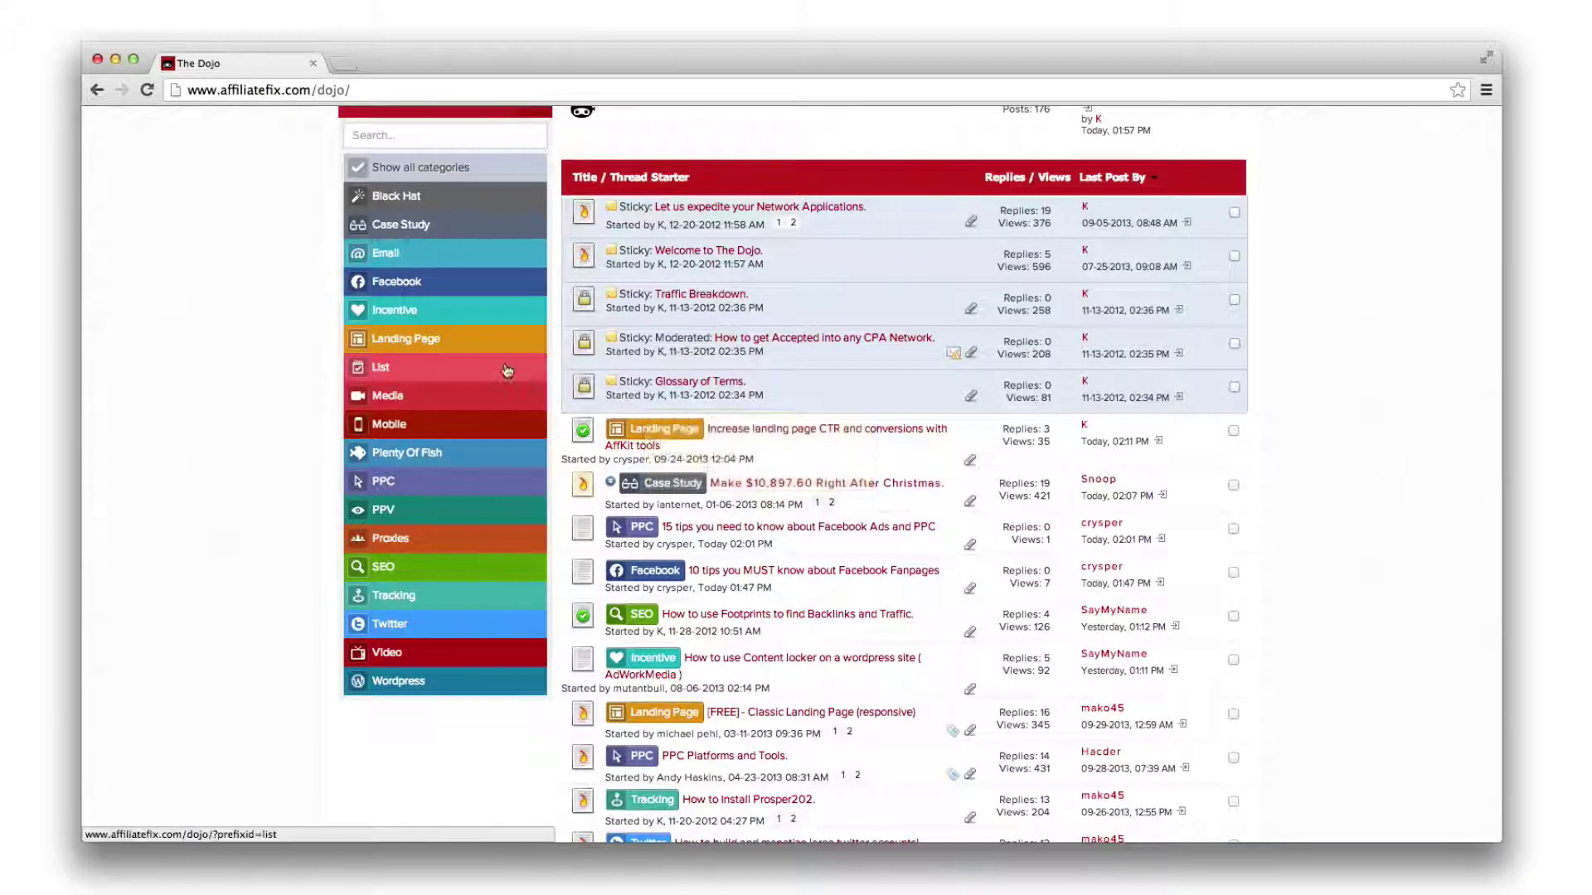
- Filter The Dojo to Case Study threads and open 'Make $10,897.60 Right After Christmas'
left_click(447, 237)
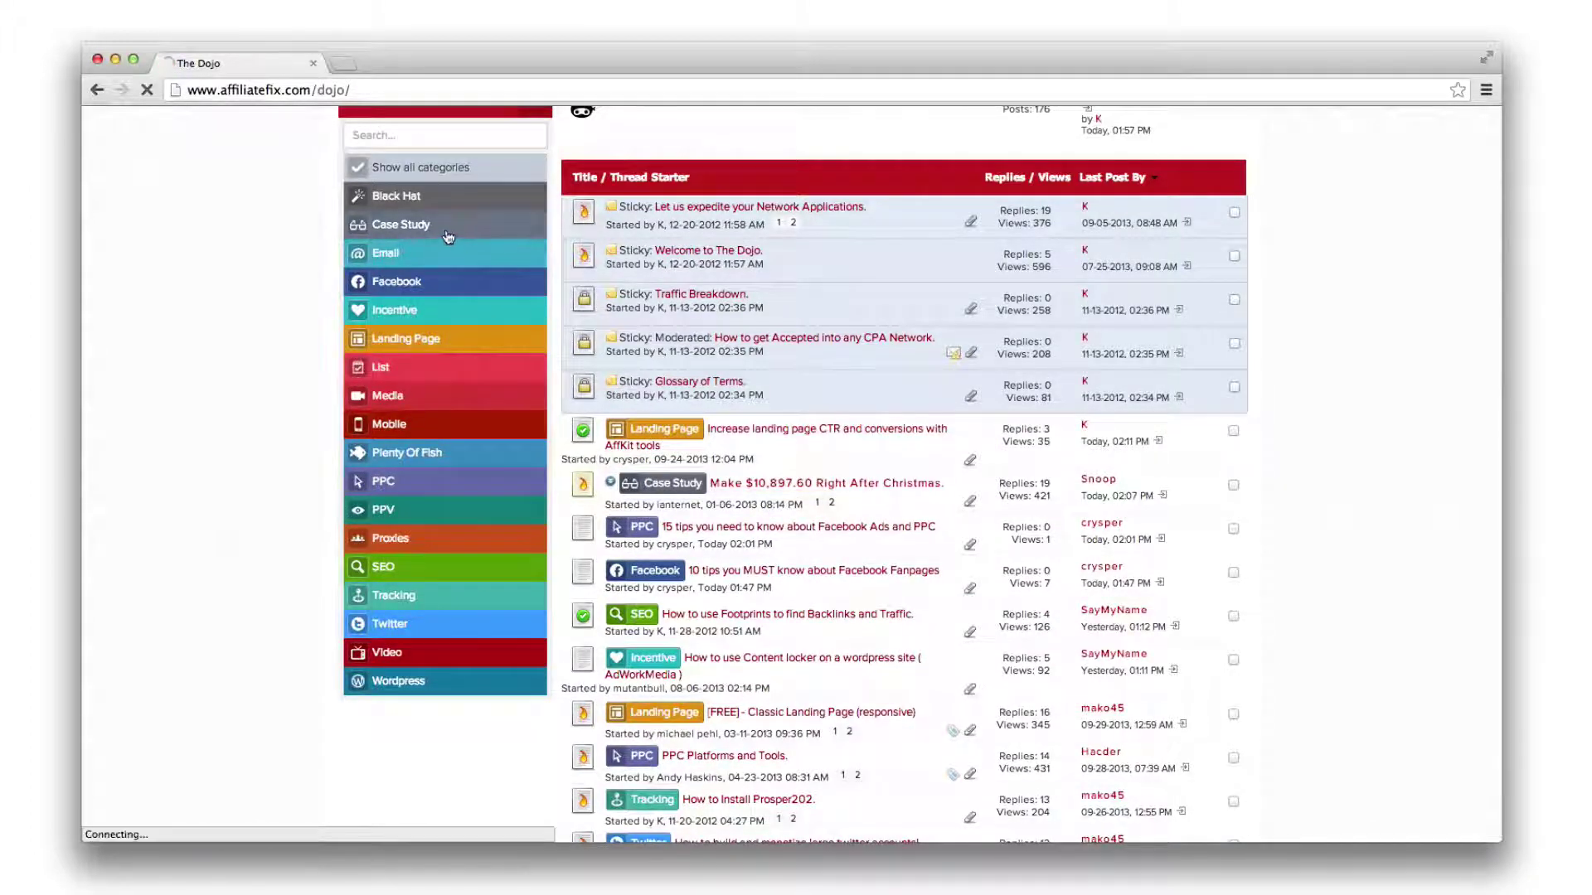
scroll(732, 434, "down", 3)
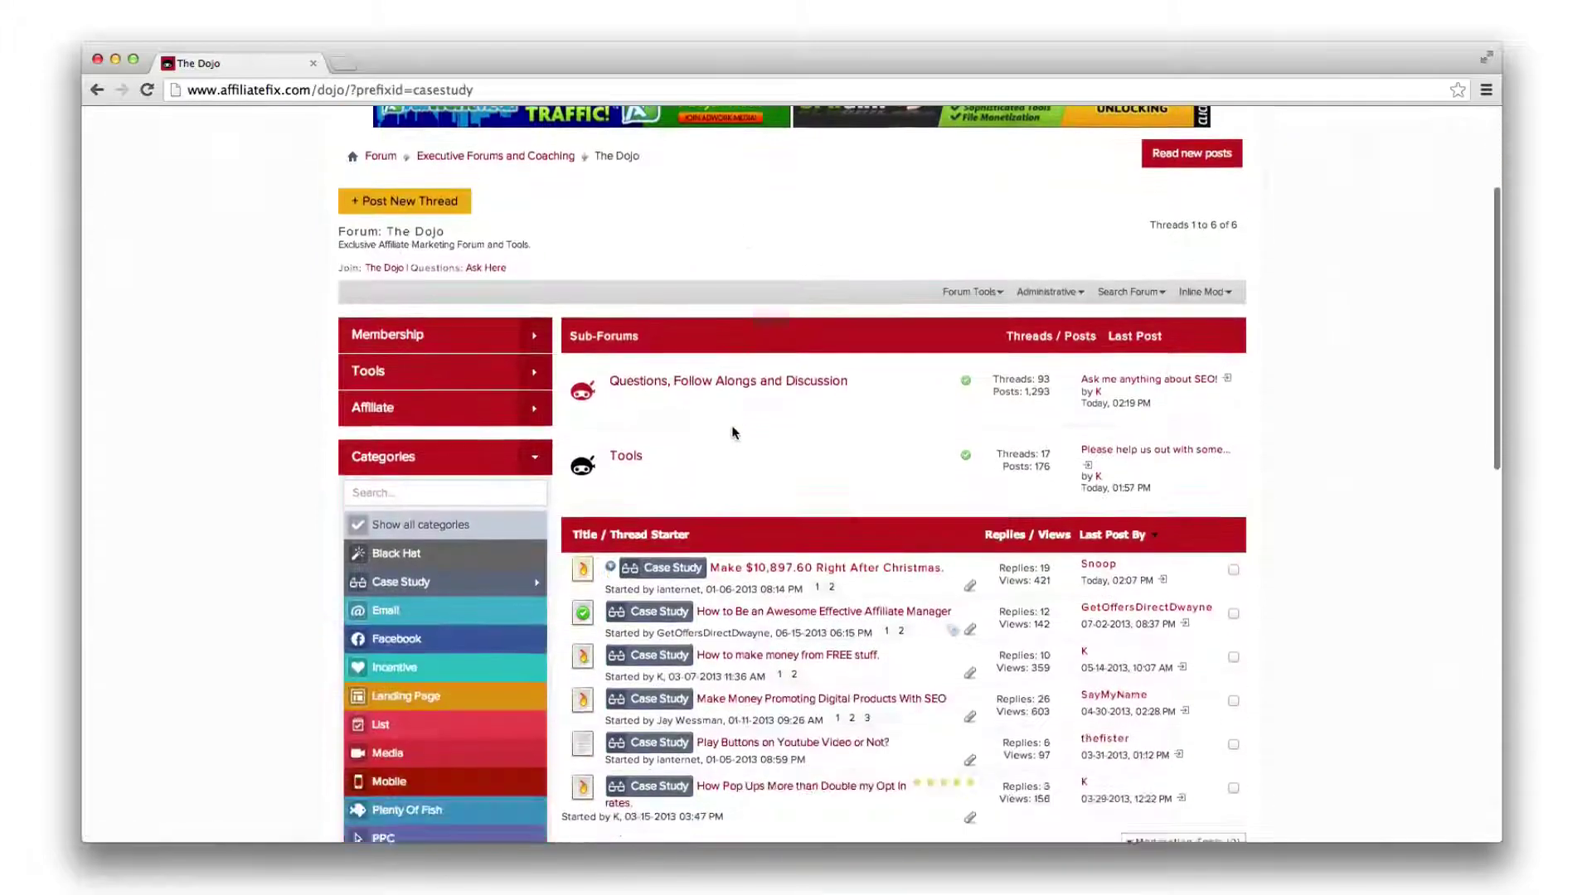
scroll(733, 434, "down", 1)
scroll(732, 434, "down", 2)
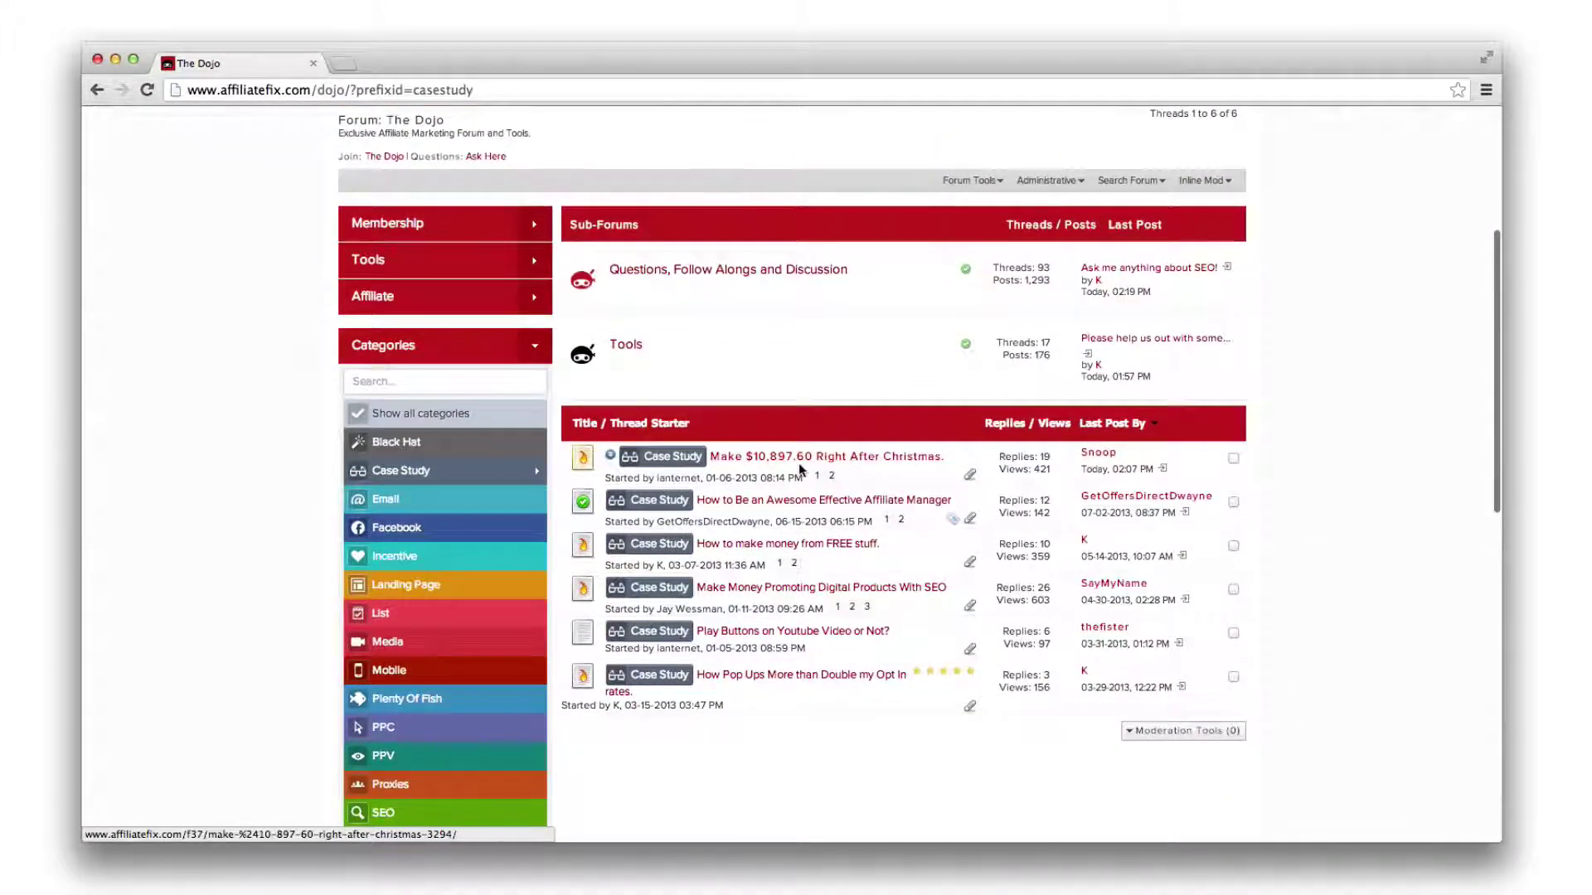
mouse_move(826, 568)
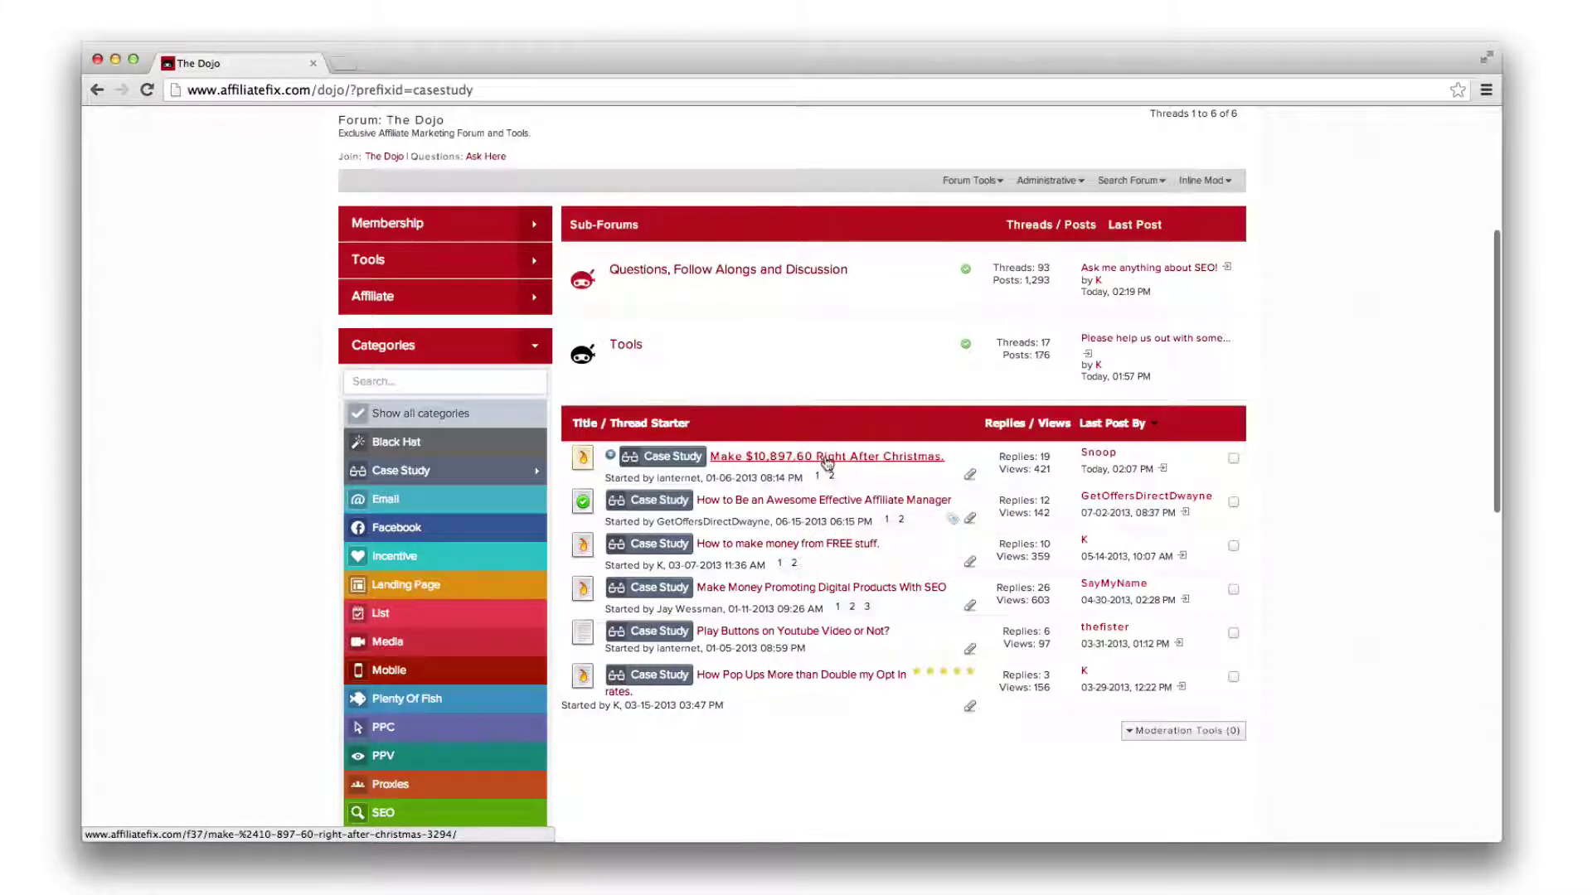
left_click(828, 467)
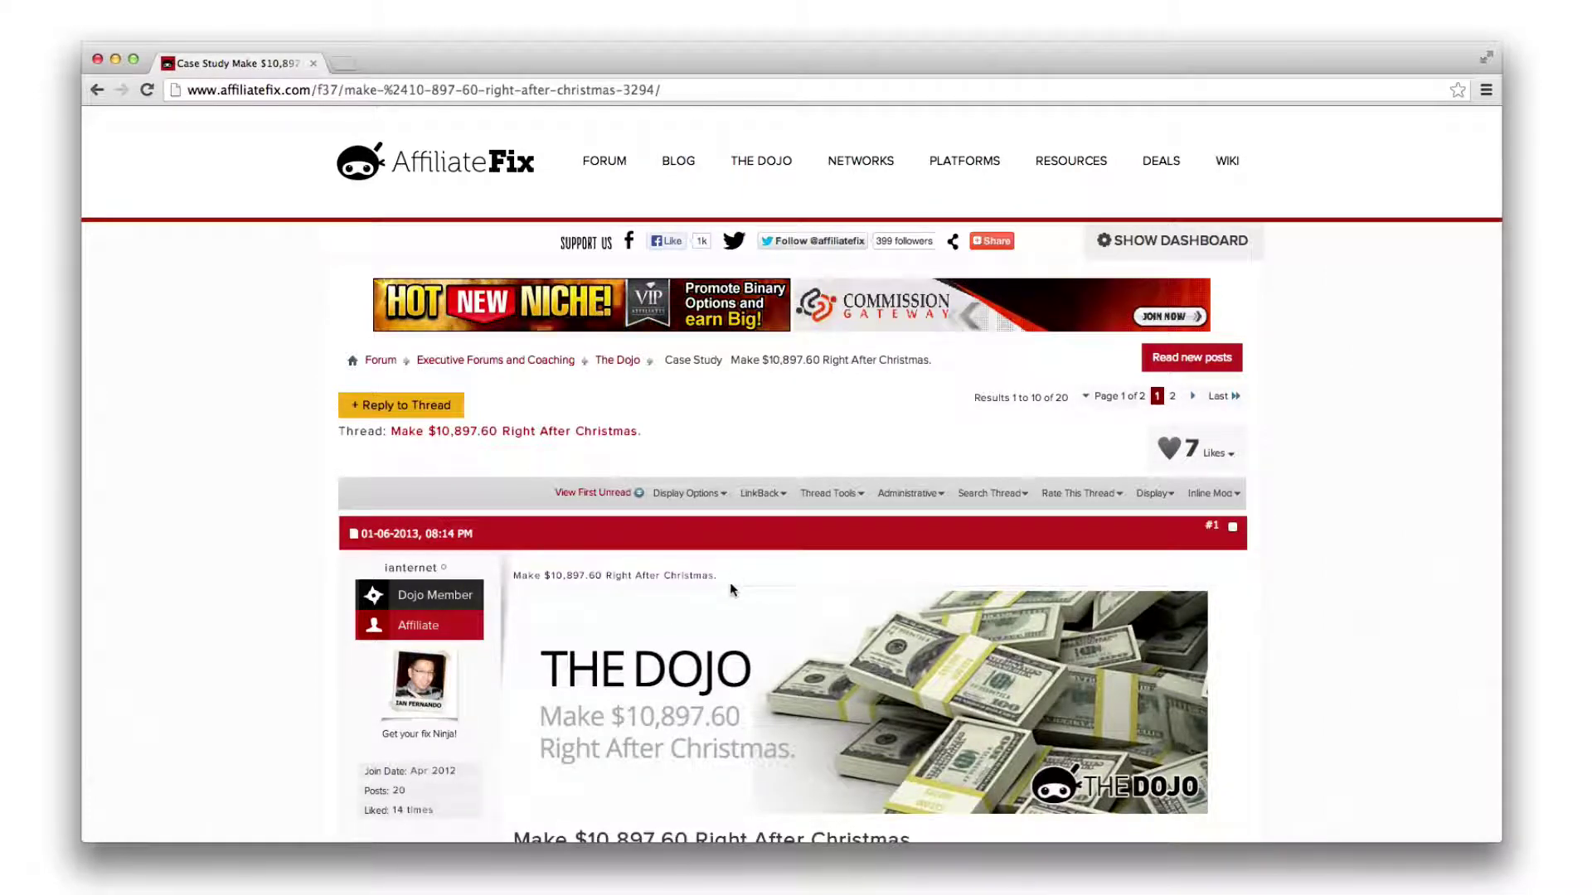
scroll(730, 582, "left", 5)
scroll(784, 617, "down", 5)
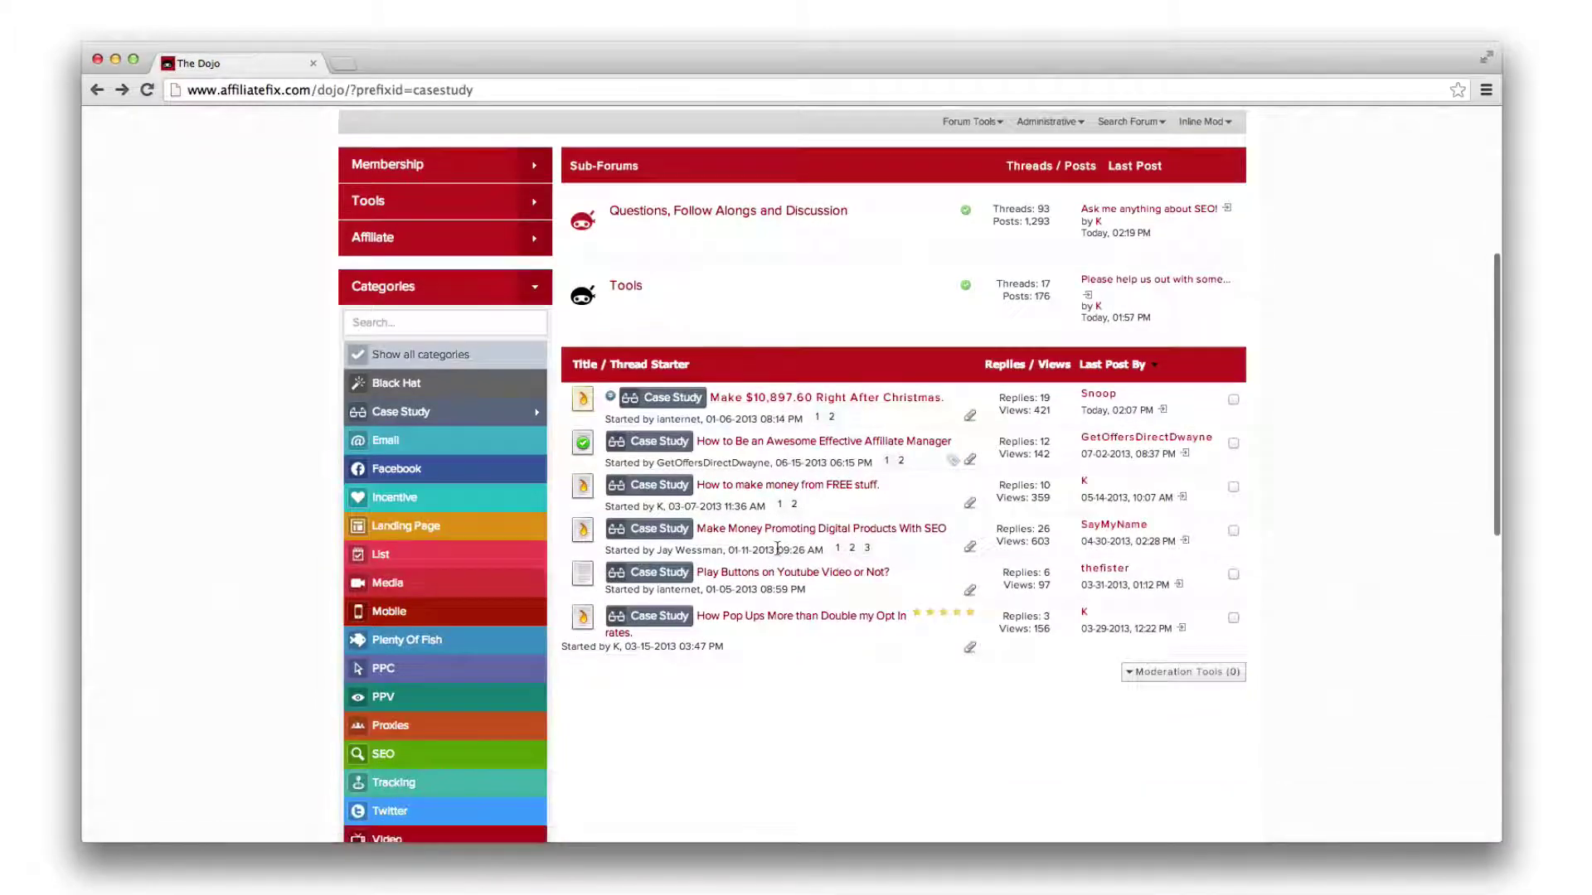
left_click(866, 536)
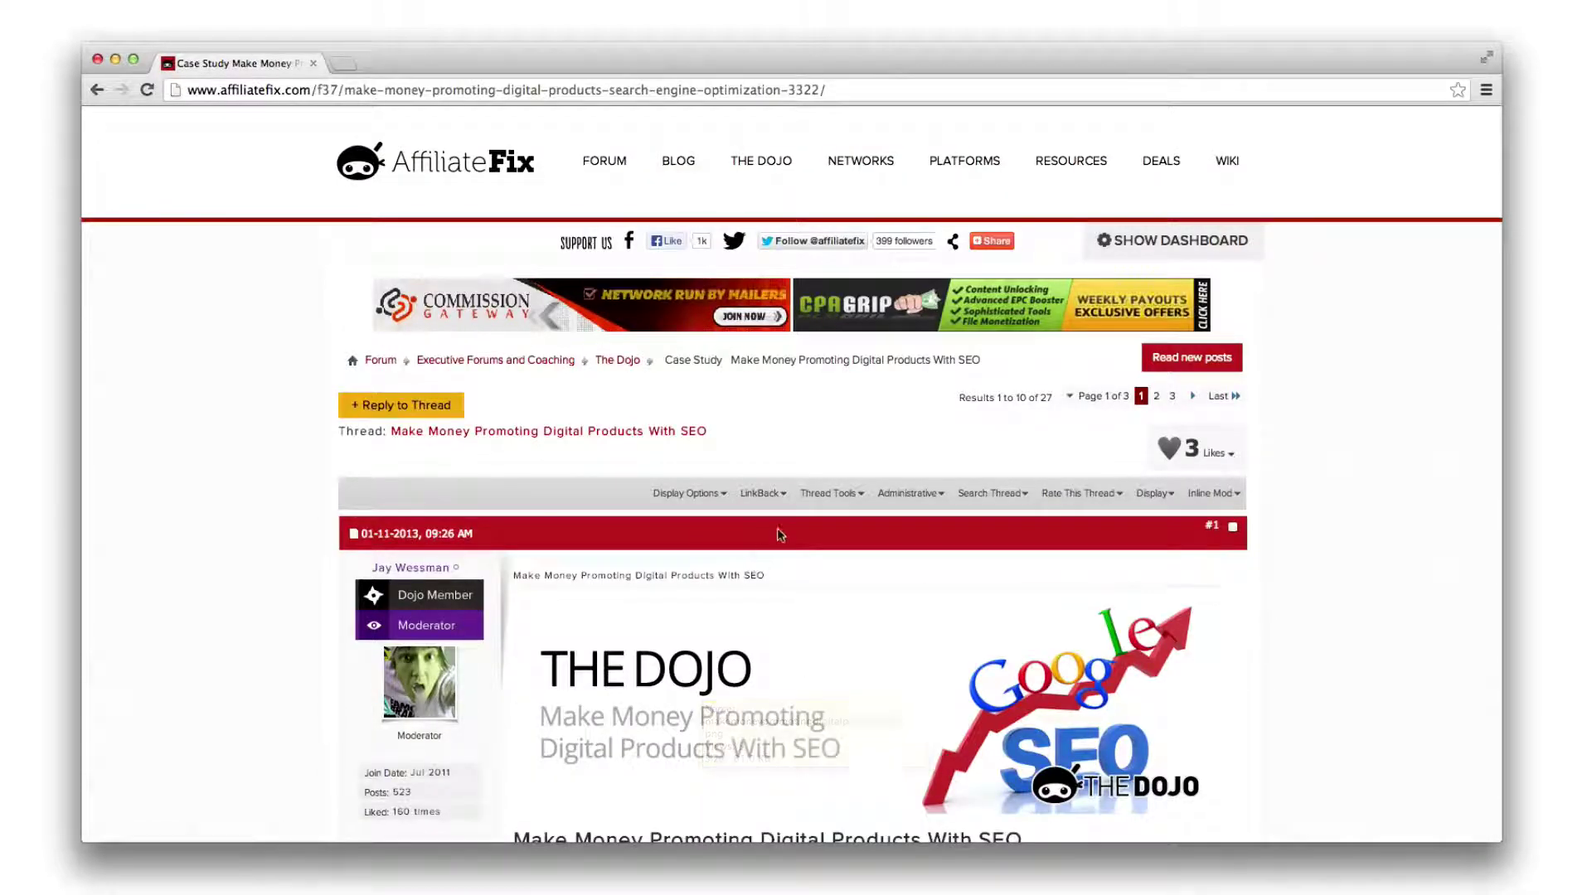
scroll(597, 622, "down", 5)
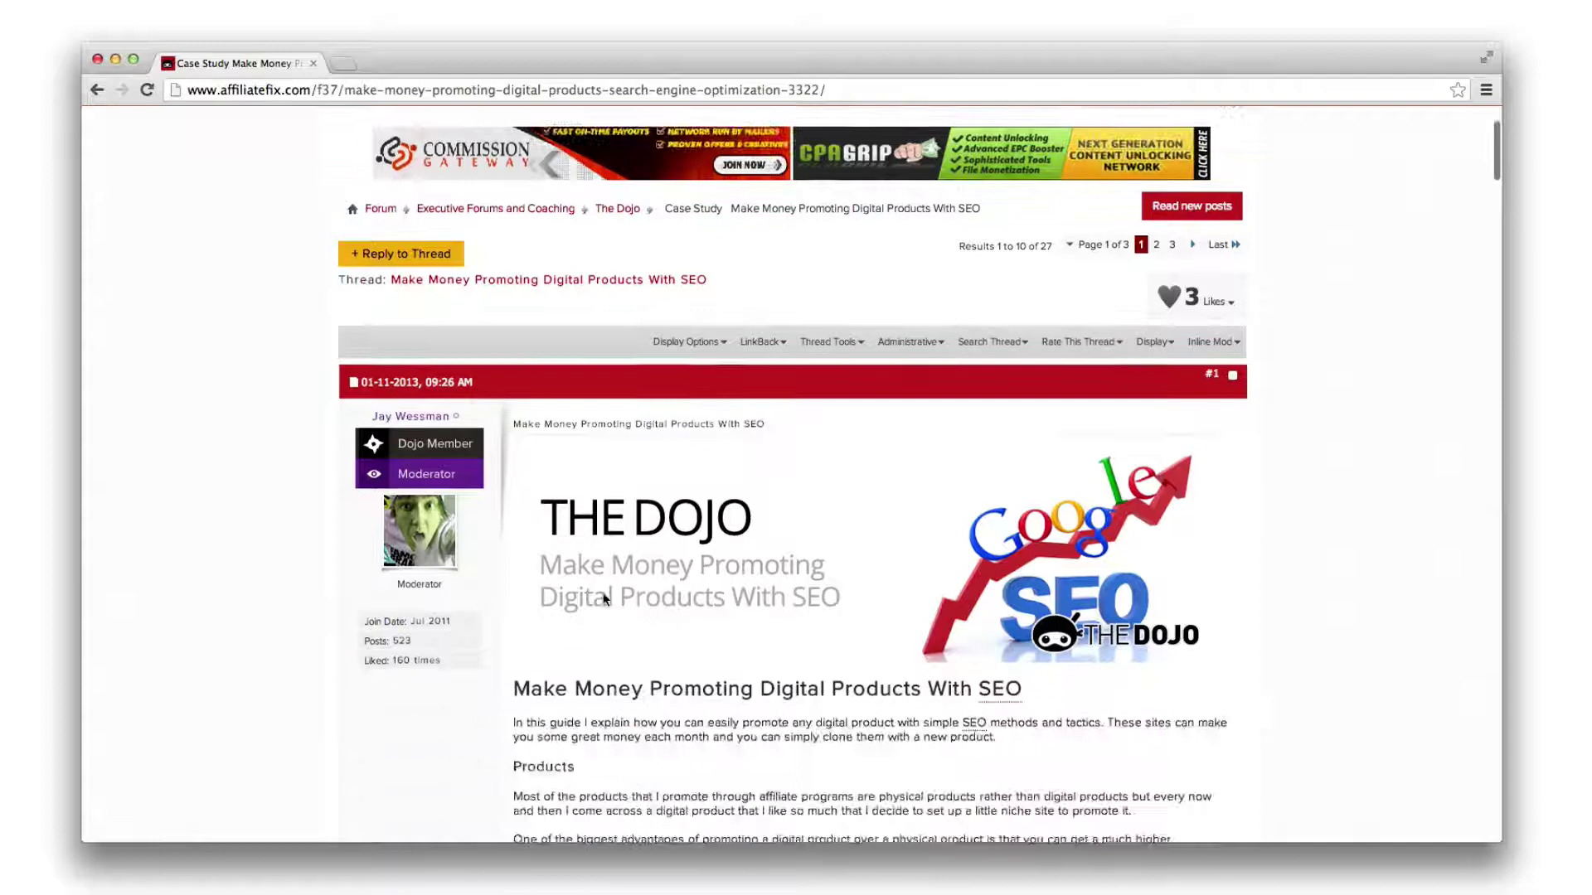
scroll(497, 697, "down", 5)
scroll(536, 701, "down", 2)
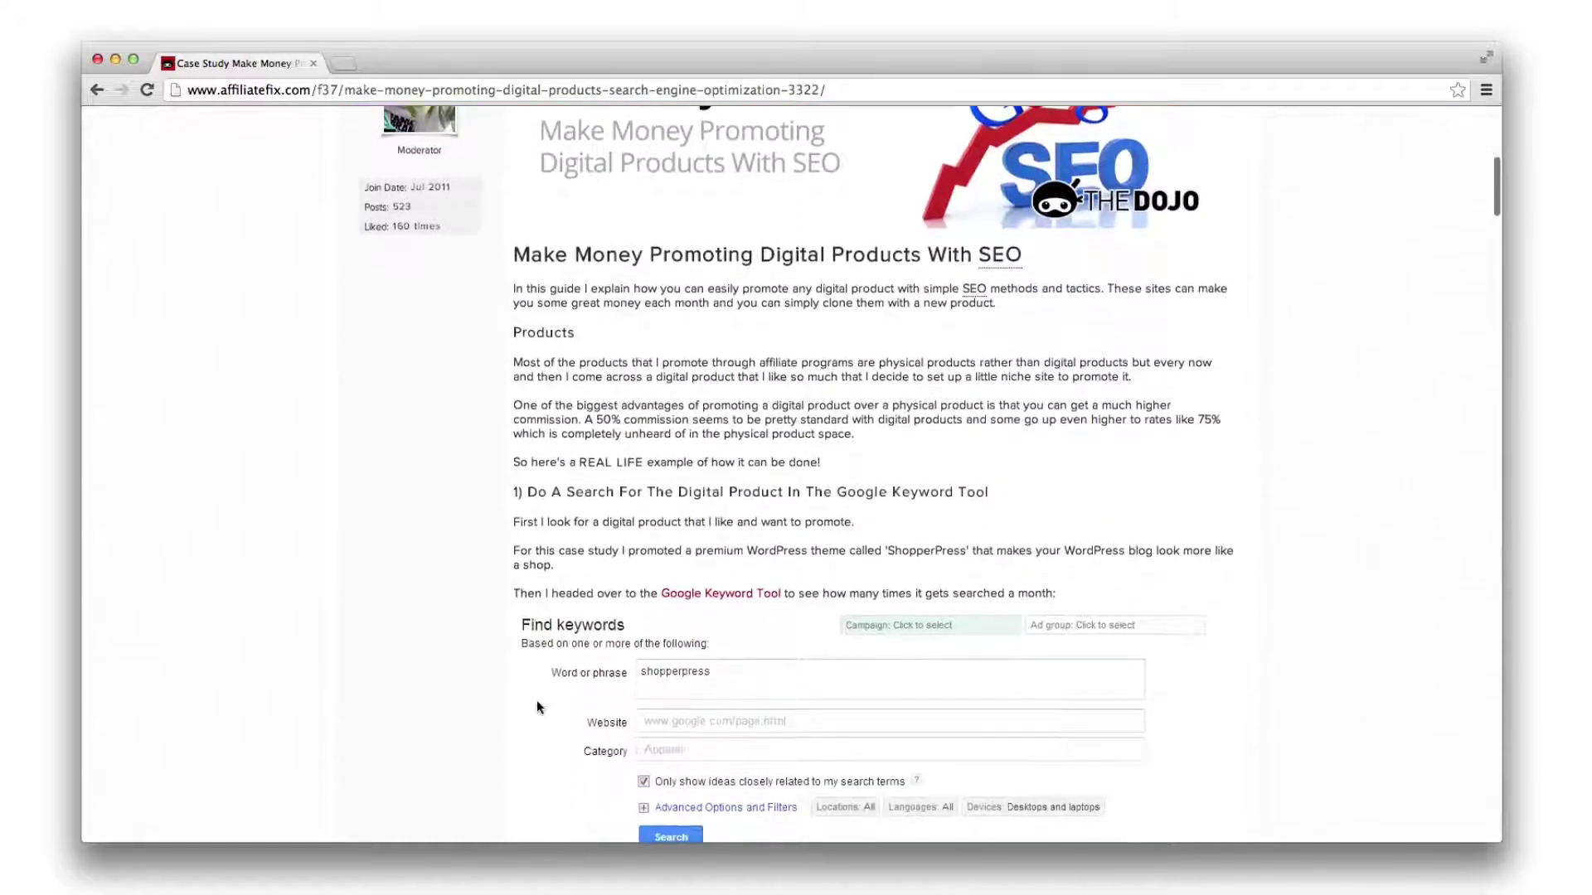
scroll(537, 699, "down", 2)
scroll(538, 695, "down", 3)
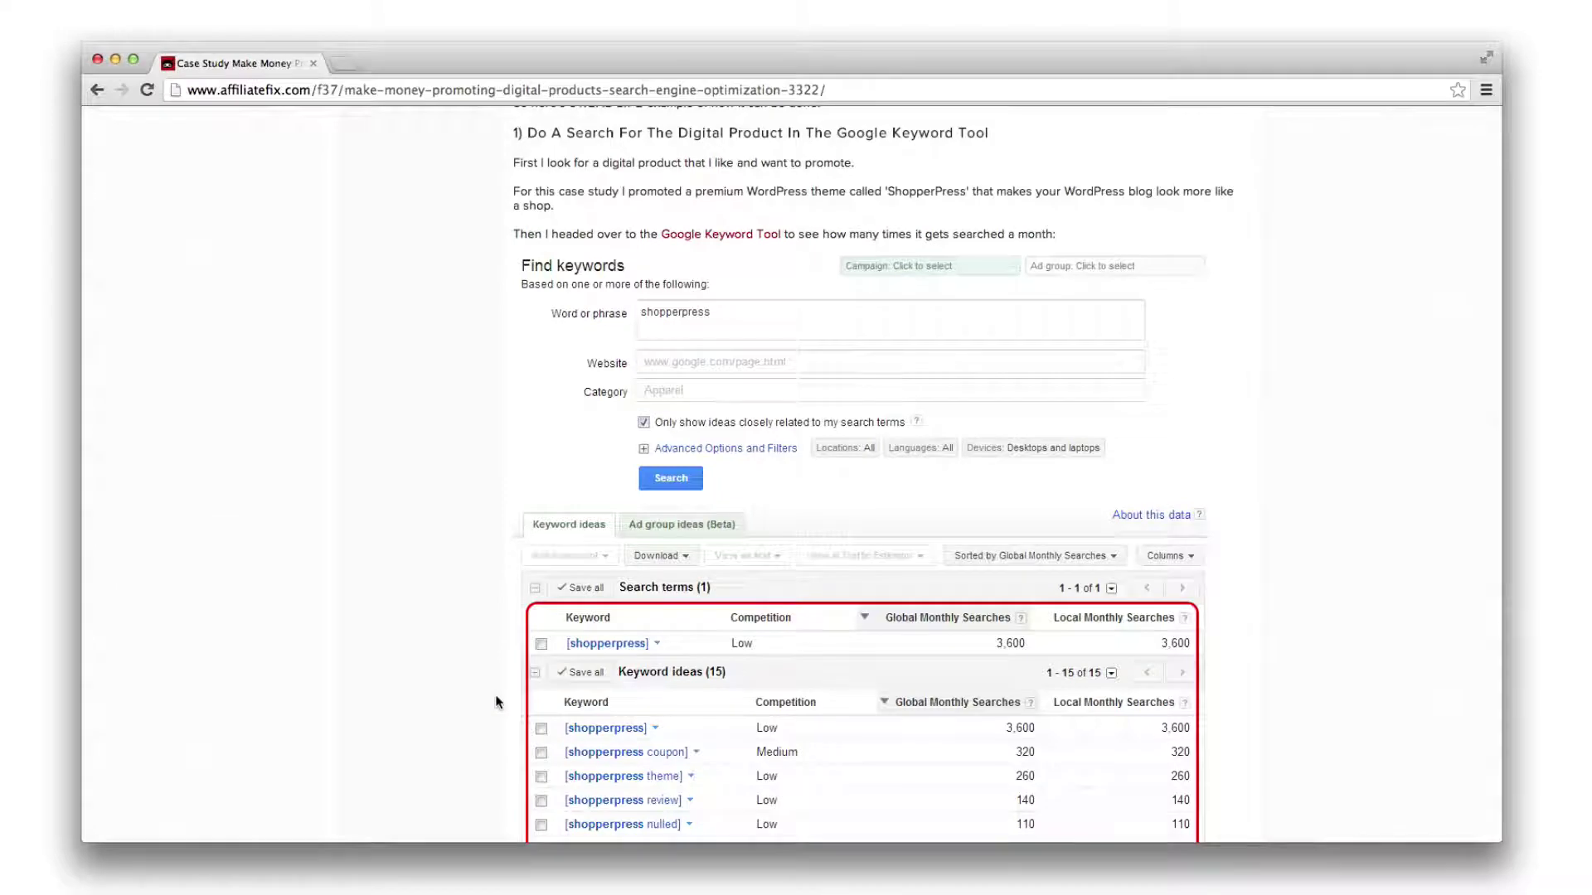
scroll(497, 694, "down", 2)
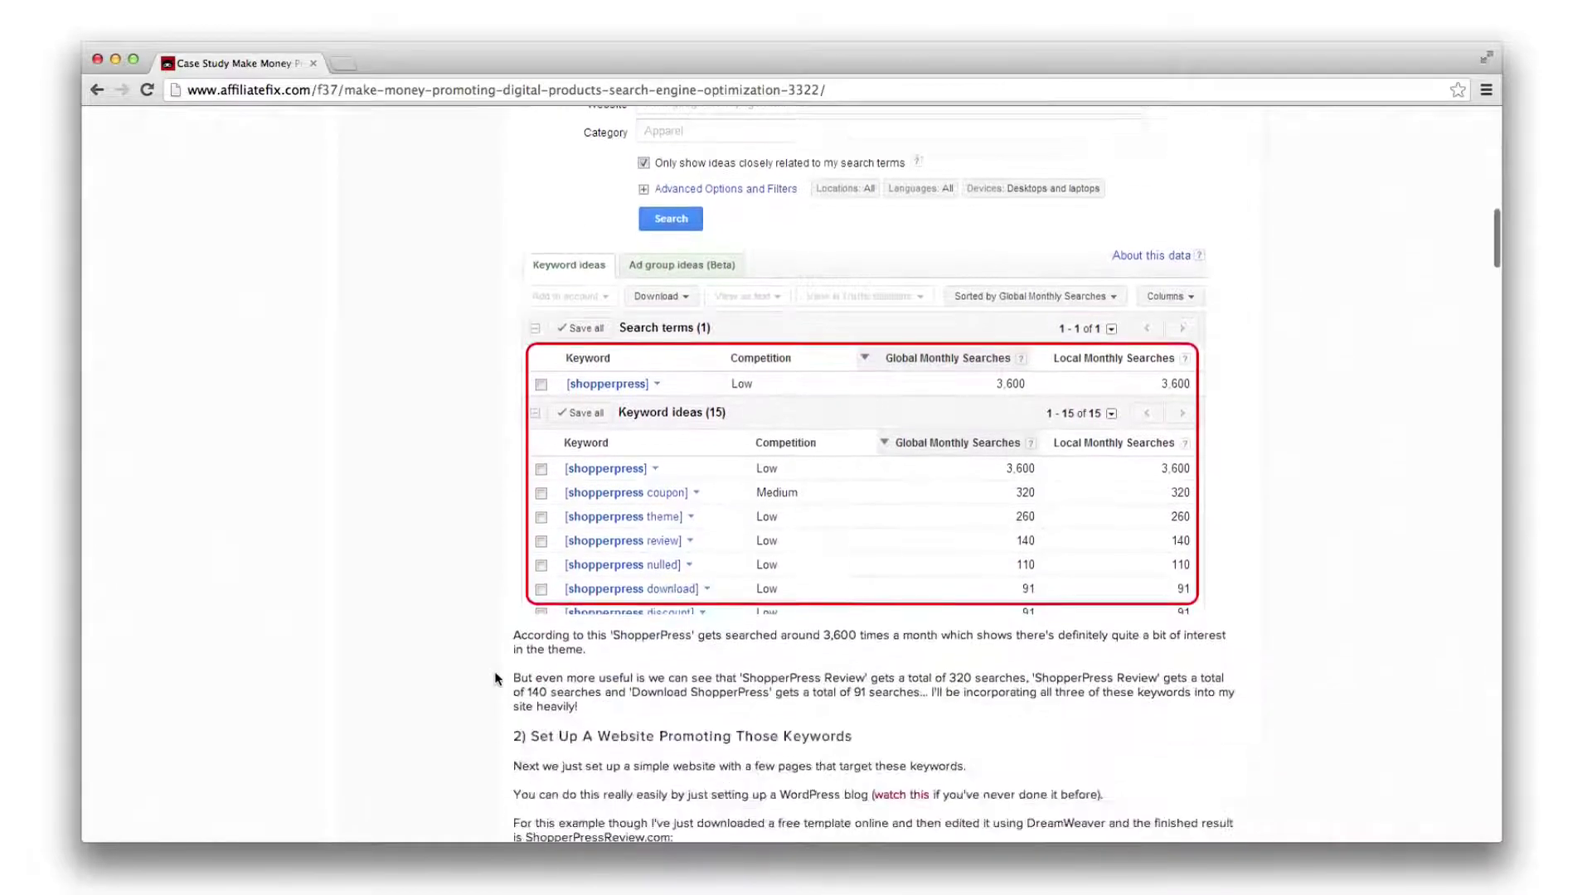
scroll(495, 677, "down", 3)
scroll(495, 678, "down", 2)
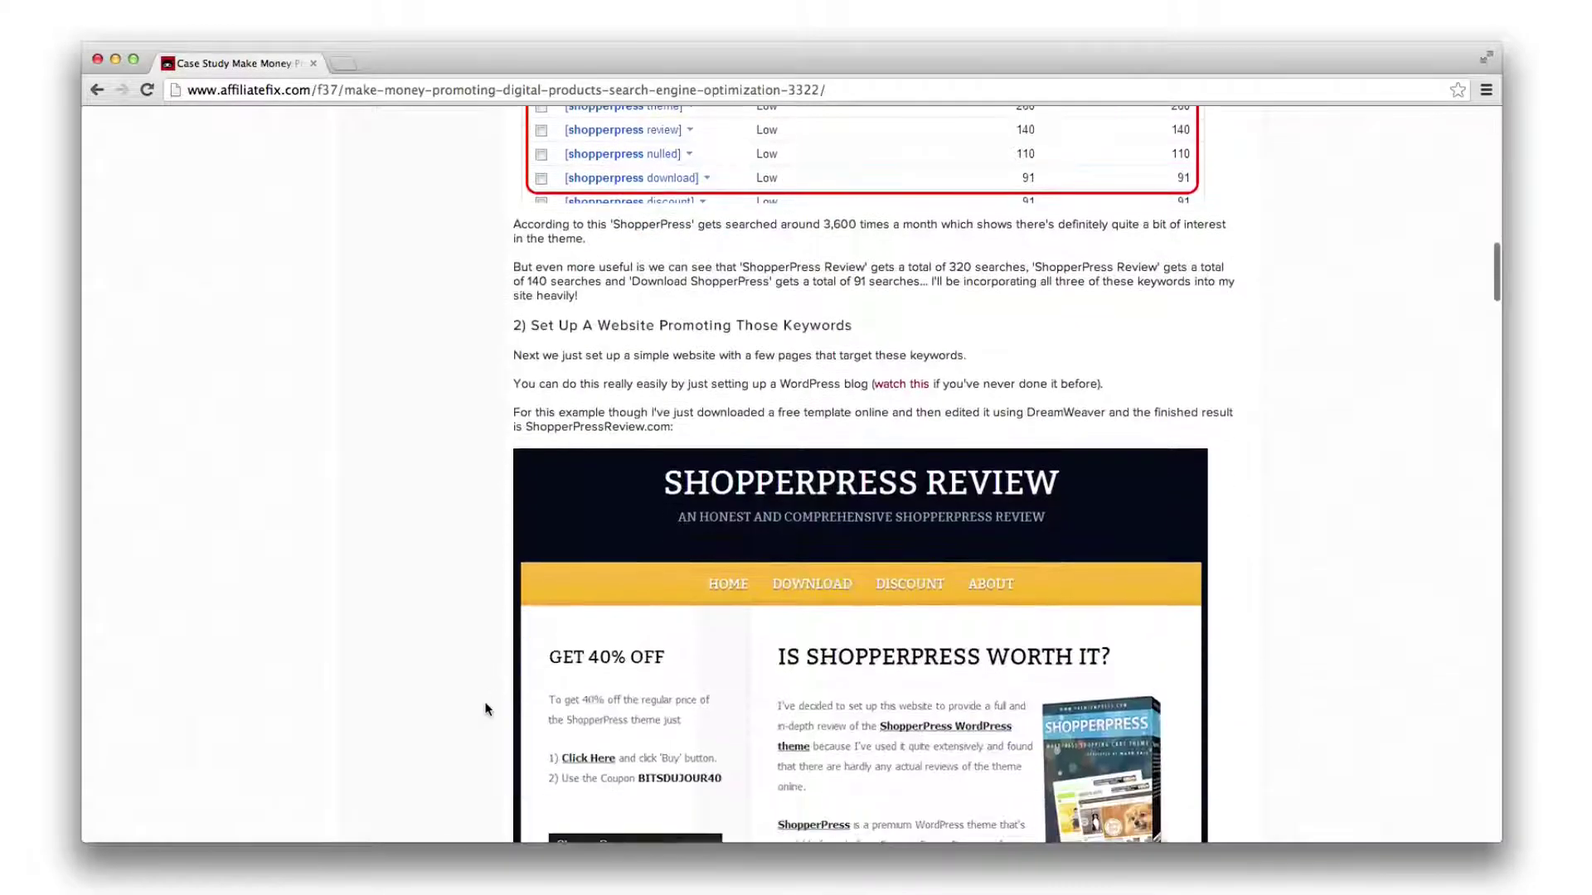
scroll(487, 708, "down", 3)
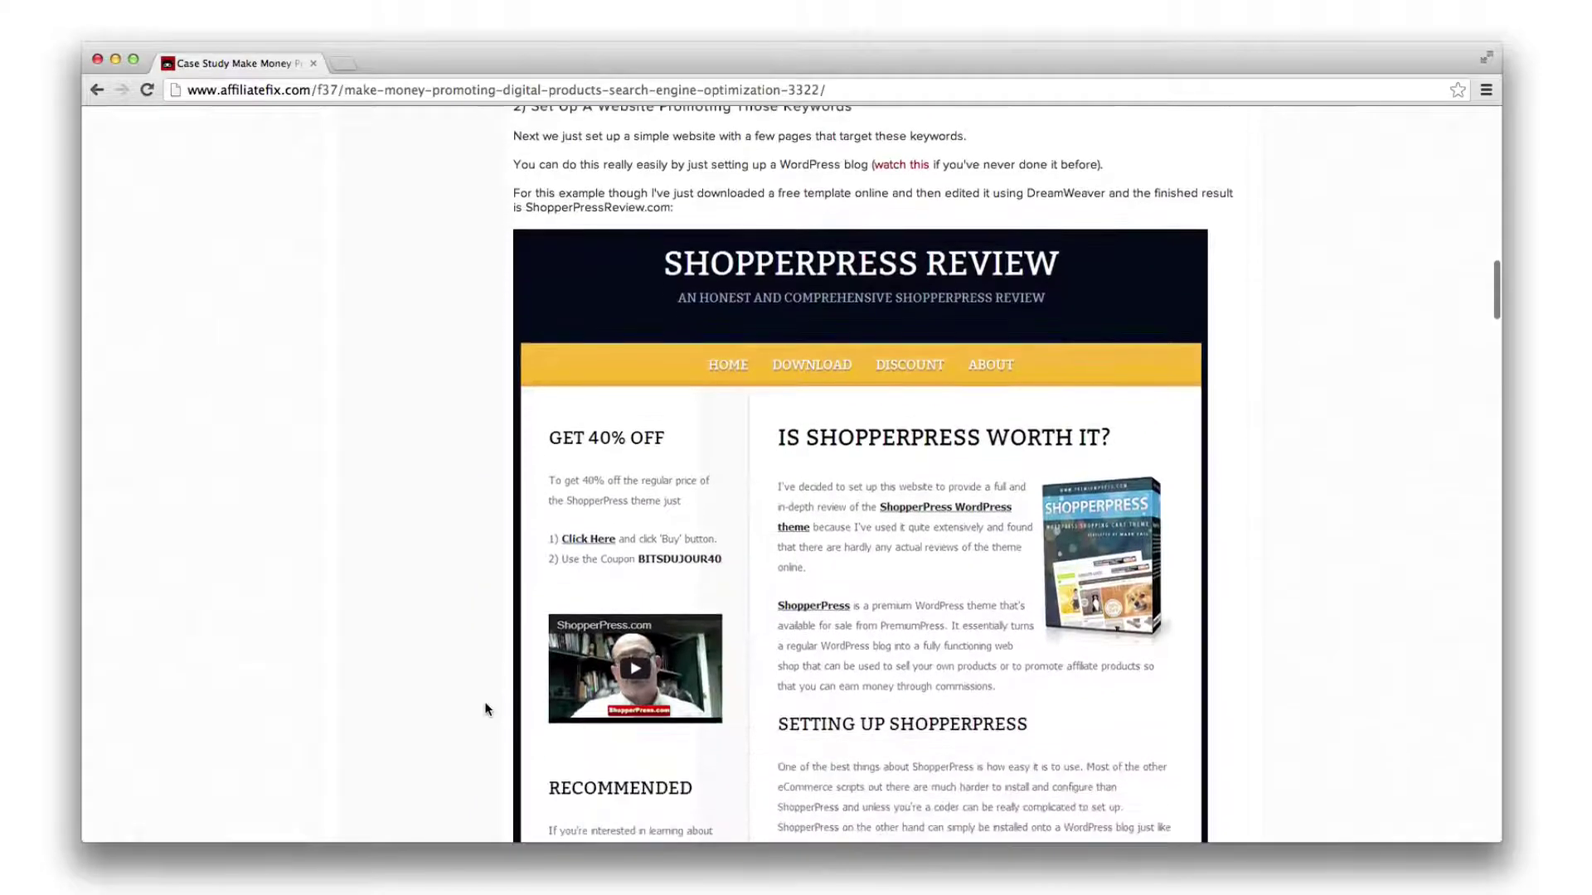
scroll(487, 710, "down", 2)
scroll(486, 710, "down", 2)
scroll(486, 709, "down", 2)
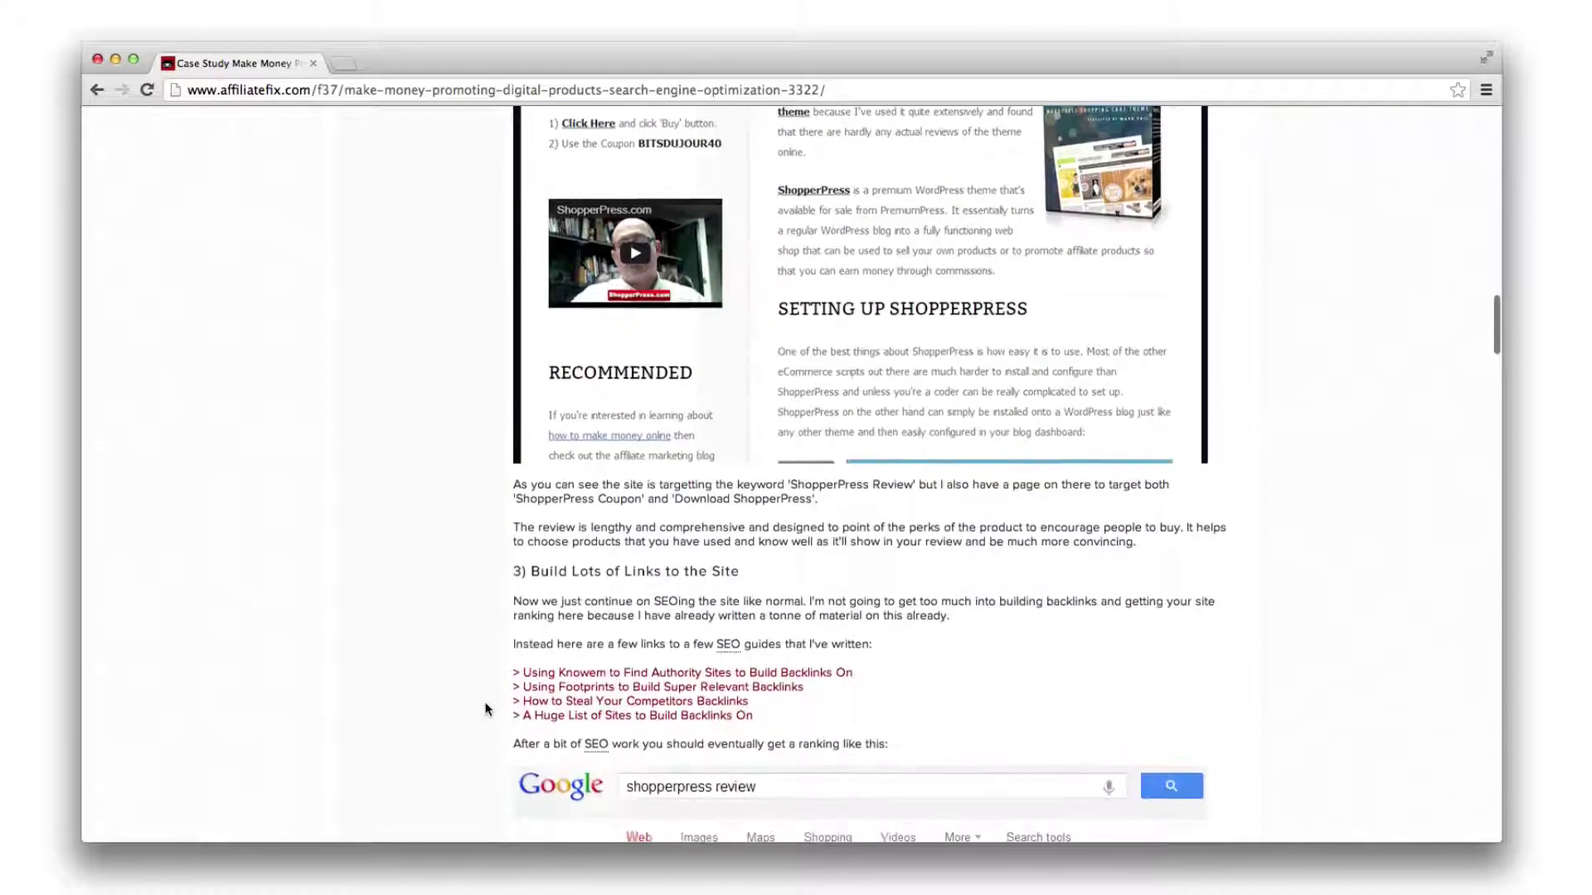
scroll(487, 709, "down", 2)
scroll(486, 709, "down", 2)
scroll(487, 708, "down", 2)
scroll(486, 709, "down", 1)
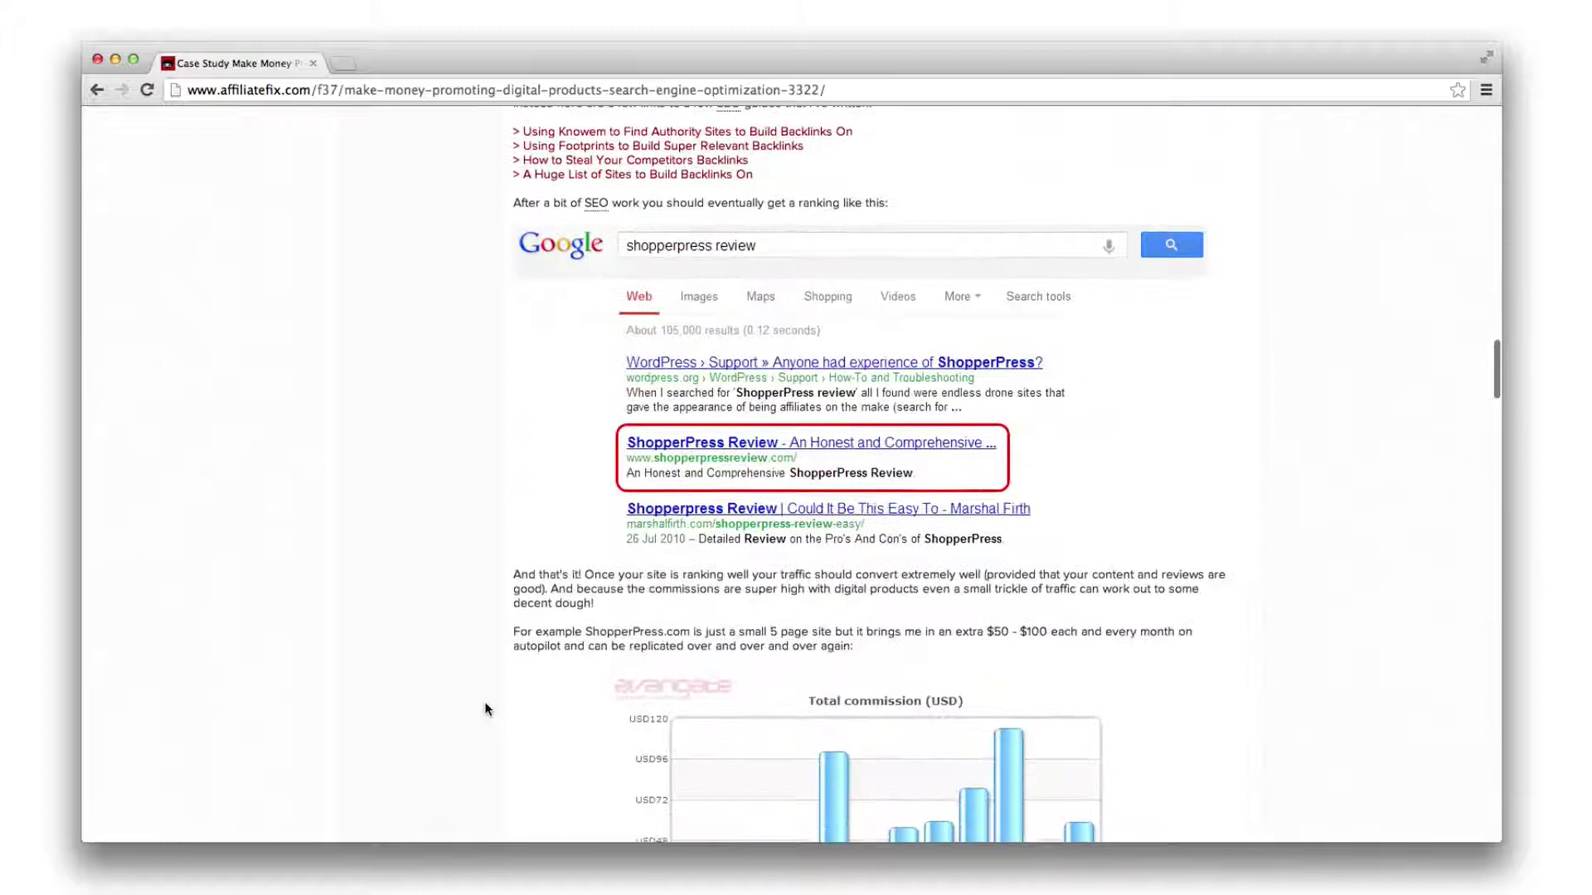
scroll(487, 709, "down", 2)
scroll(487, 710, "down", 1)
scroll(486, 710, "down", 1)
scroll(486, 710, "down", 1)
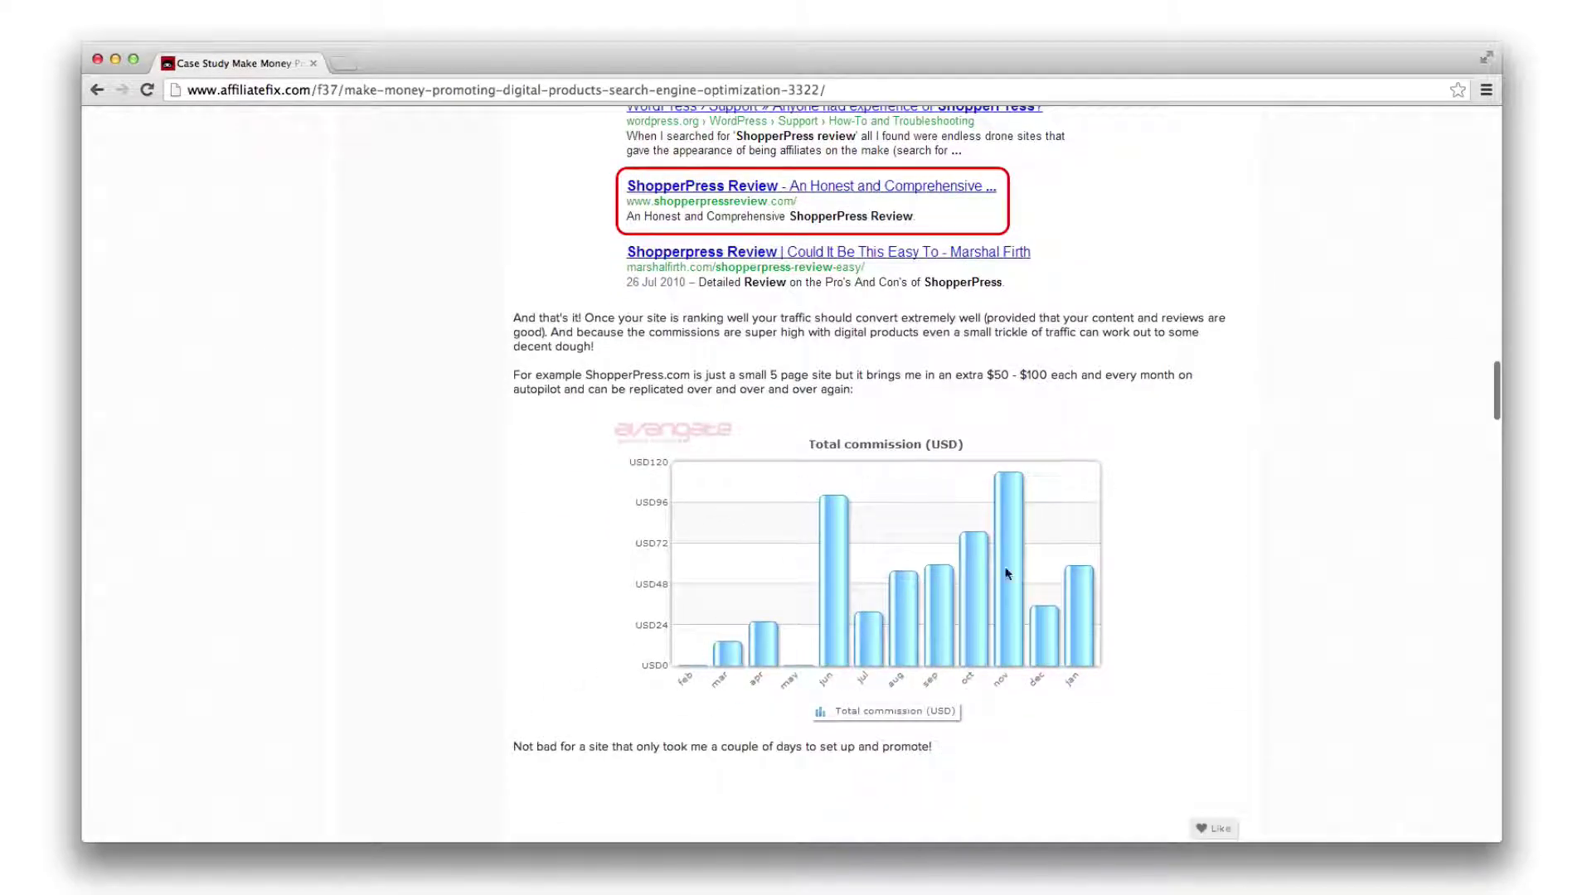
scroll(752, 570, "up", 2)
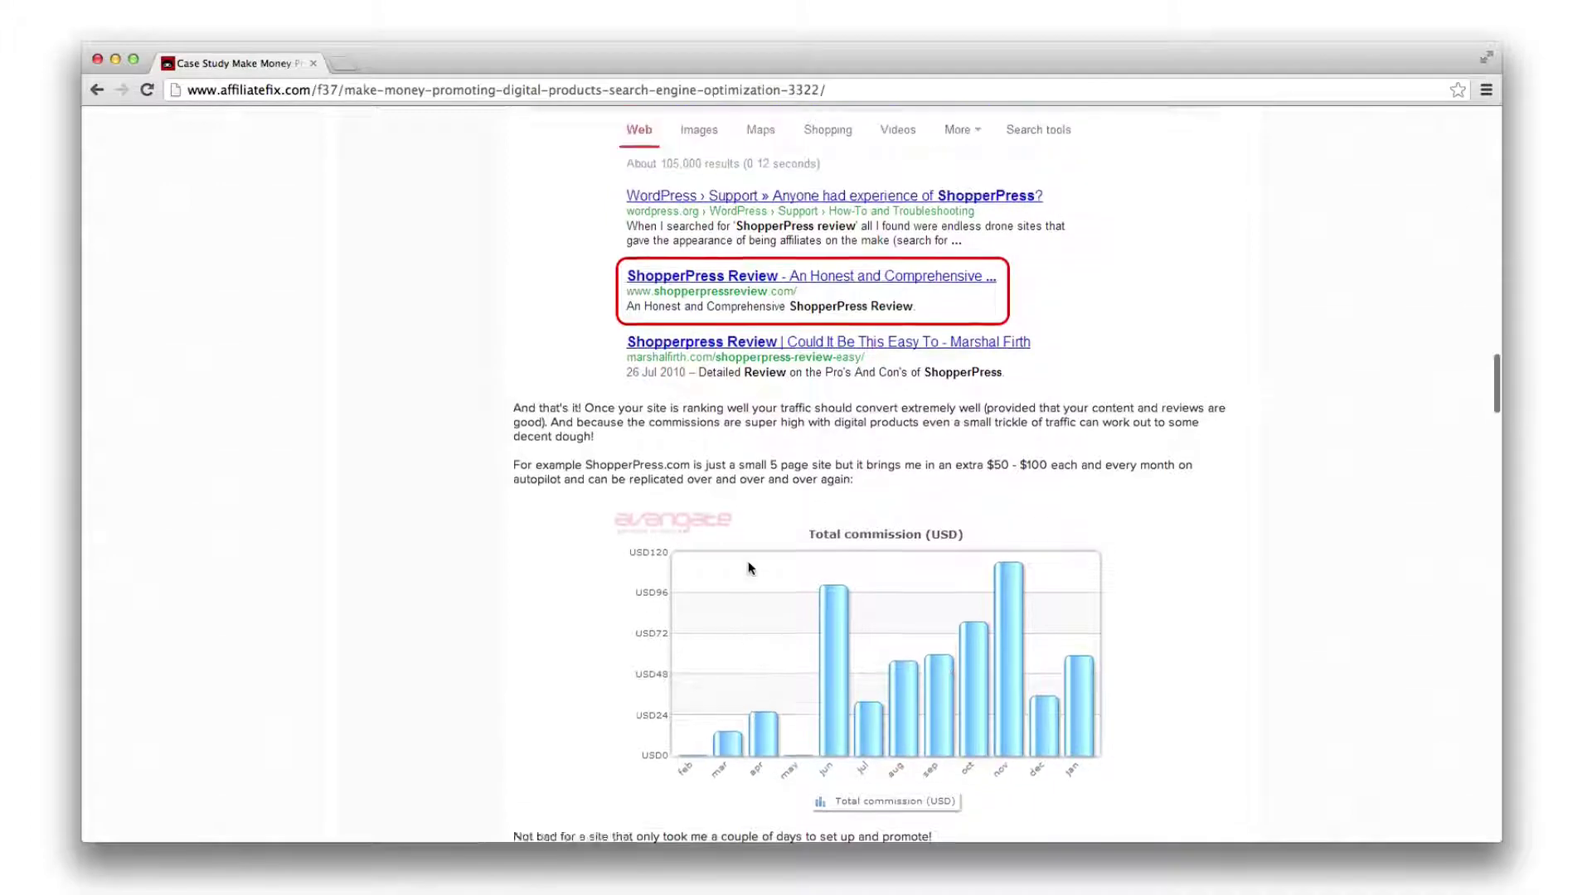
scroll(596, 535, "up", 1)
scroll(576, 528, "up", 1)
scroll(573, 528, "up", 2)
scroll(573, 536, "up", 3)
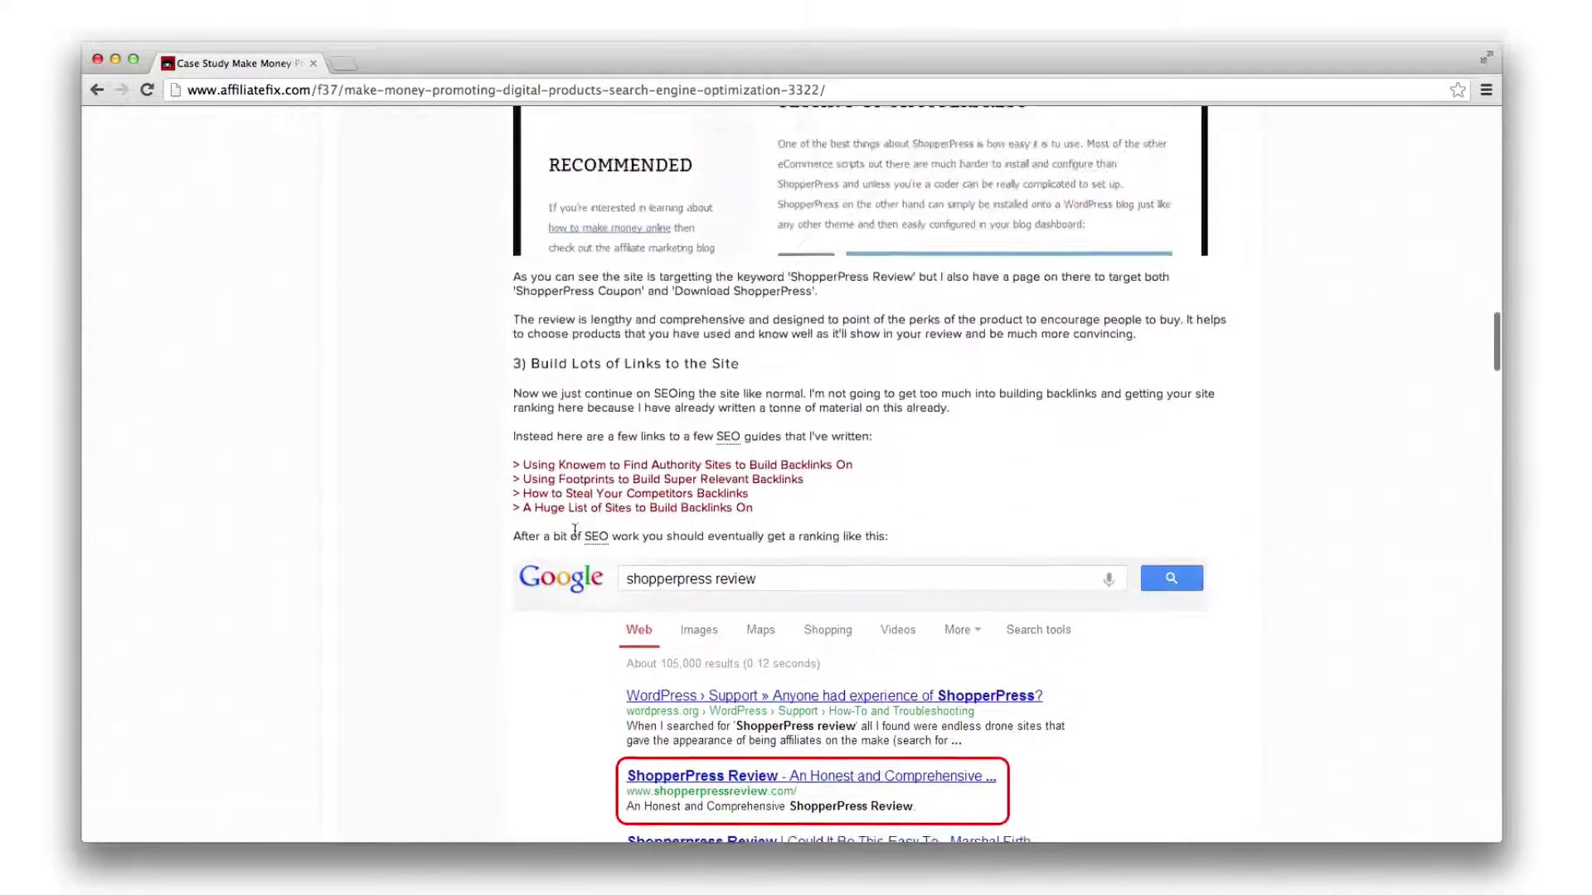
scroll(643, 551, "up", 4)
scroll(684, 529, "up", 6)
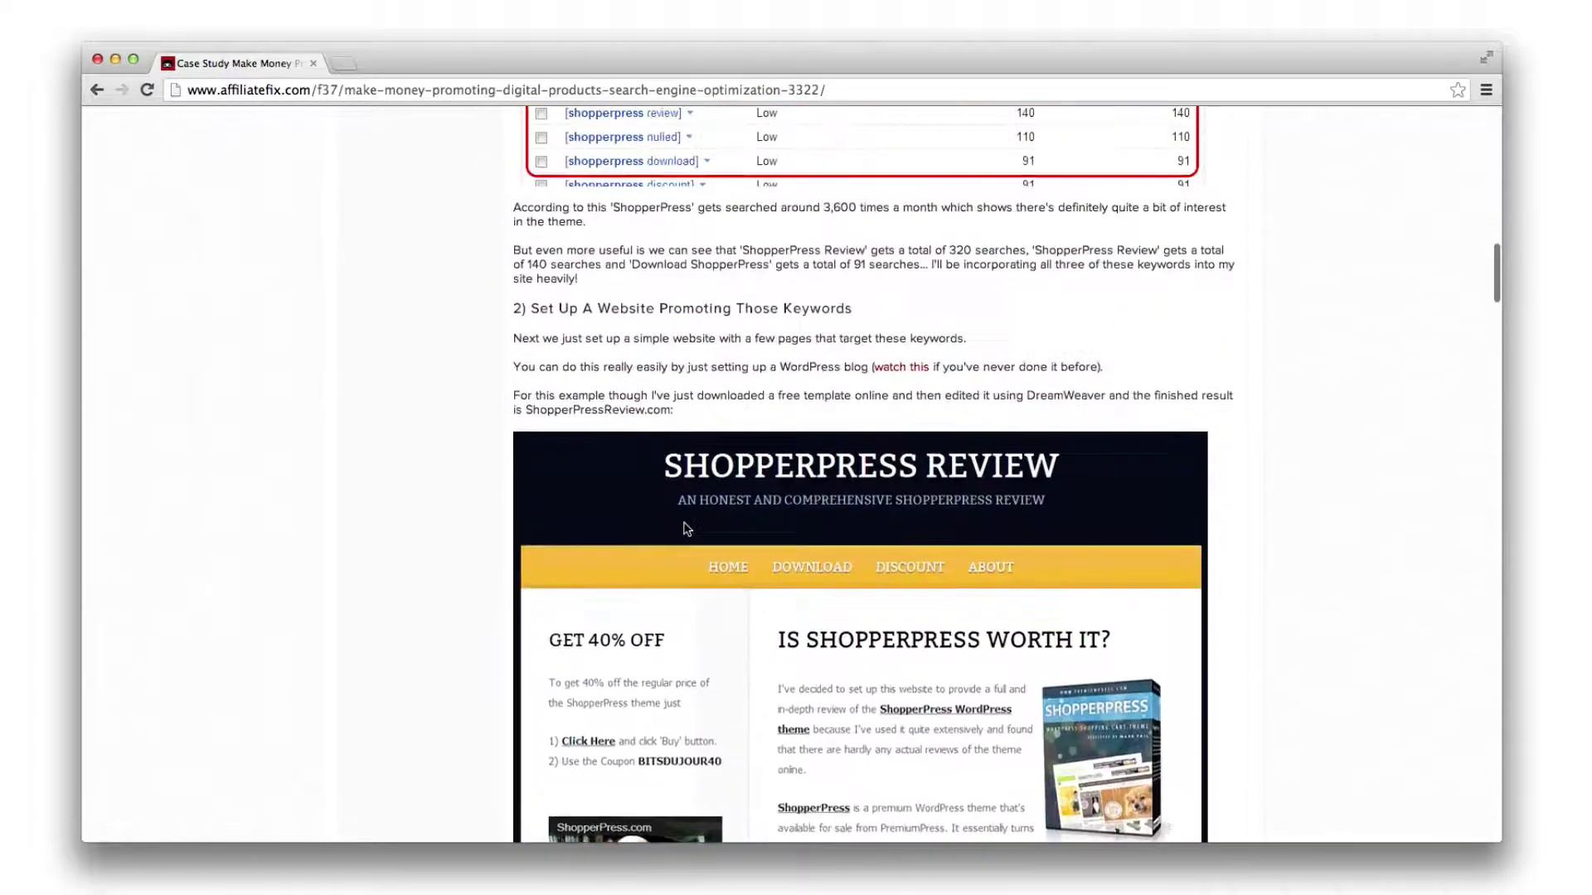
scroll(684, 529, "up", 5)
scroll(684, 529, "up", 3)
scroll(685, 529, "up", 4)
scroll(685, 529, "up", 6)
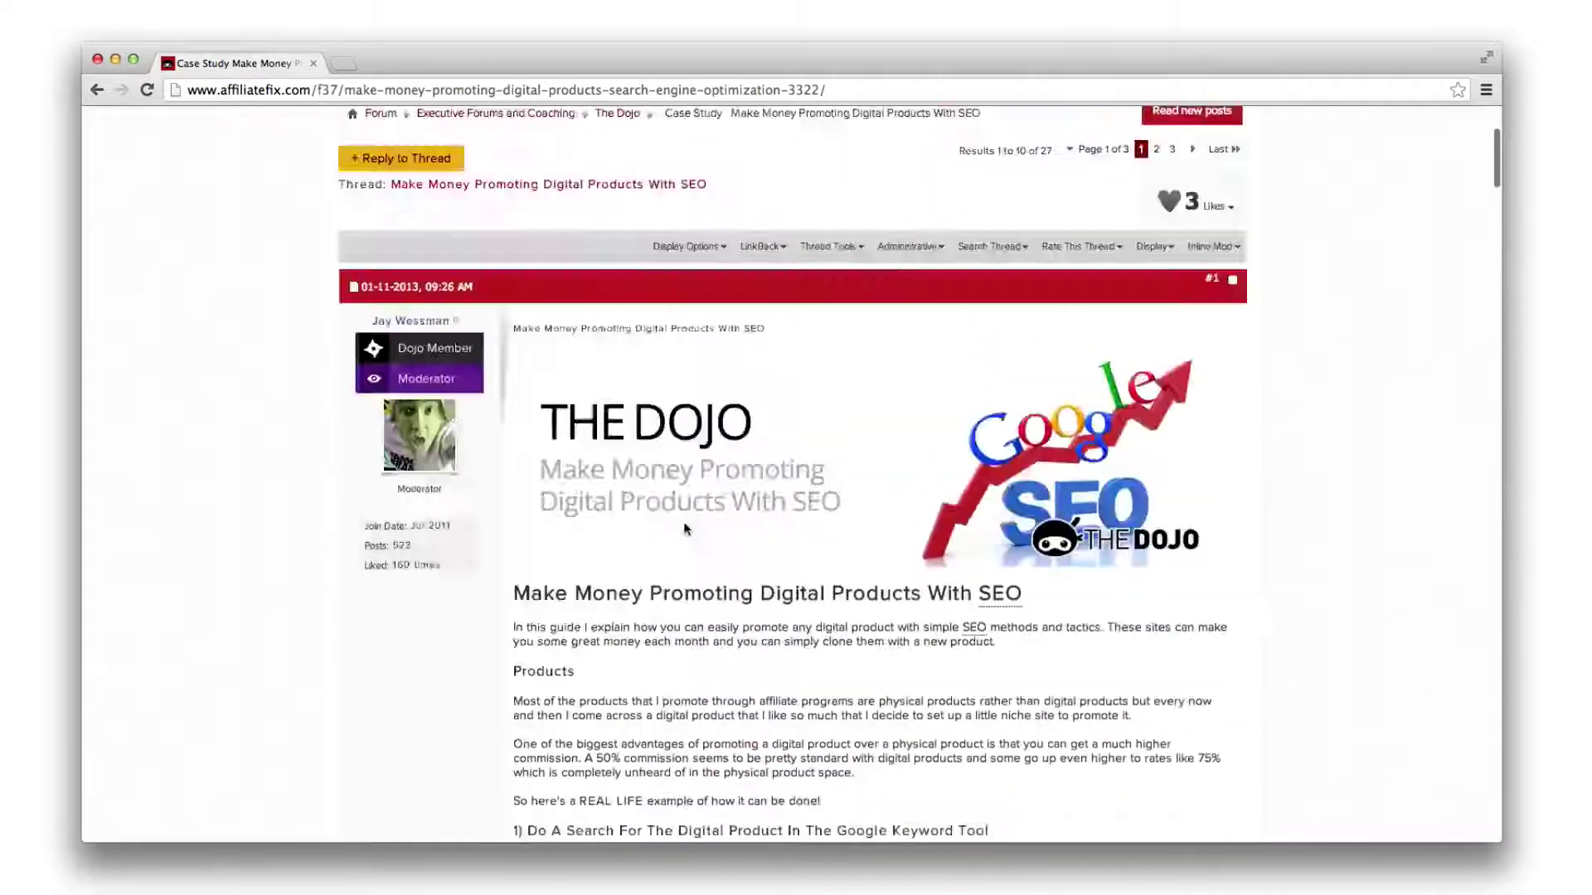
scroll(684, 529, "up", 2)
- Return to the main Dojo forum page via The Dojo breadcrumb
left_click(622, 316)
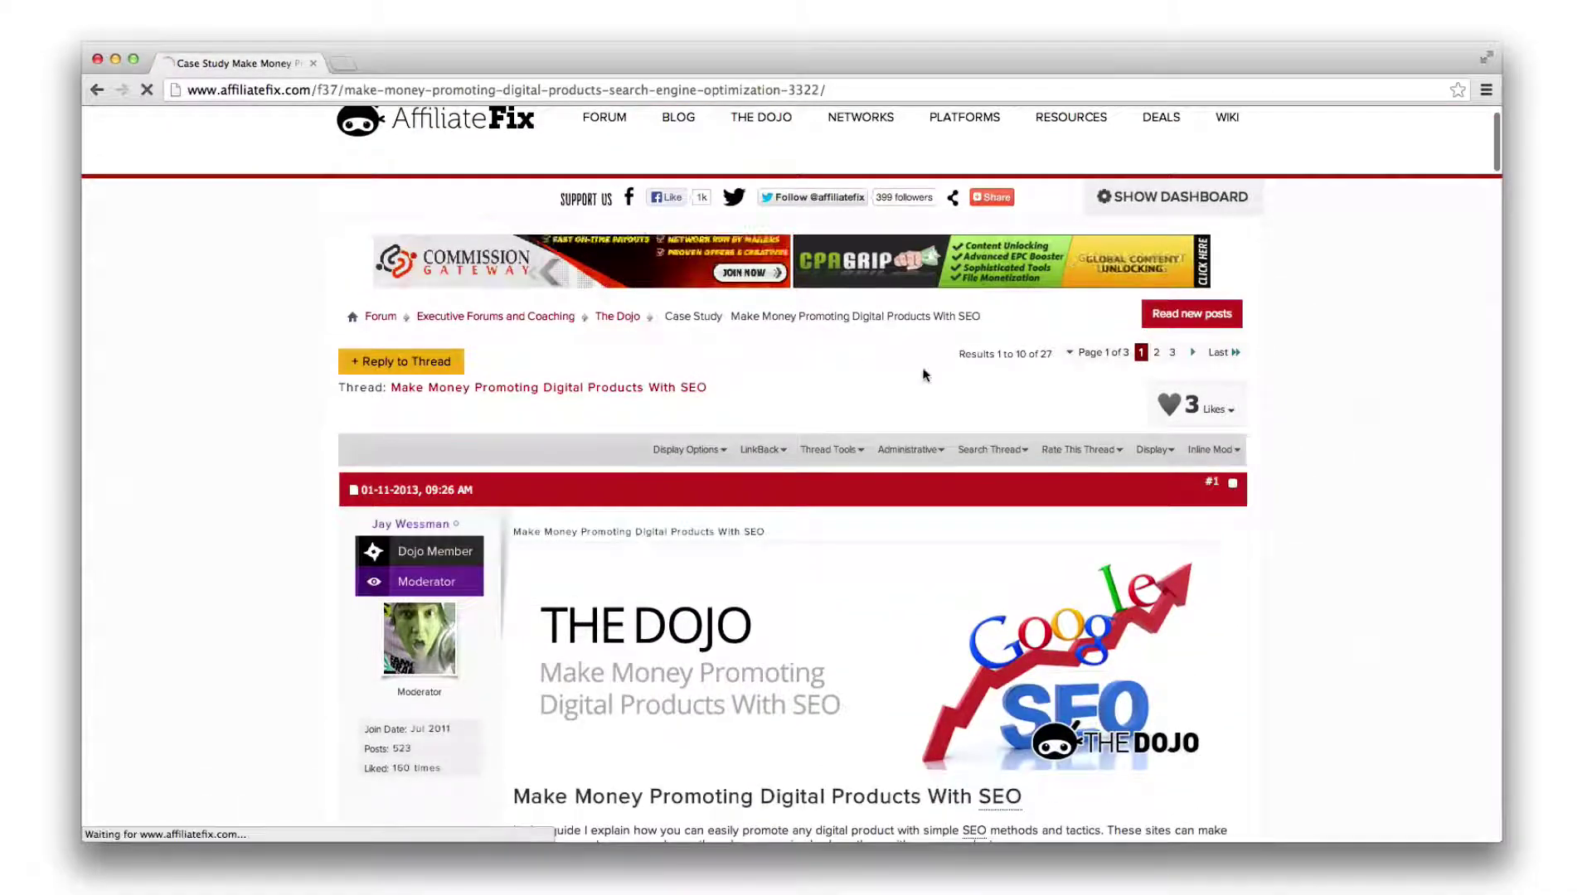
scroll(709, 510, "down", 3)
scroll(622, 473, "down", 2)
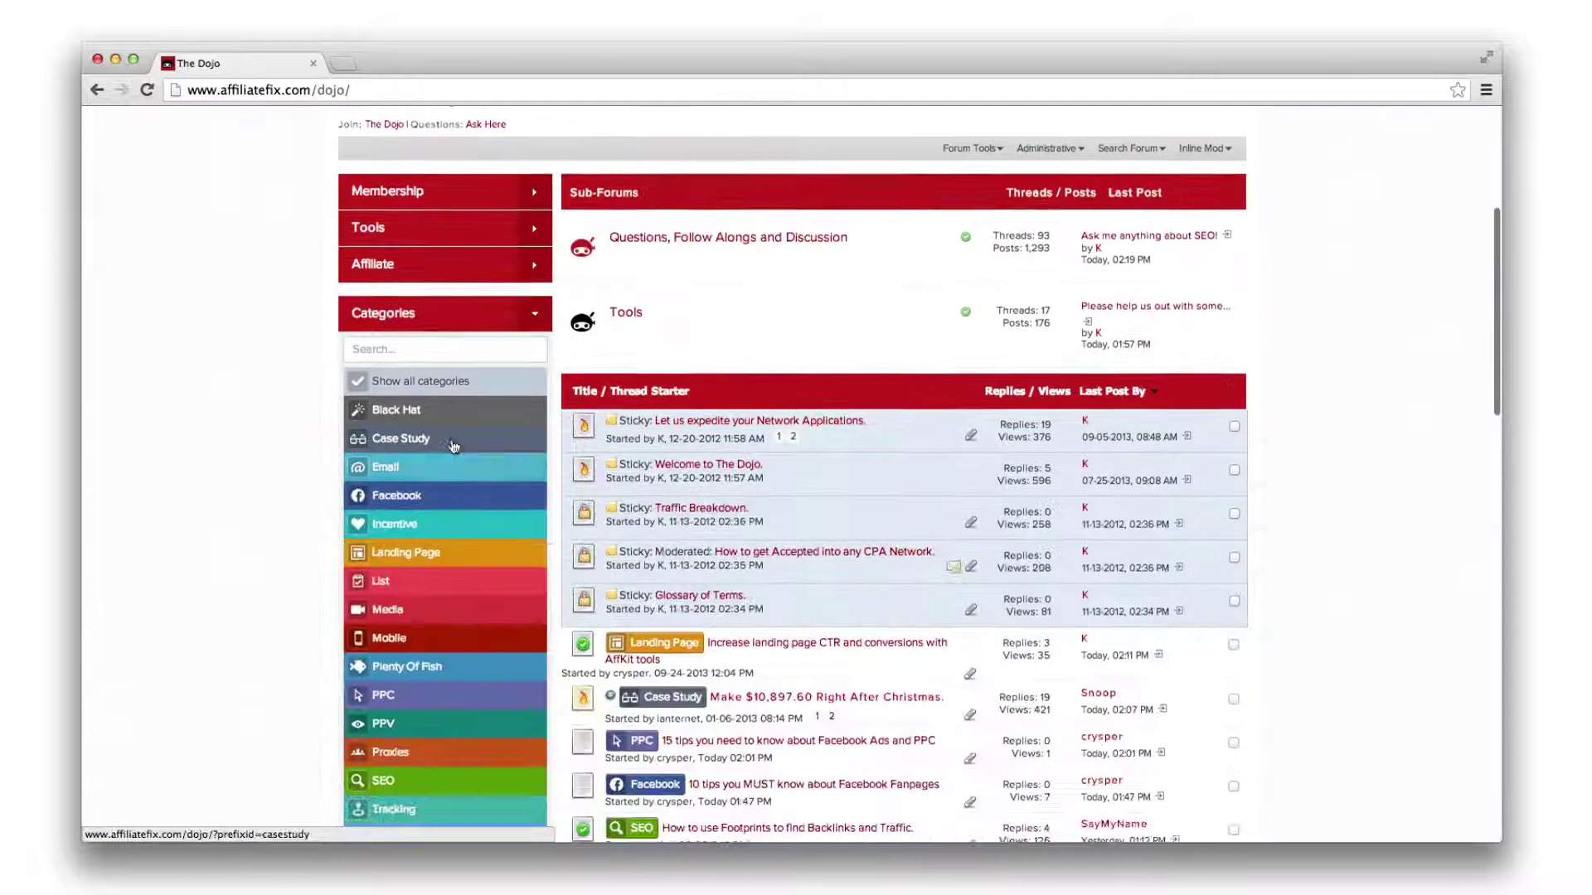
scroll(470, 387, "down", 3)
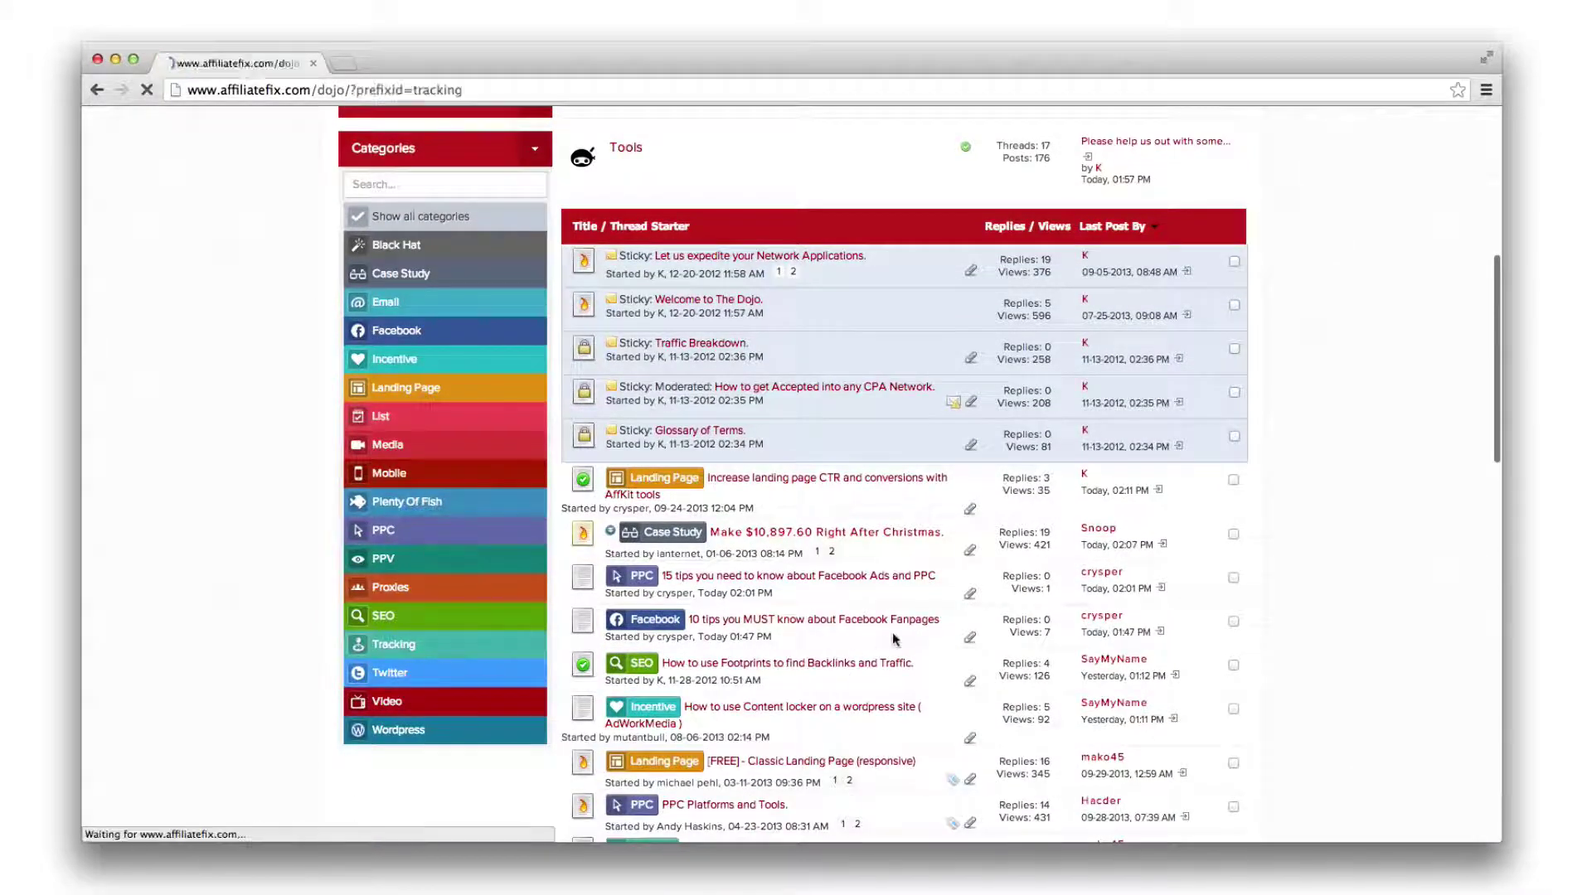
scroll(907, 619, "down", 2)
scroll(821, 647, "down", 2)
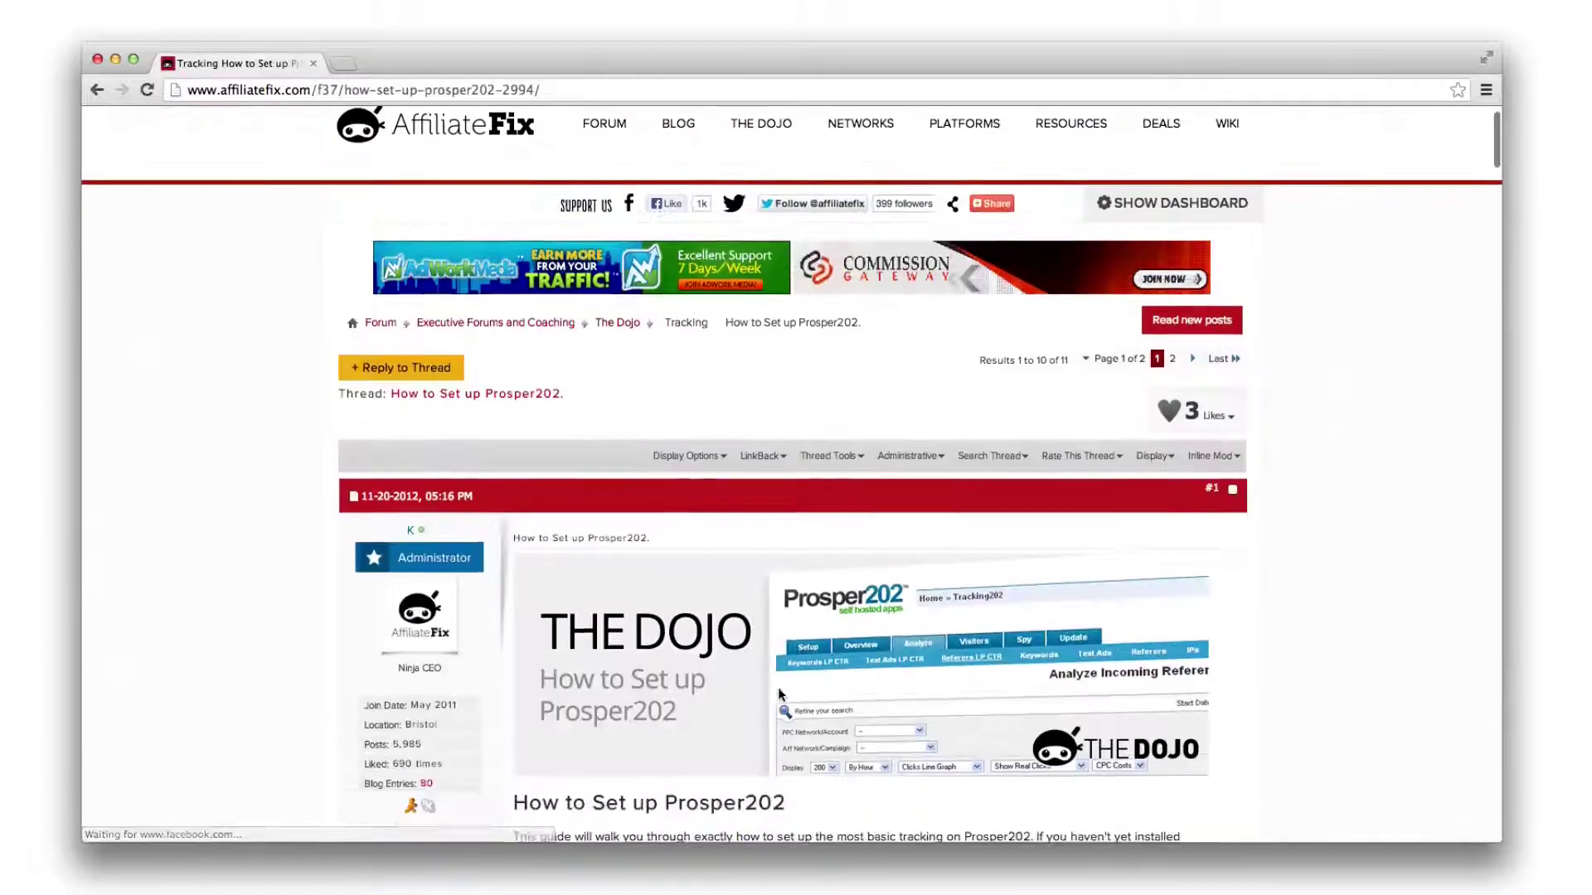
scroll(777, 687, "down", 1)
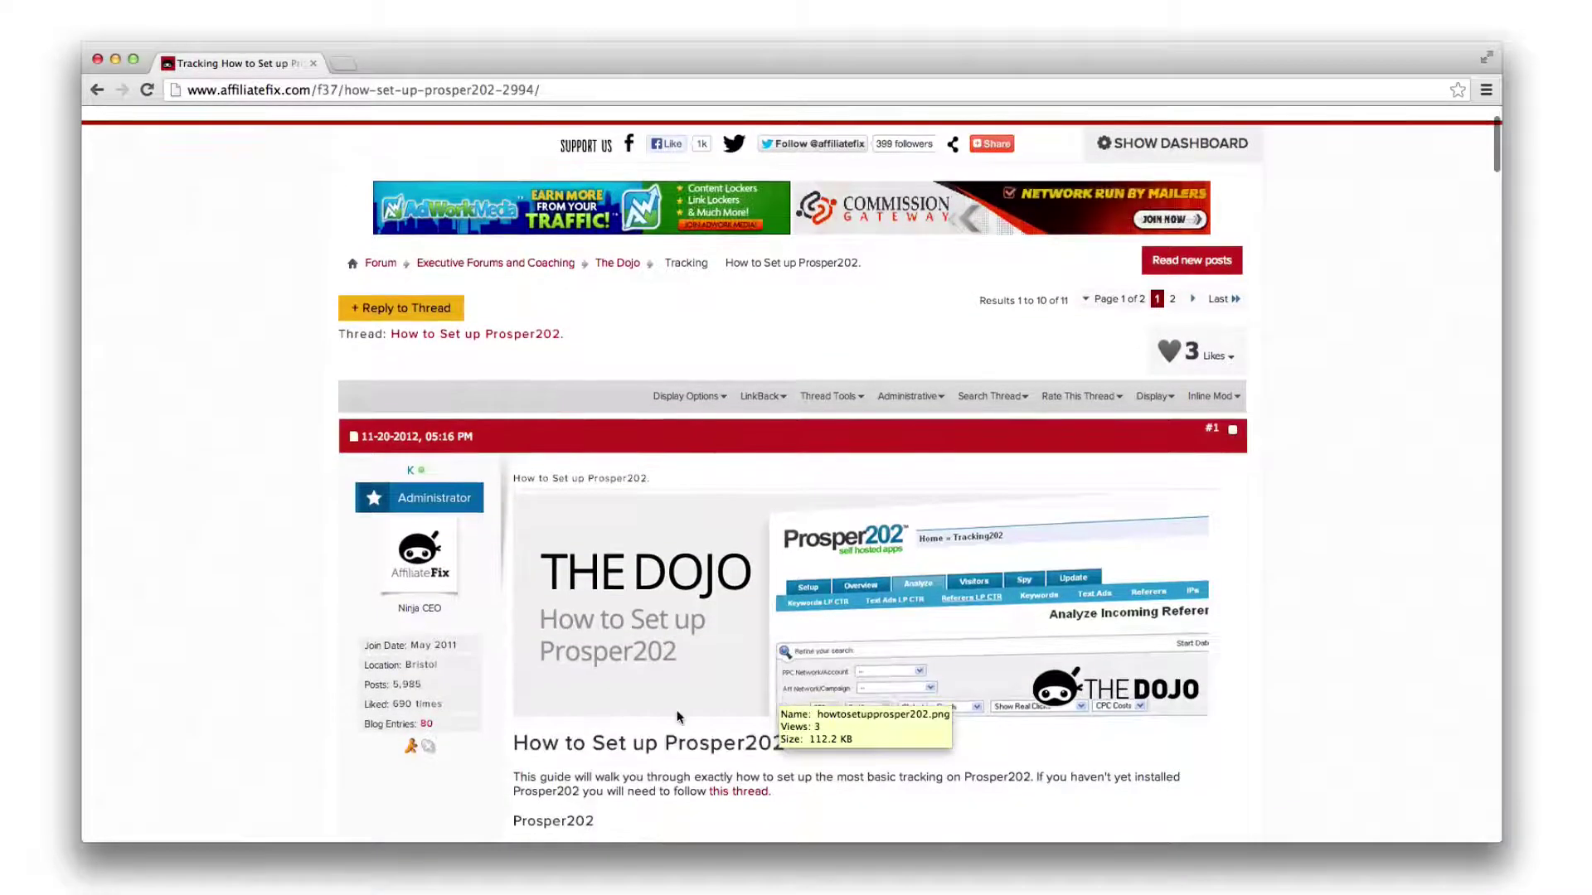
scroll(677, 718, "down", 2)
scroll(584, 666, "down", 1)
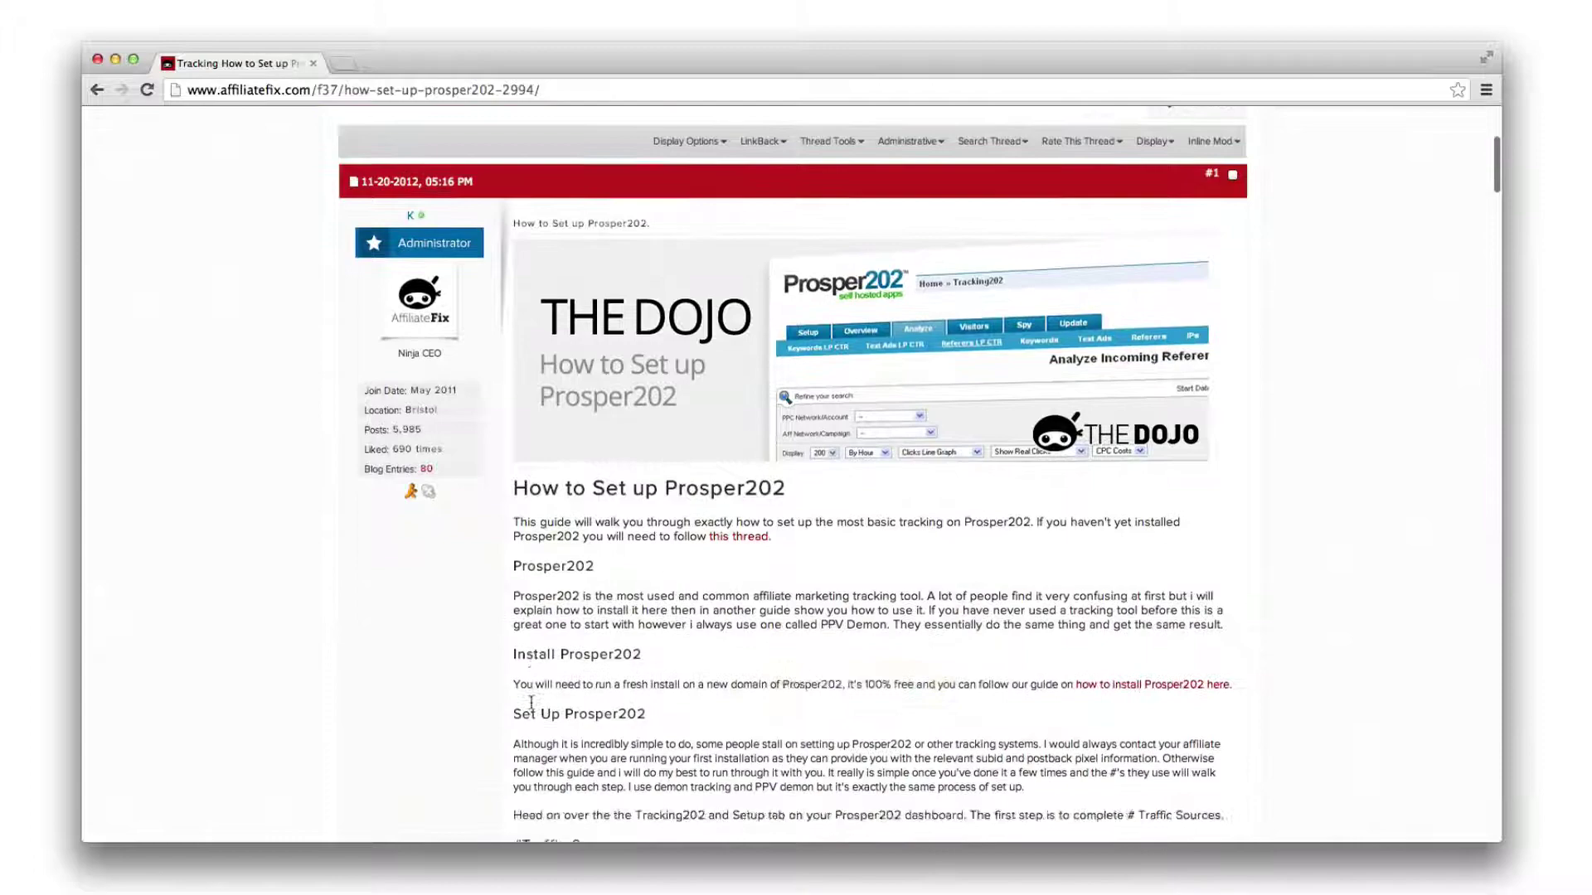
scroll(497, 613, "down", 2)
scroll(496, 614, "down", 2)
scroll(497, 613, "down", 1)
scroll(496, 613, "down", 3)
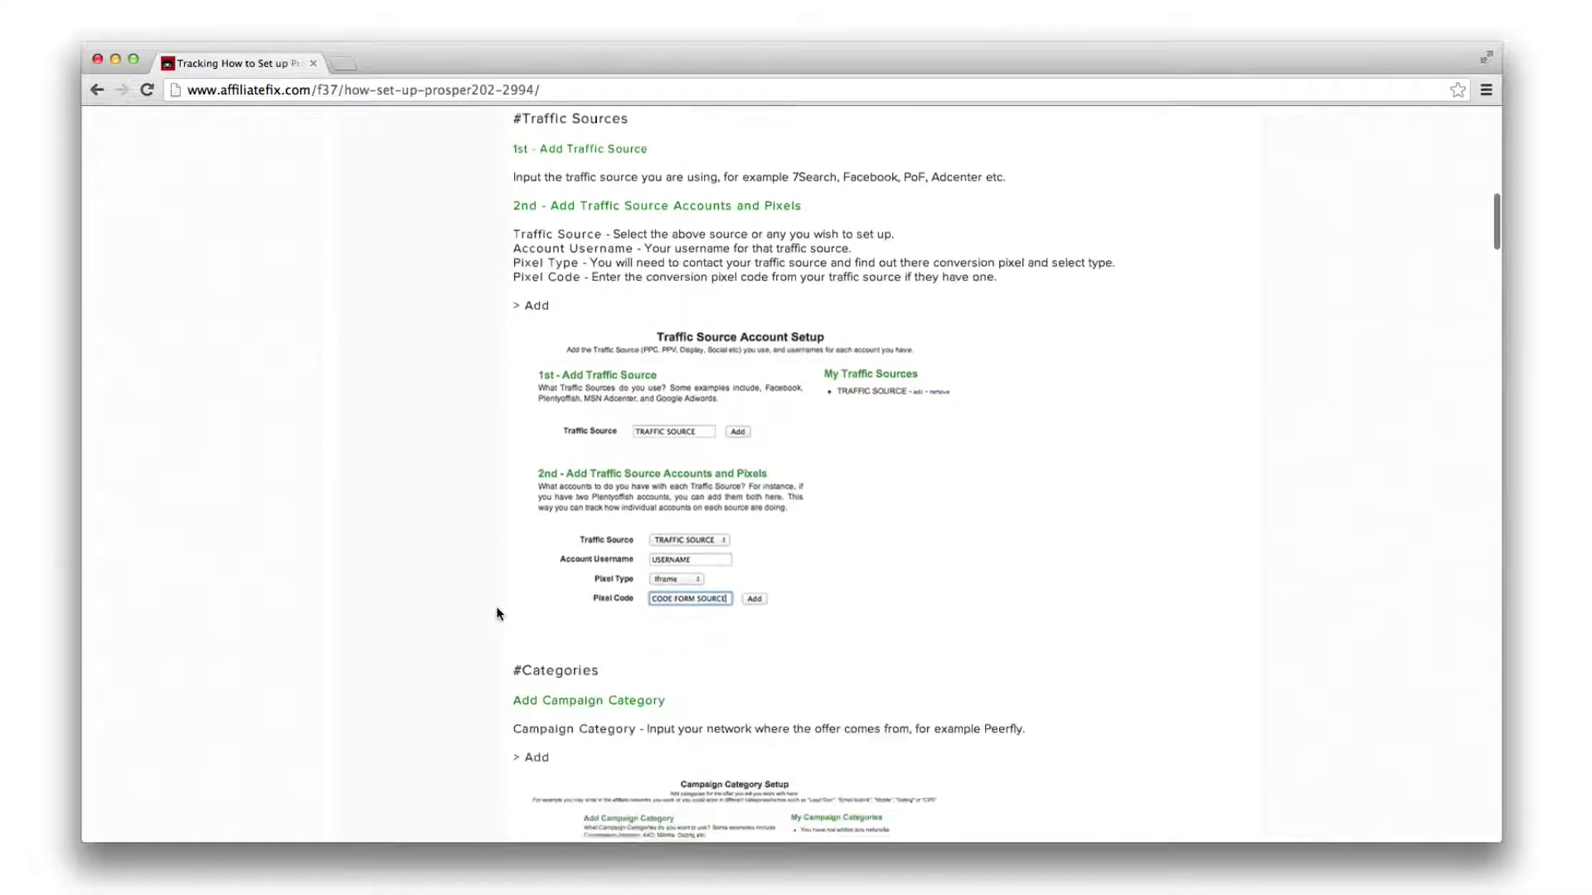
scroll(496, 613, "down", 2)
scroll(496, 613, "down", 2)
scroll(497, 613, "down", 3)
scroll(496, 614, "down", 3)
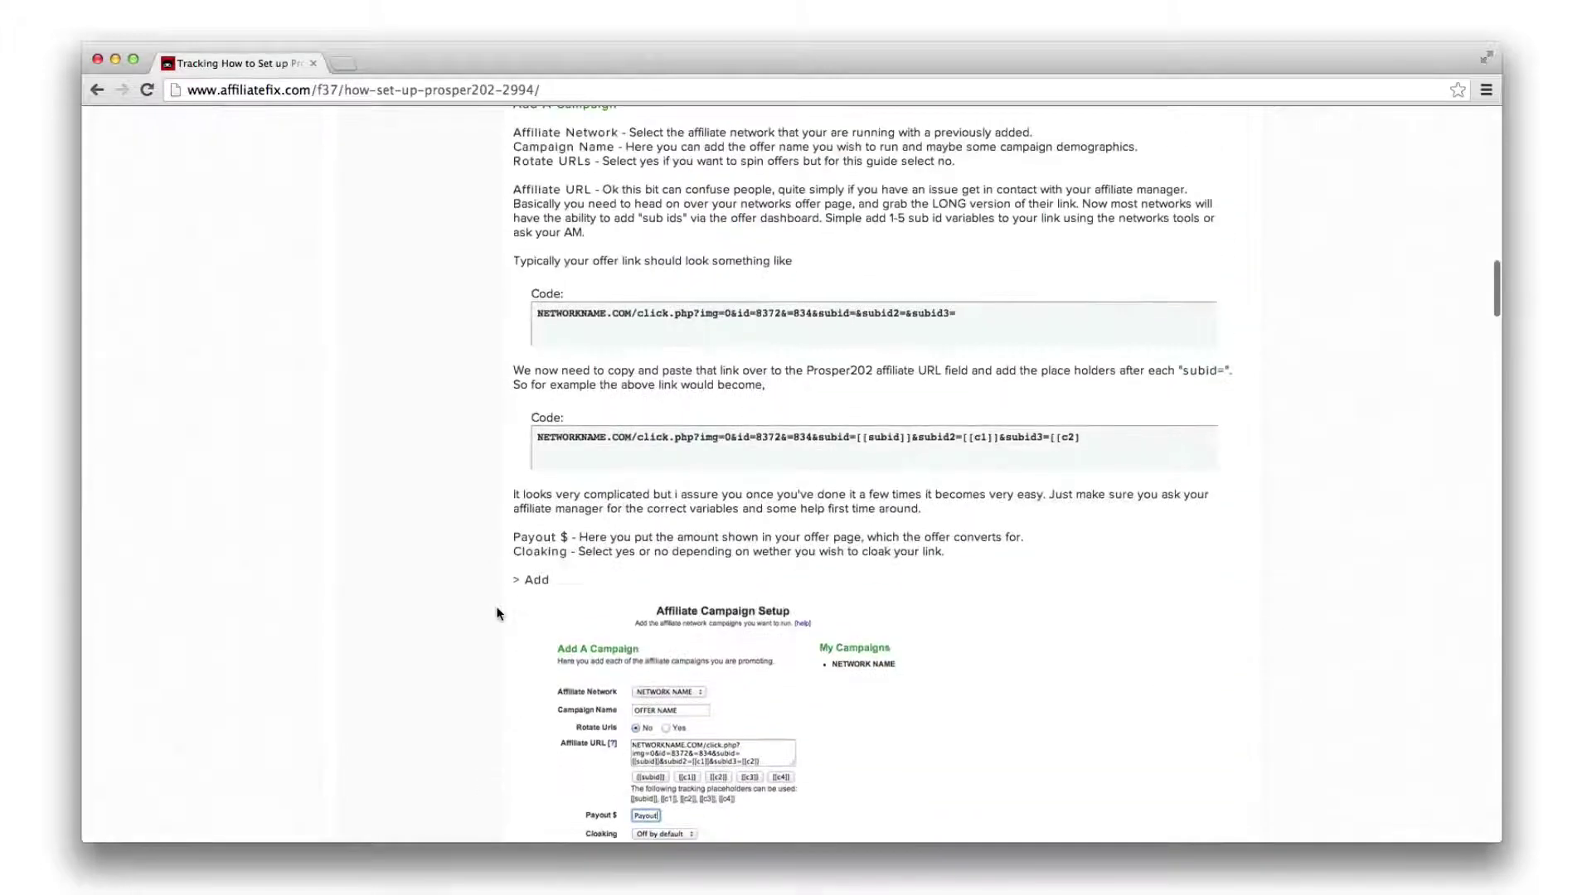
scroll(496, 613, "down", 5)
scroll(497, 613, "down", 5)
scroll(496, 614, "down", 5)
scroll(497, 614, "down", 4)
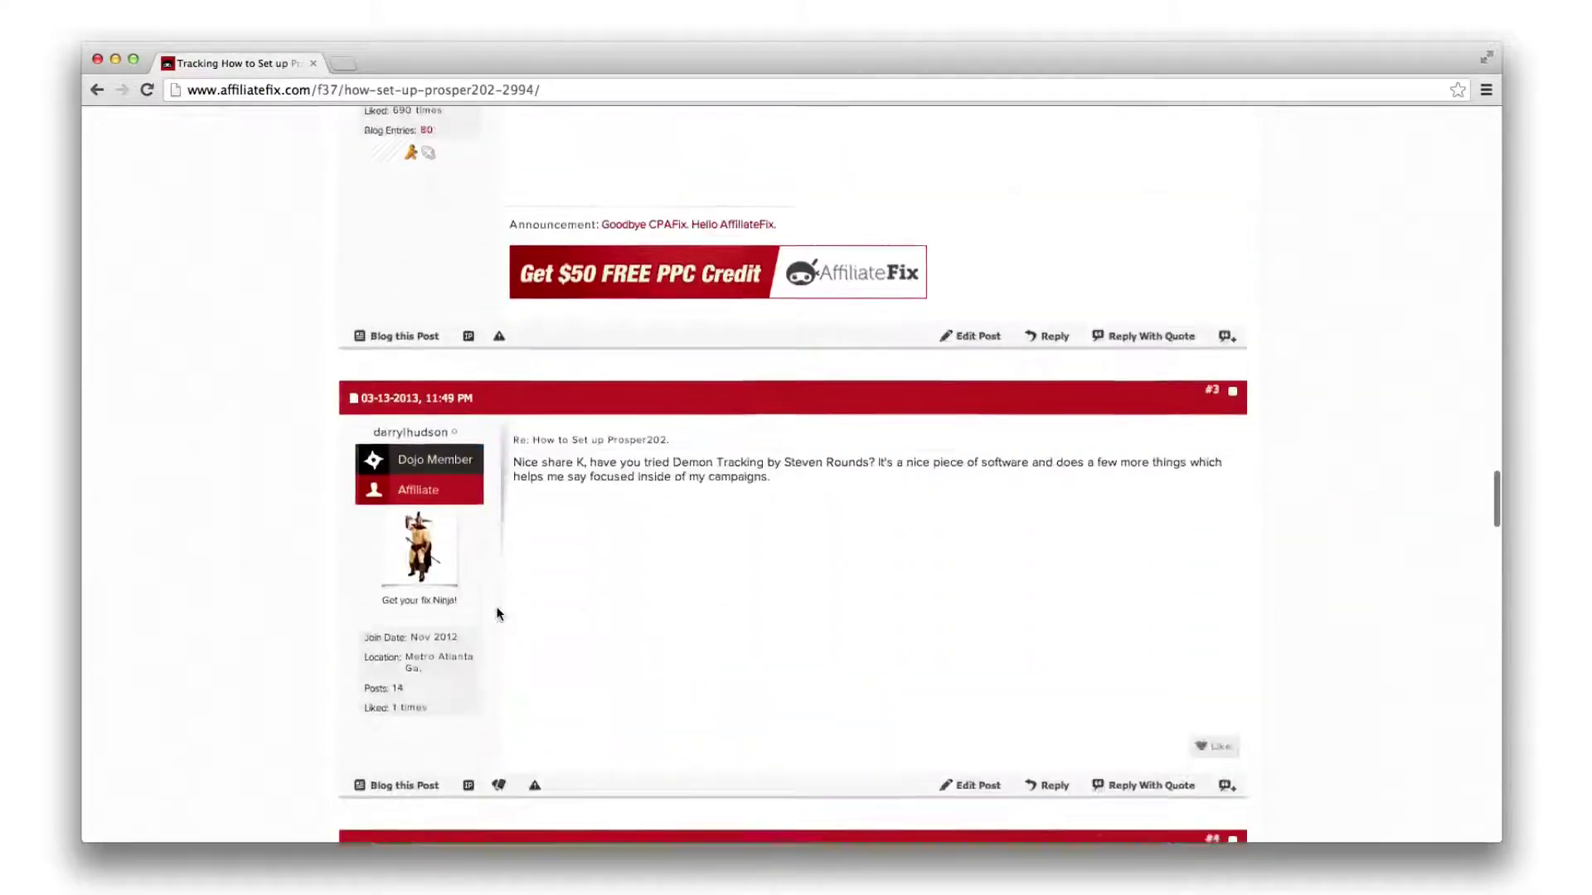
scroll(497, 613, "down", 5)
scroll(496, 614, "down", 5)
scroll(496, 613, "down", 5)
scroll(496, 613, "down", 5)
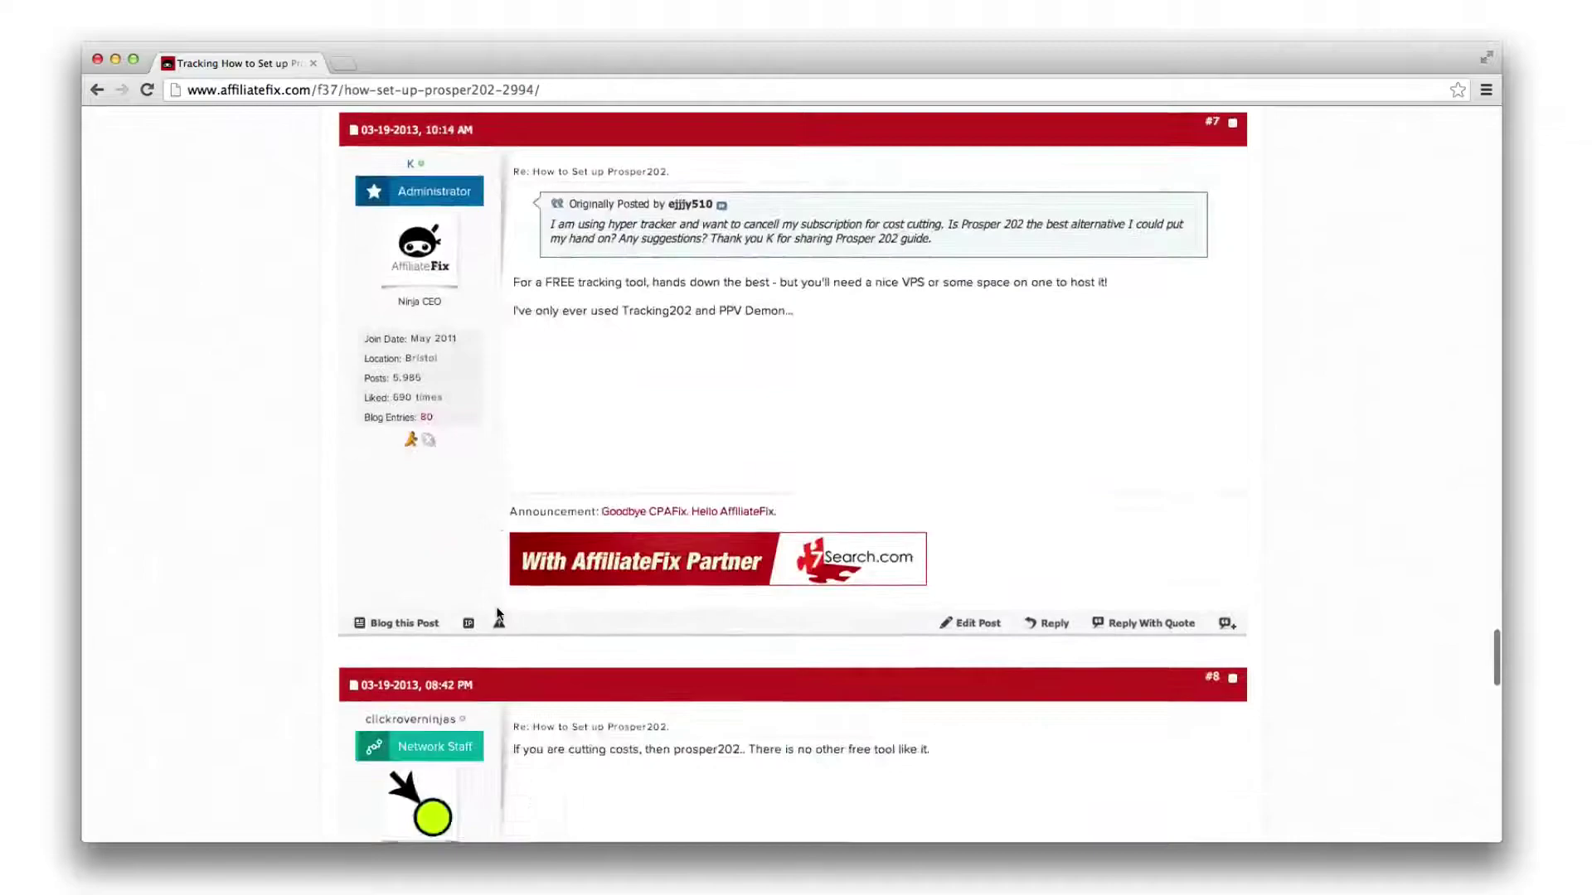
scroll(496, 614, "down", 5)
scroll(496, 614, "down", 3)
scroll(498, 611, "down", 5)
scroll(498, 610, "down", 1)
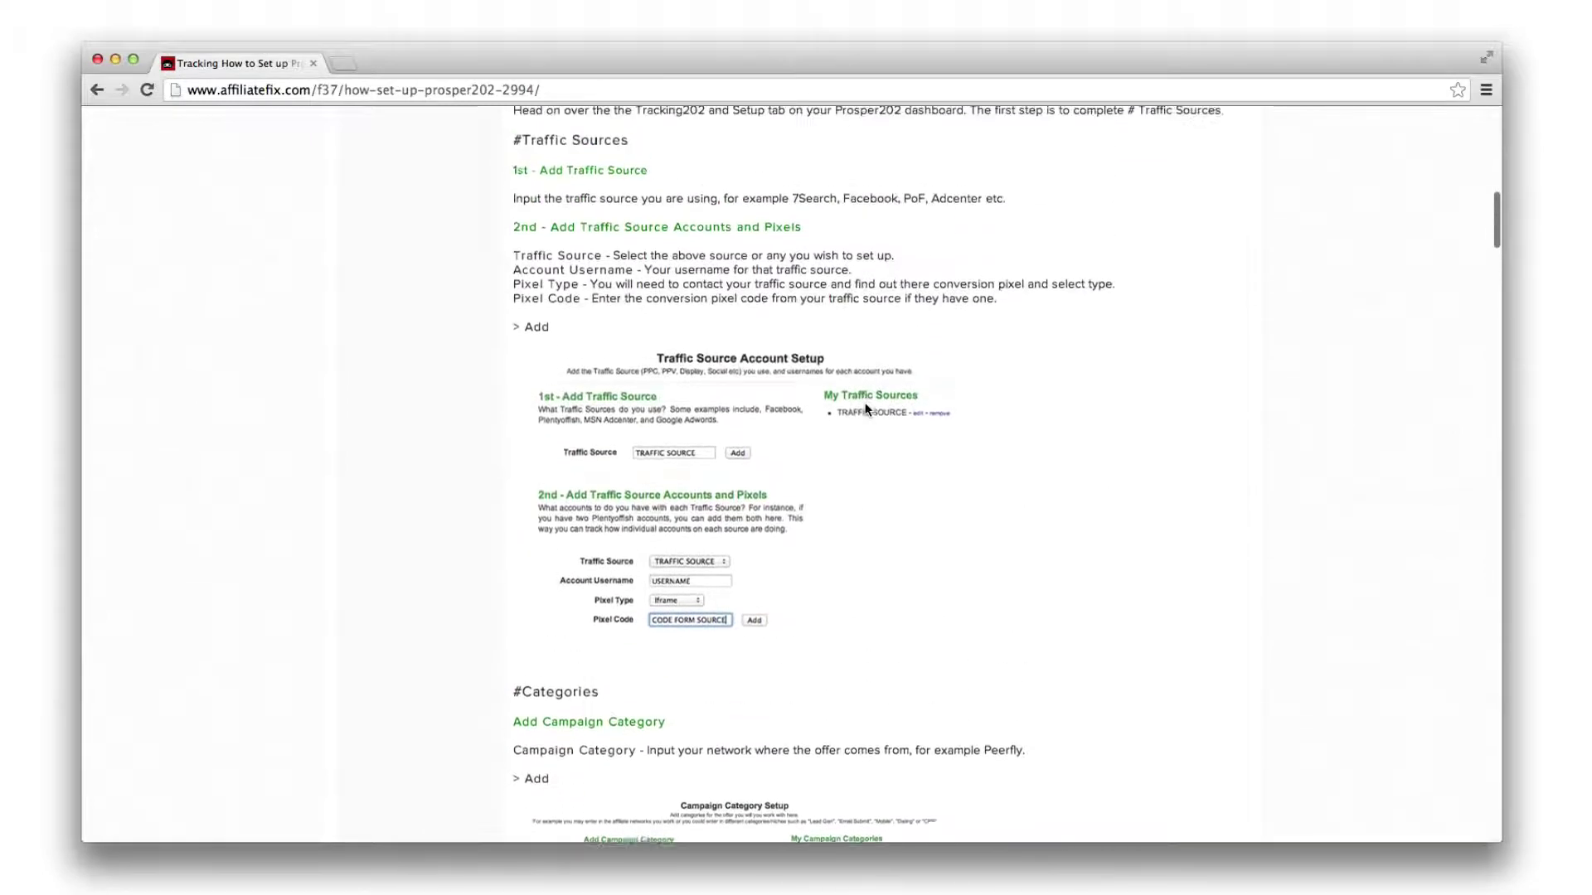
scroll(821, 412, "up", 3)
scroll(809, 473, "up", 3)
scroll(802, 411, "up", 2)
scroll(796, 370, "up", 1)
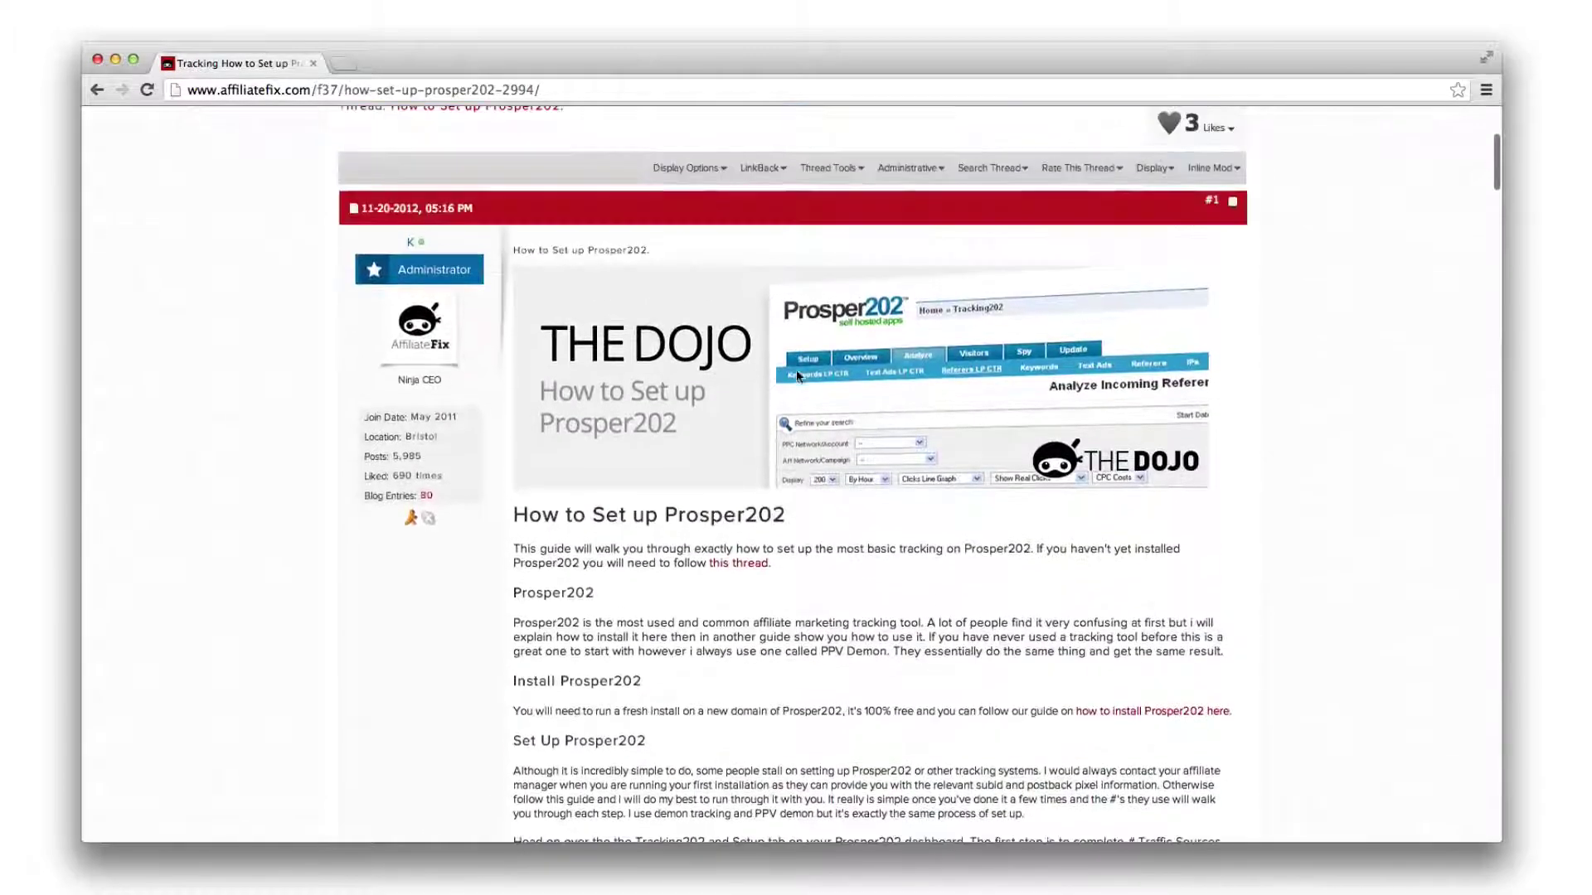
scroll(774, 263, "up", 2)
scroll(771, 262, "up", 1)
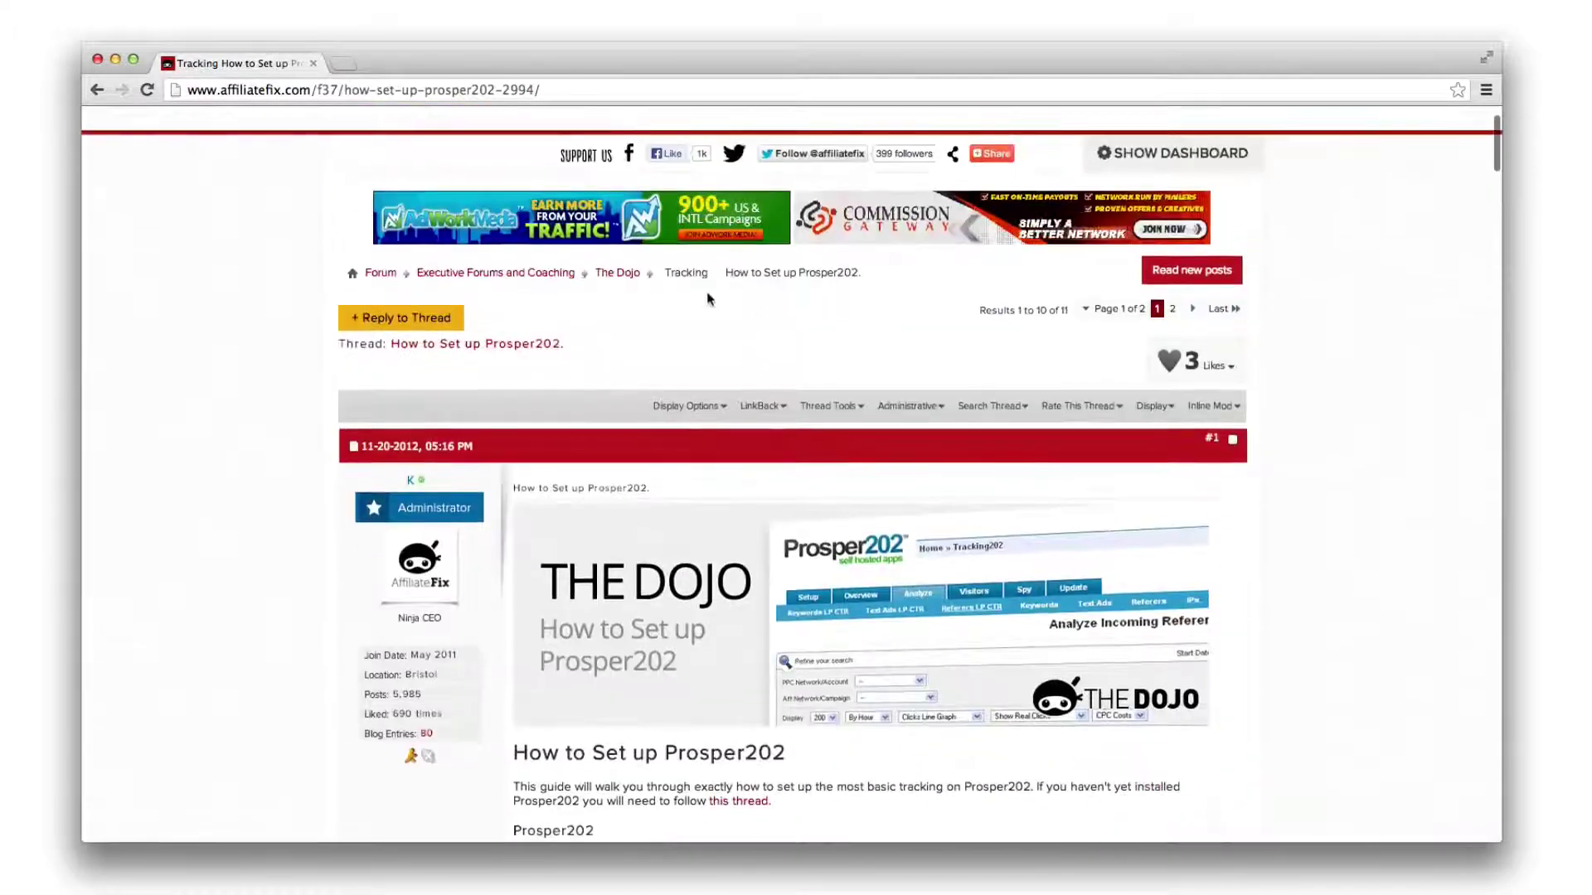
- Go back to The Dojo forum listing with its sub-forums and Categories sidebar
left_click(633, 277)
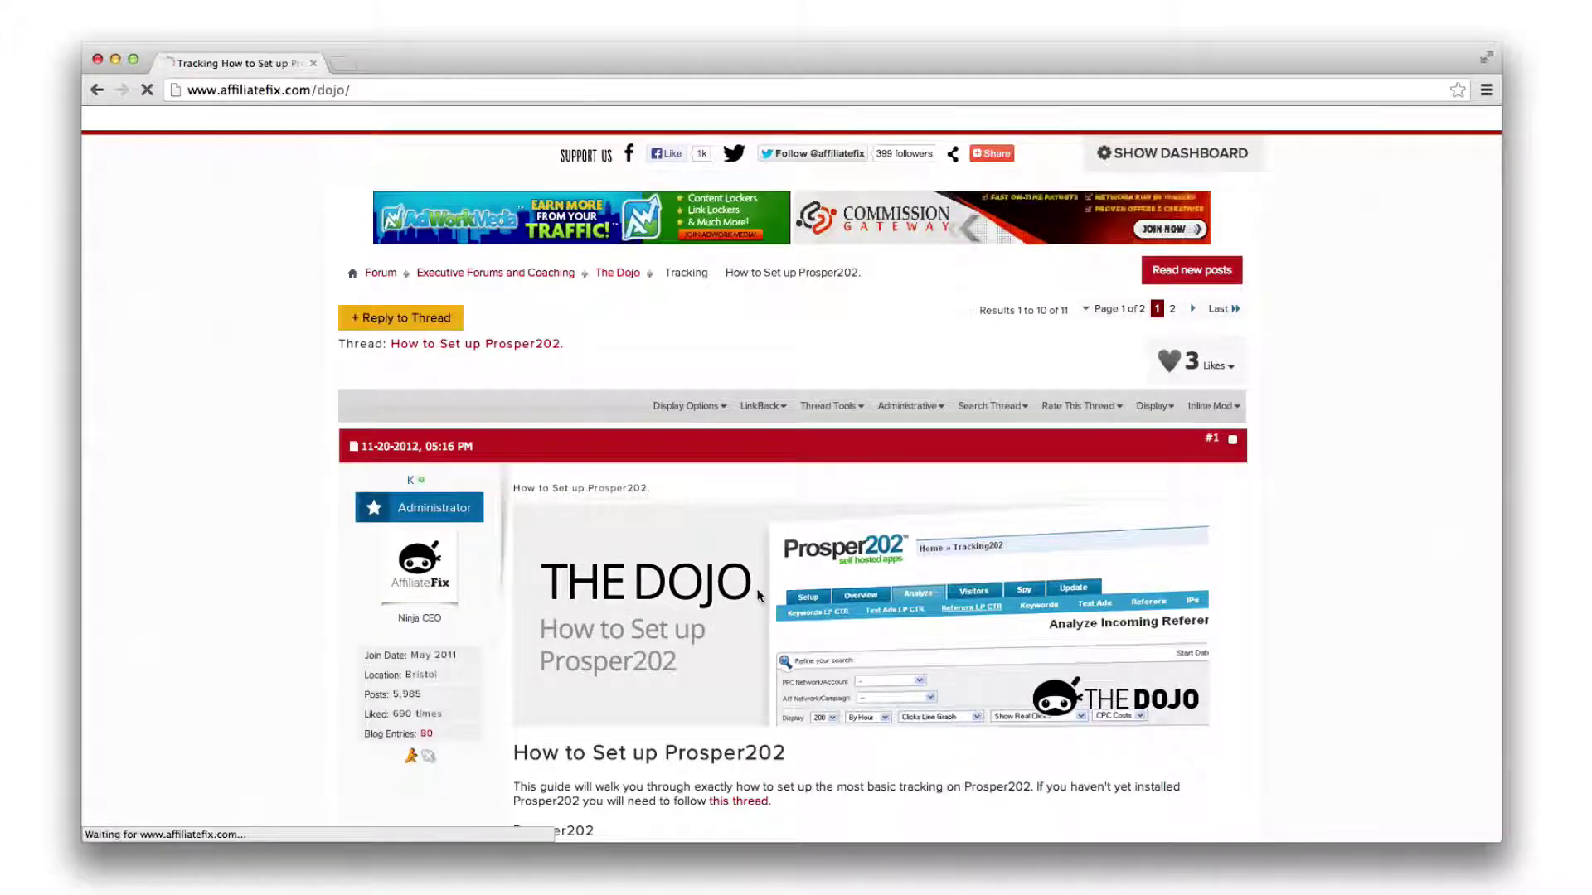
scroll(819, 417, "down", 2)
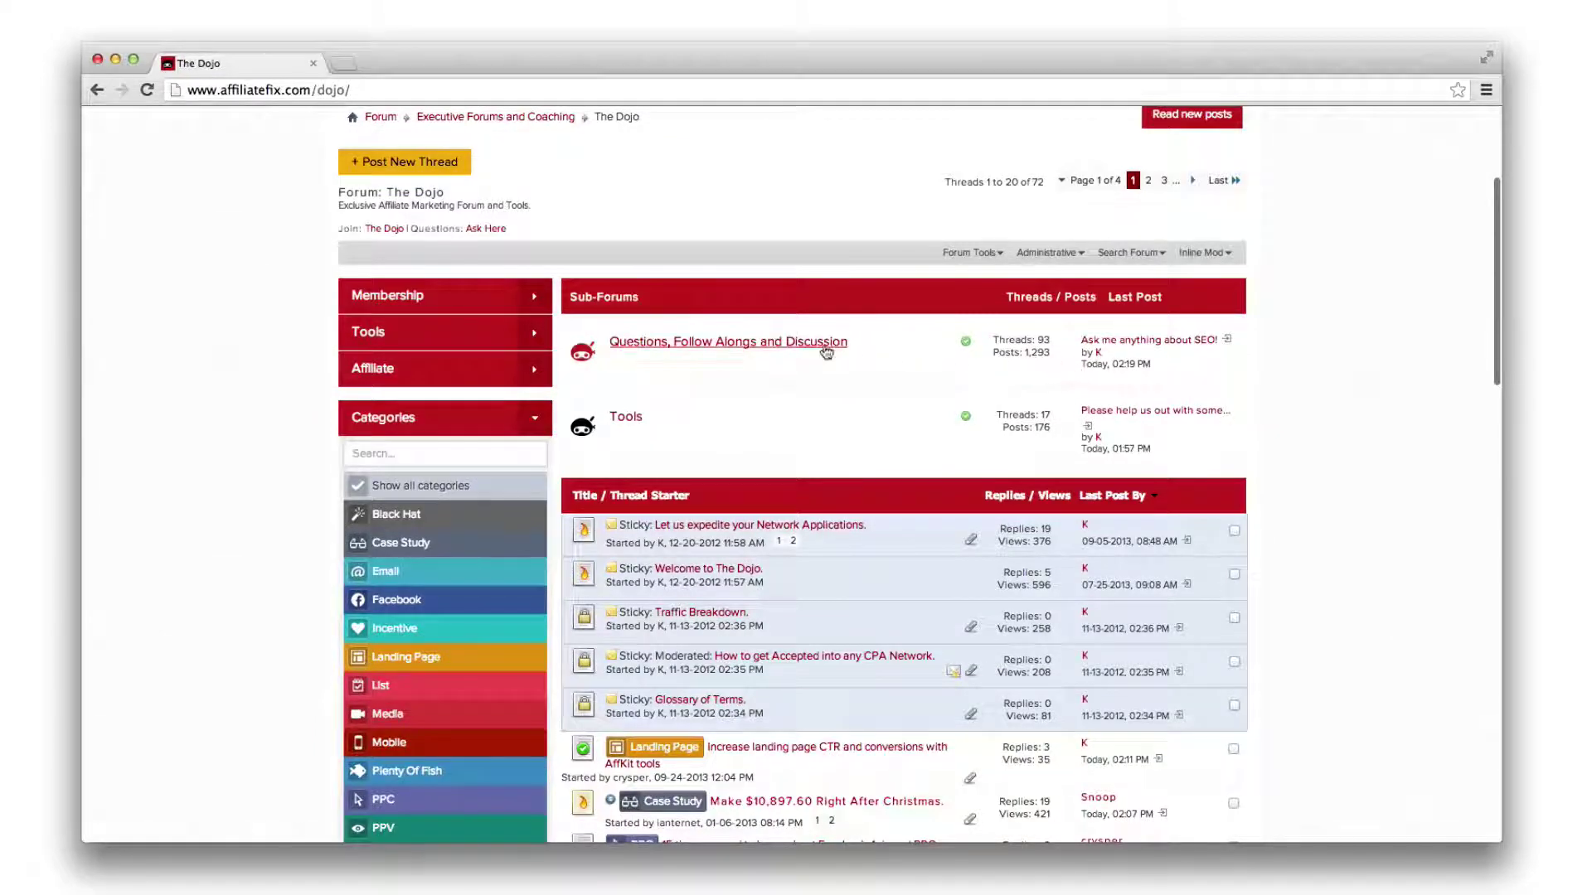
scroll(782, 411, "down", 1)
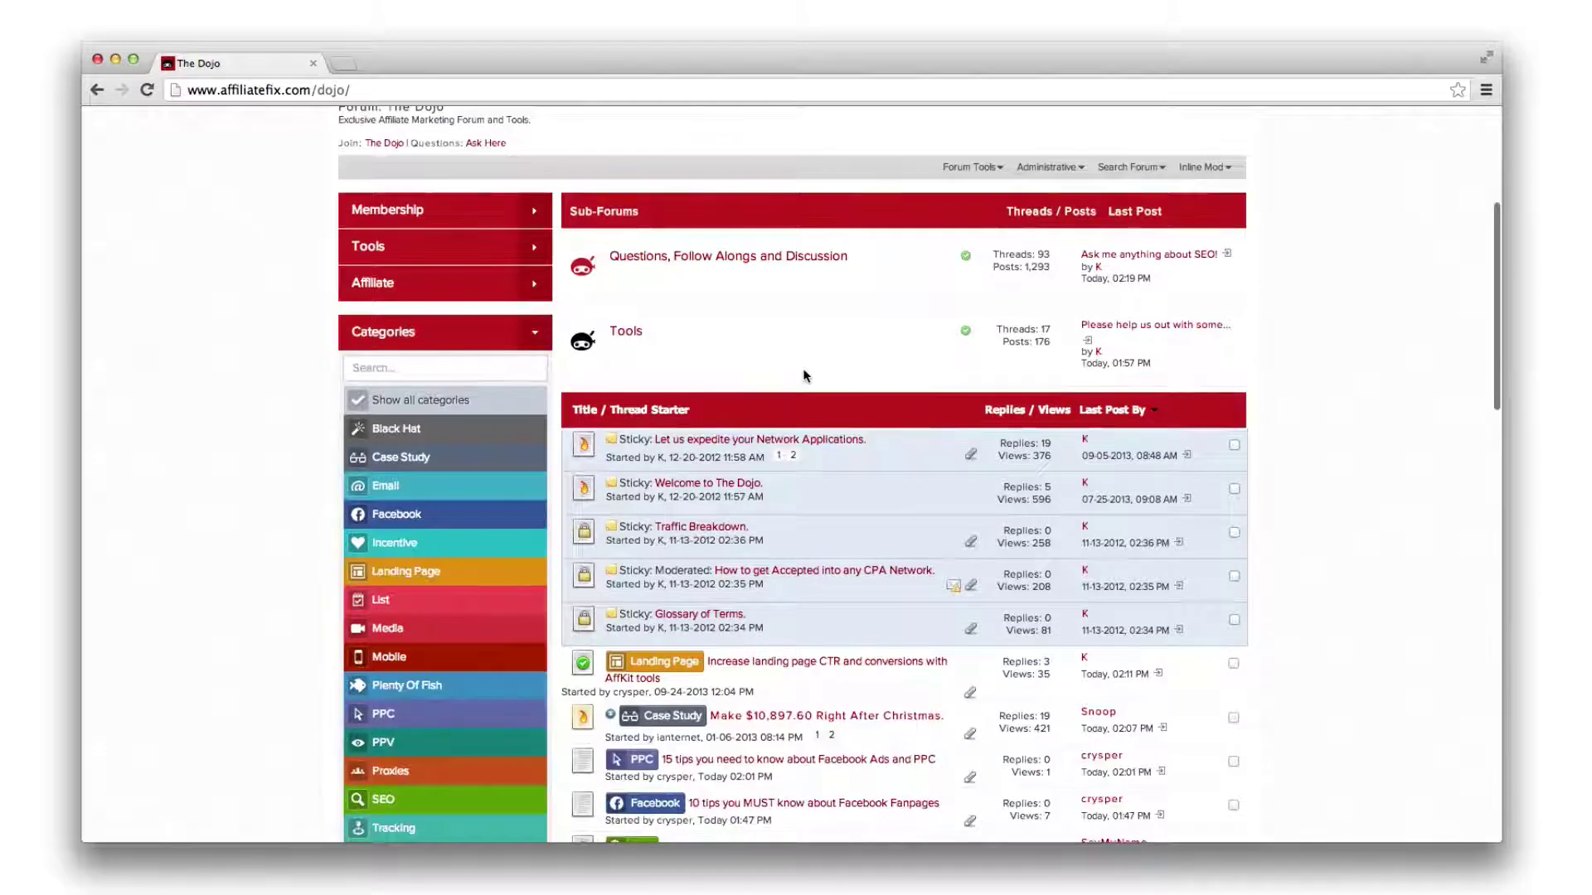
scroll(804, 376, "down", 1)
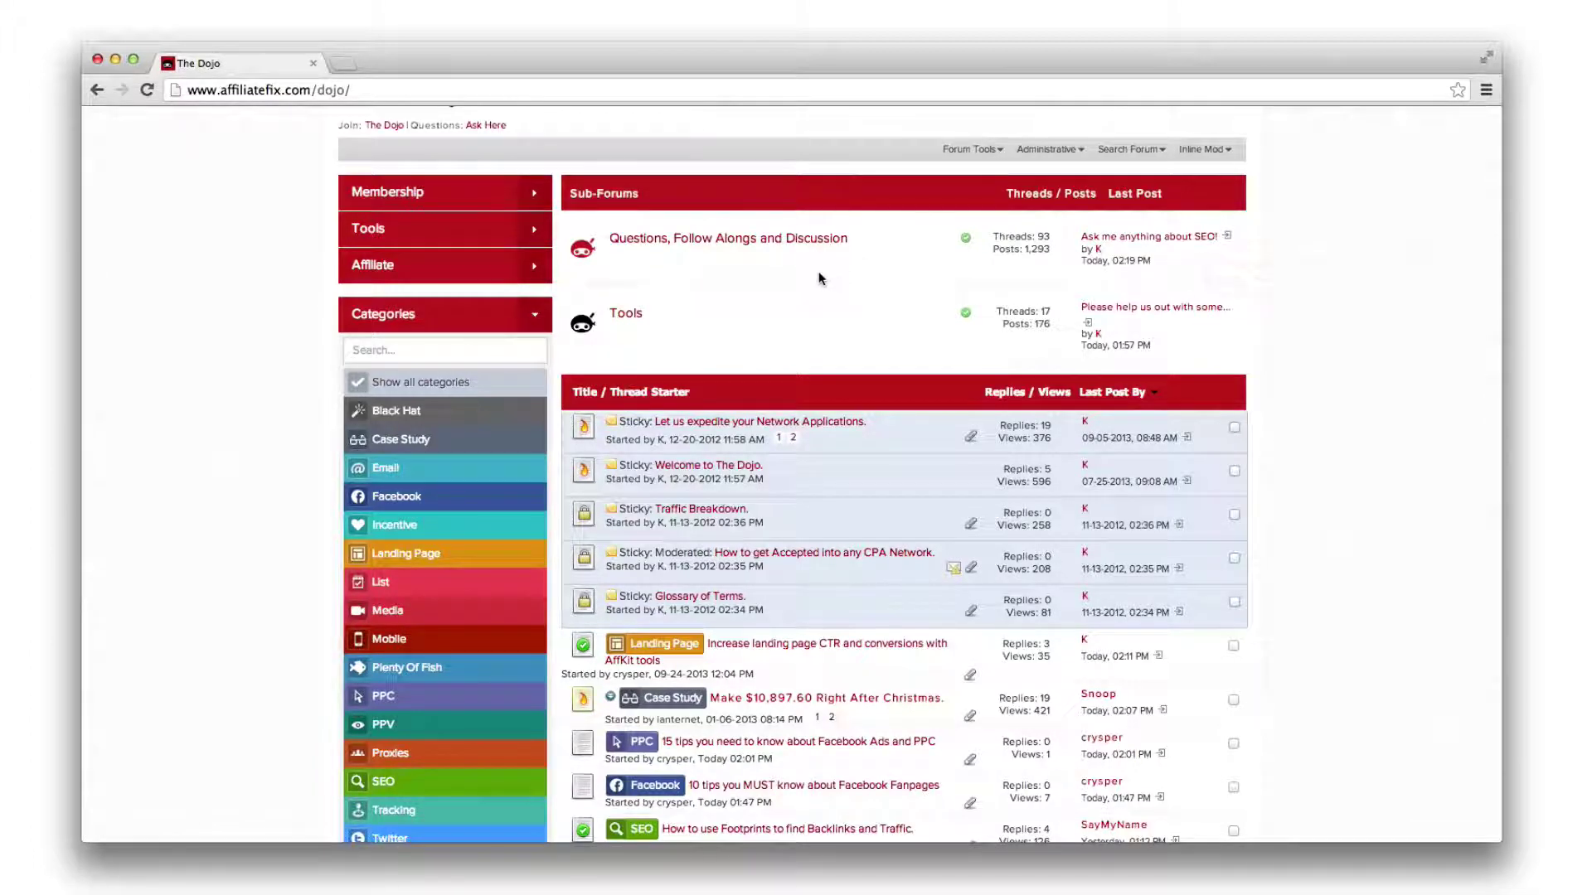
scroll(819, 279, "down", 1)
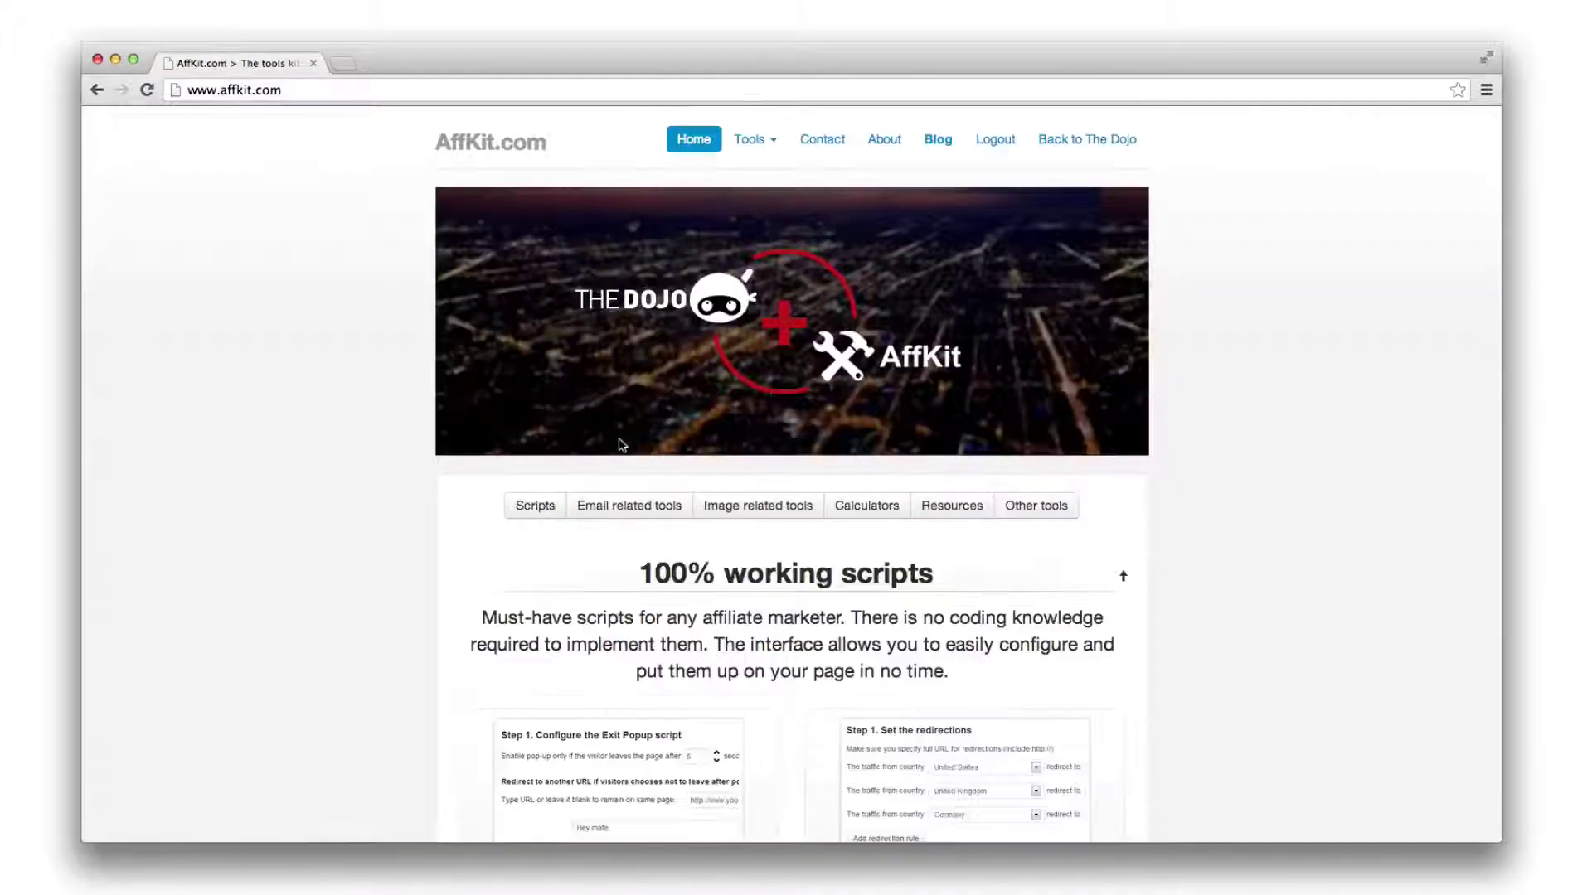
scroll(581, 482, "down", 1)
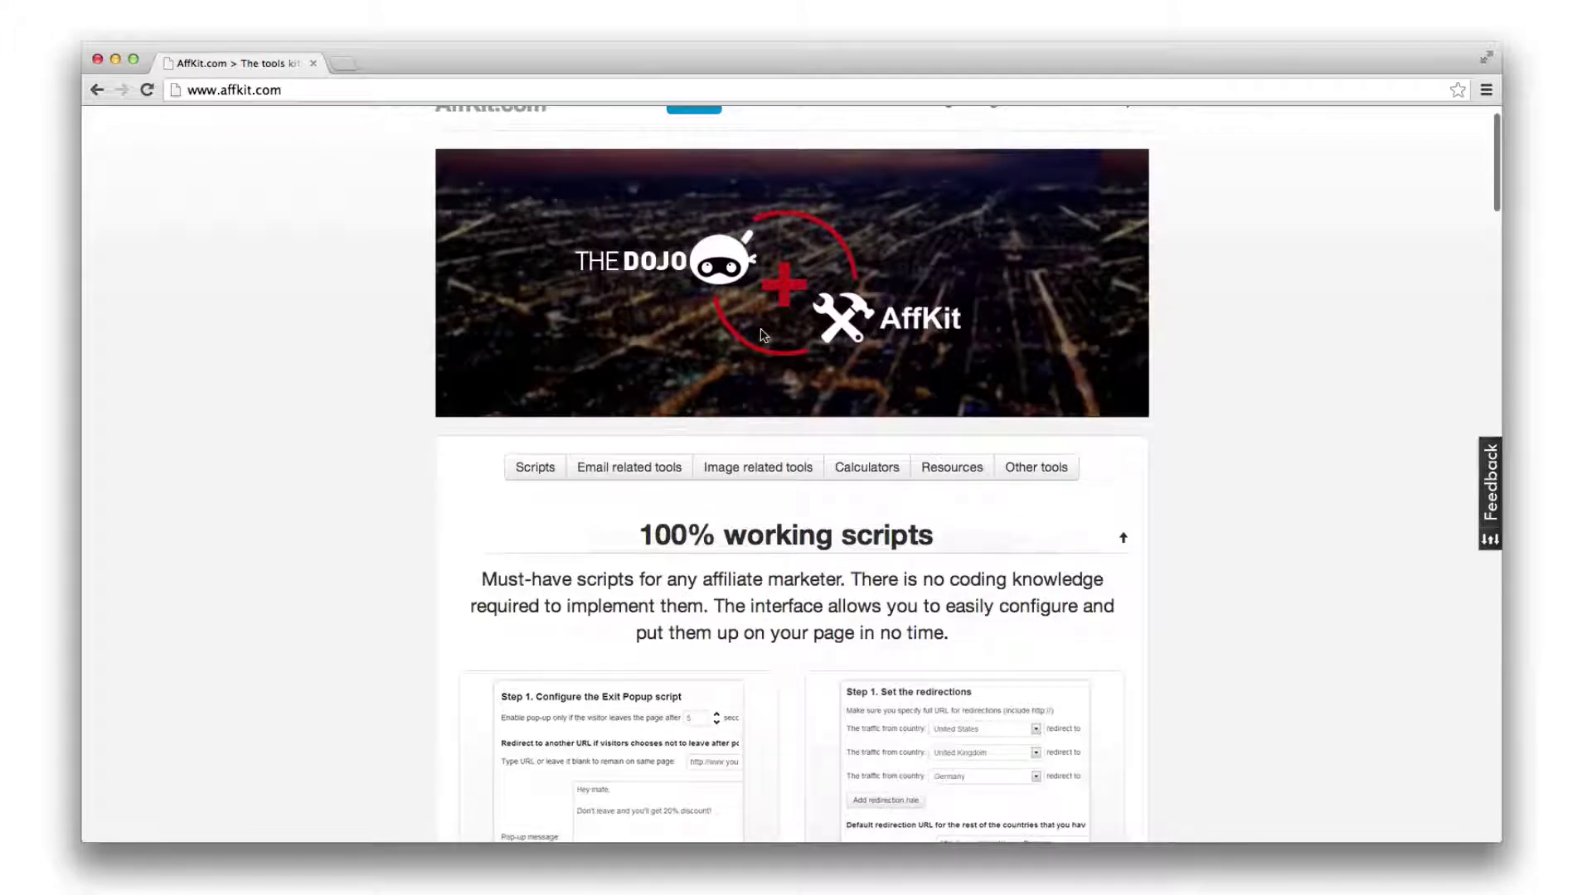
scroll(762, 336, "down", 1)
scroll(701, 355, "down", 1)
scroll(773, 240, "up", 2)
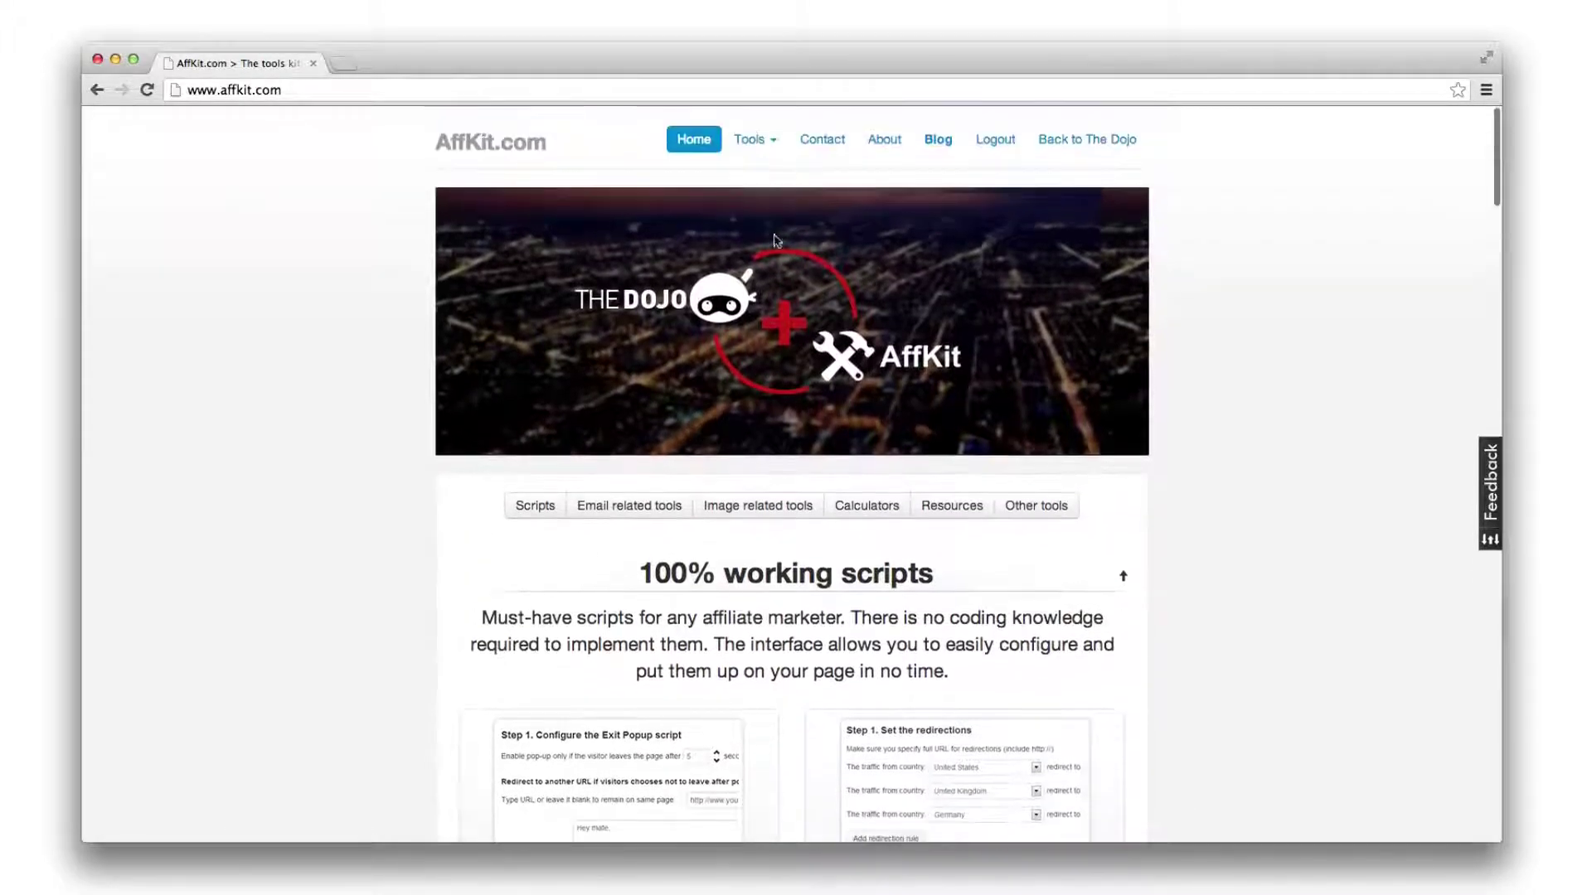
- Expand the AffKit Tools dropdown to view the available tools, then close it
left_click(753, 139)
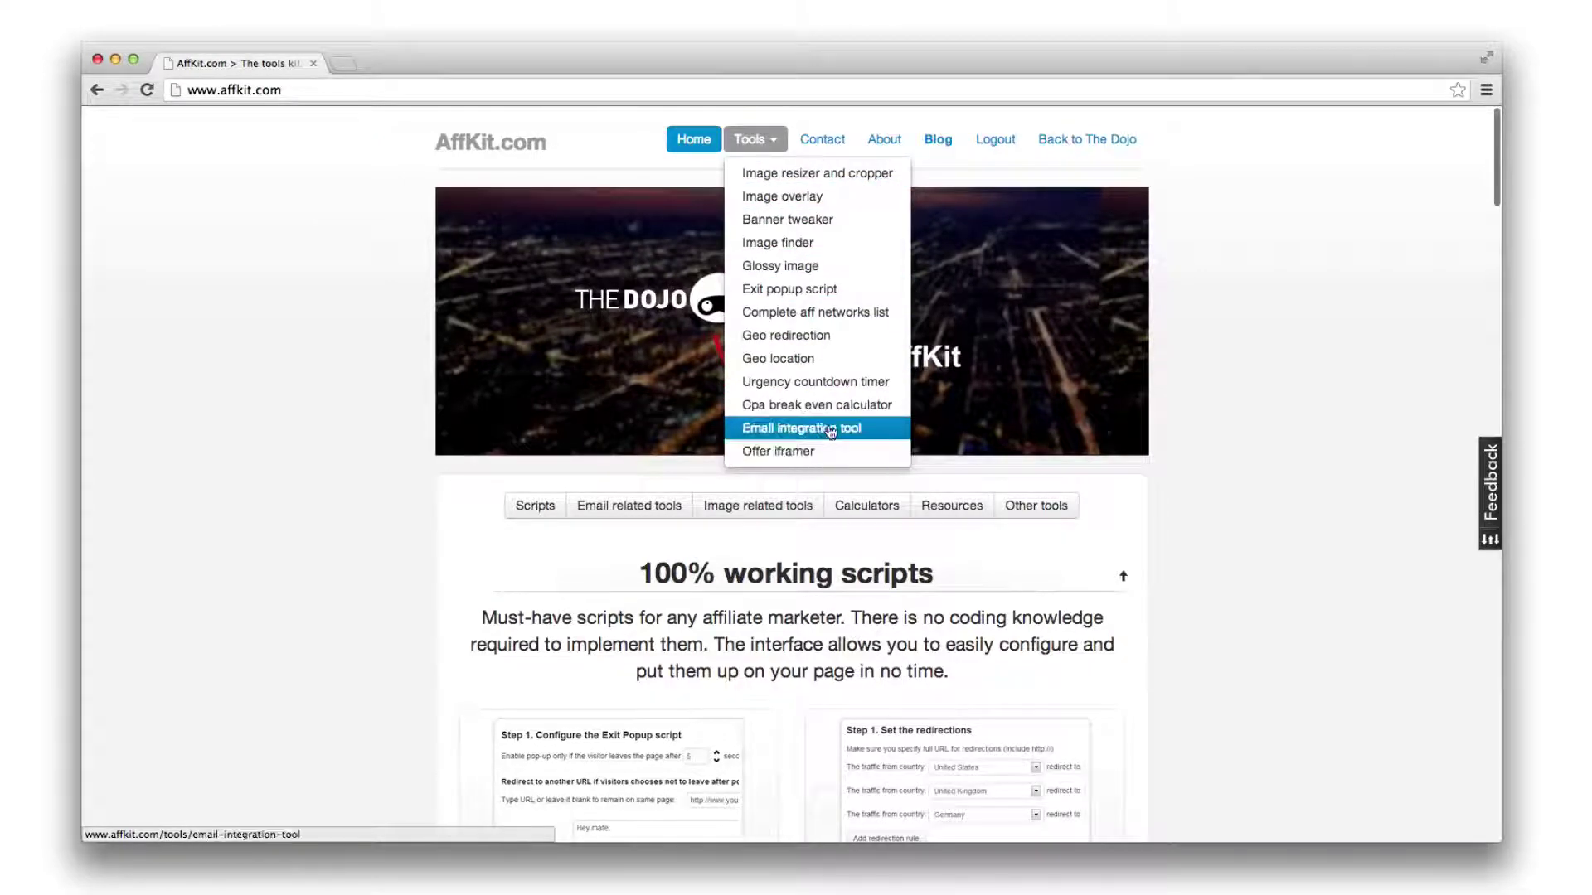
left_click(780, 147)
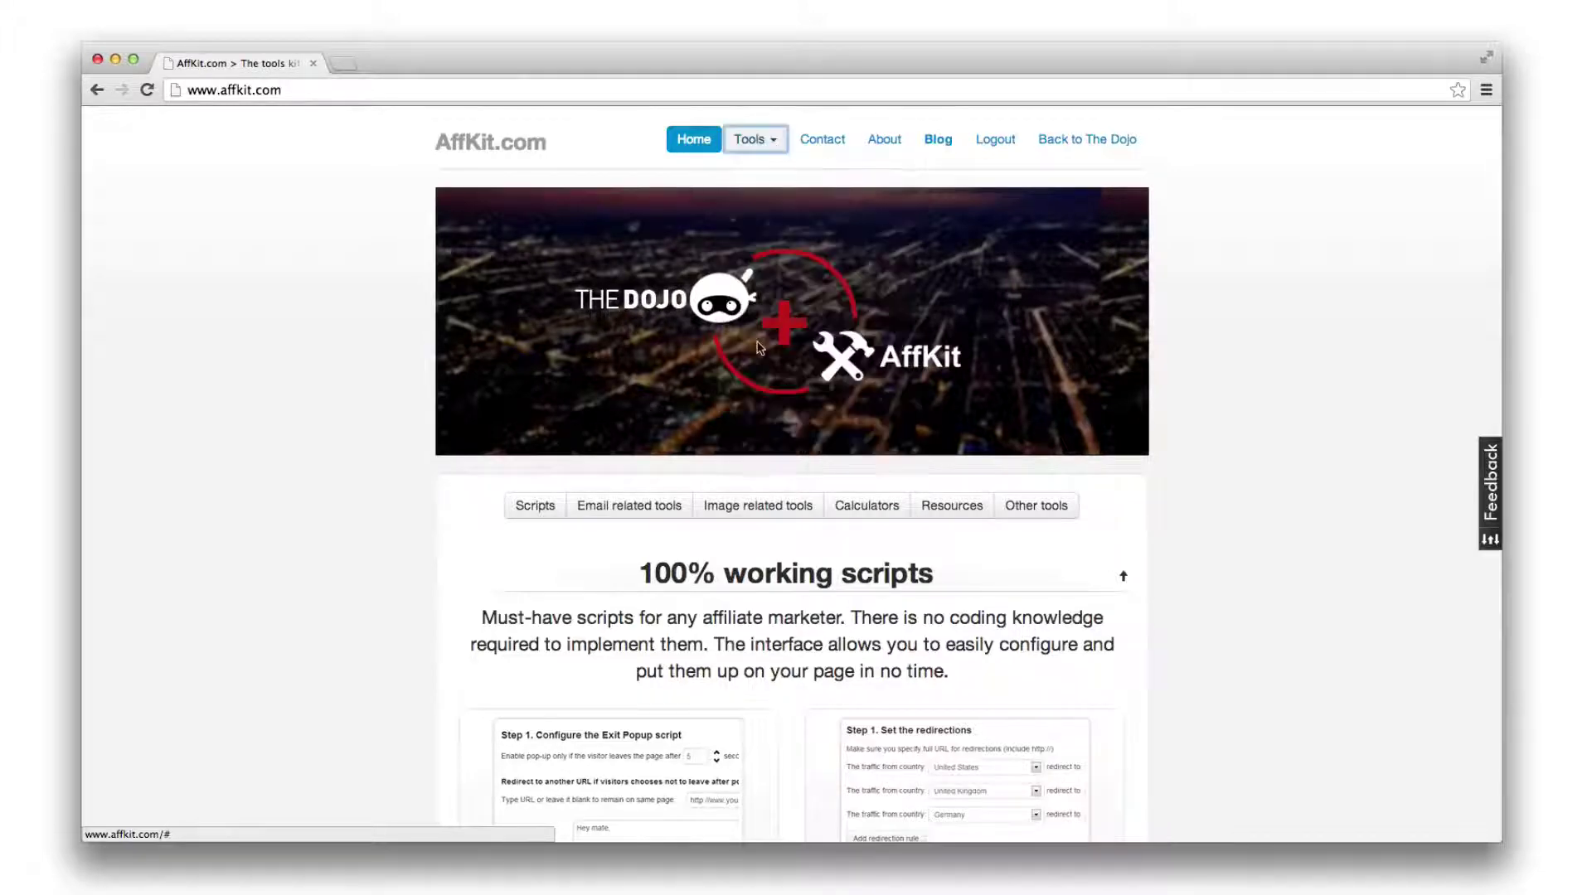
scroll(727, 522, "down", 3)
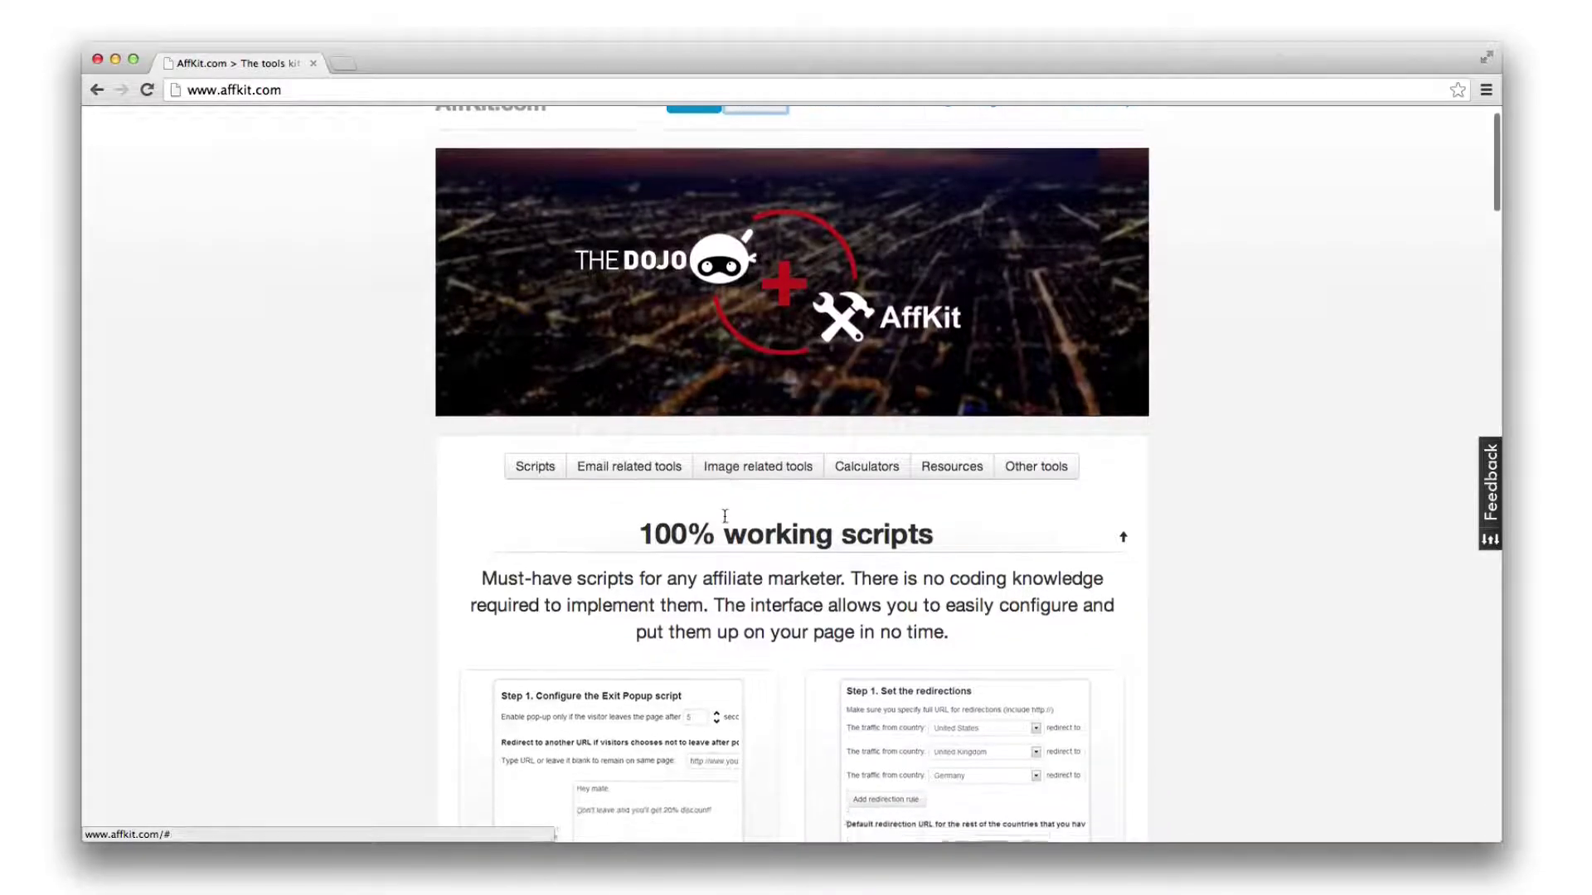
scroll(688, 445, "down", 2)
scroll(667, 500, "down", 2)
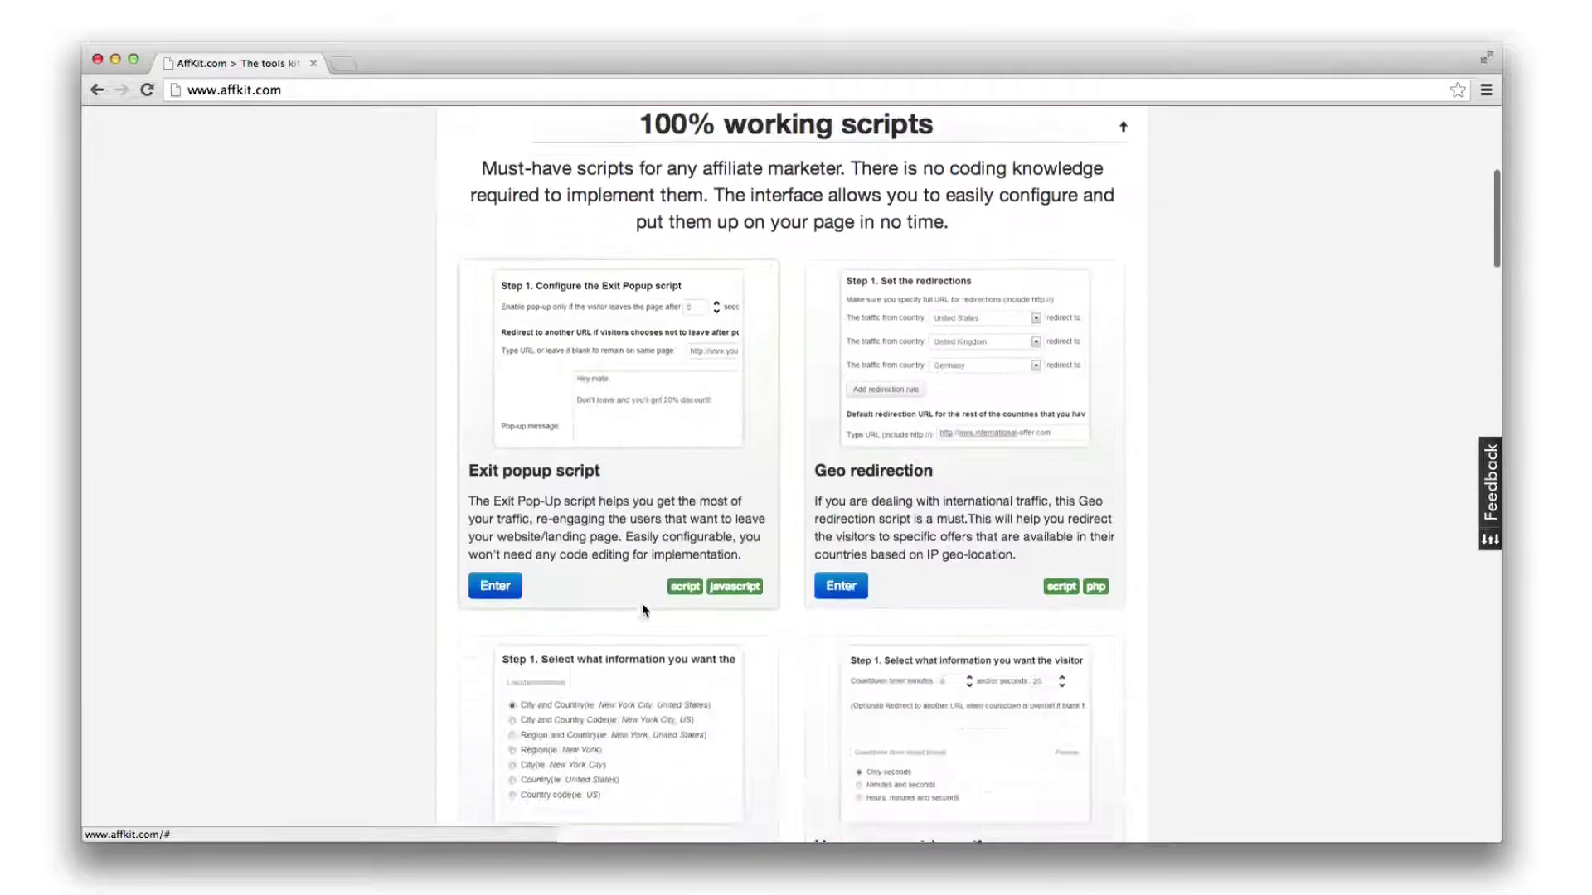
scroll(642, 609, "down", 1)
scroll(825, 629, "down", 2)
scroll(990, 395, "down", 2)
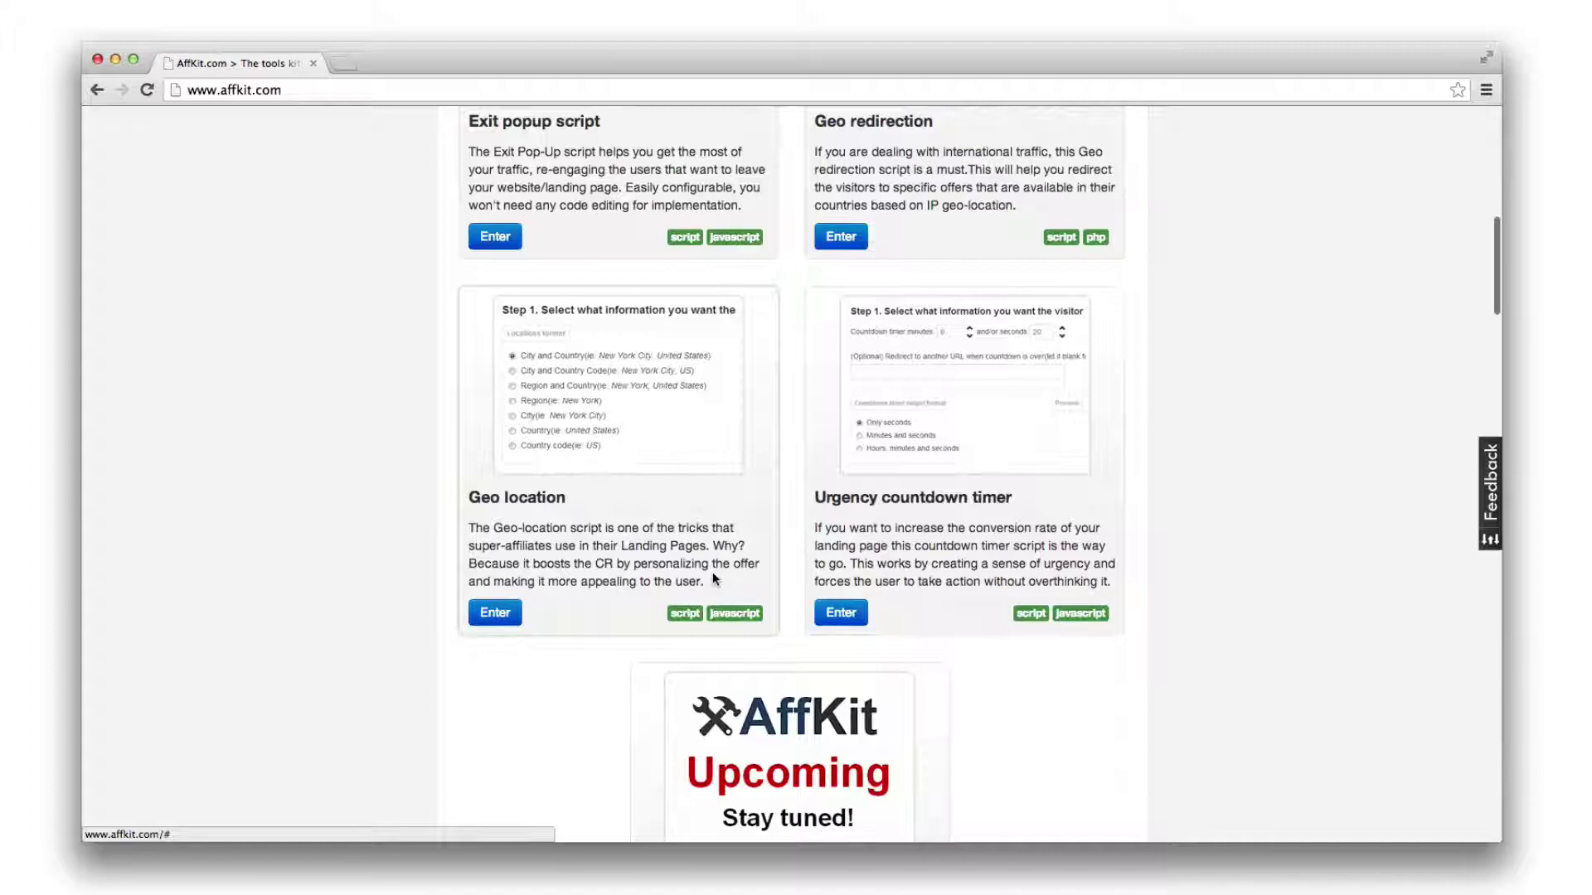
scroll(715, 579, "down", 1)
scroll(977, 455, "down", 1)
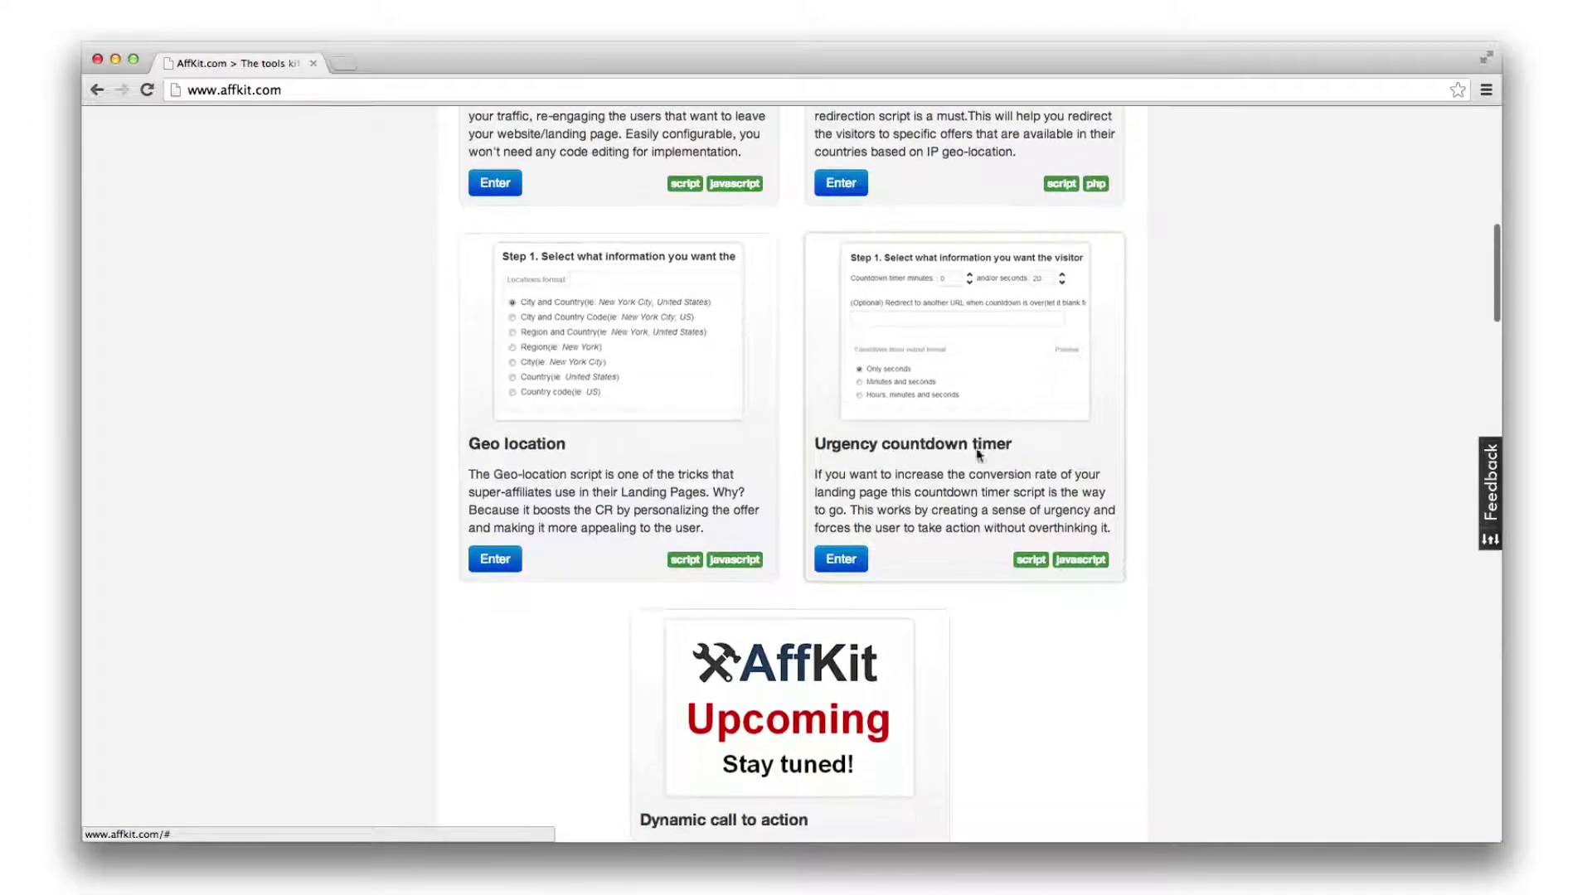
scroll(990, 374, "down", 5)
scroll(995, 373, "down", 5)
scroll(839, 534, "down", 8)
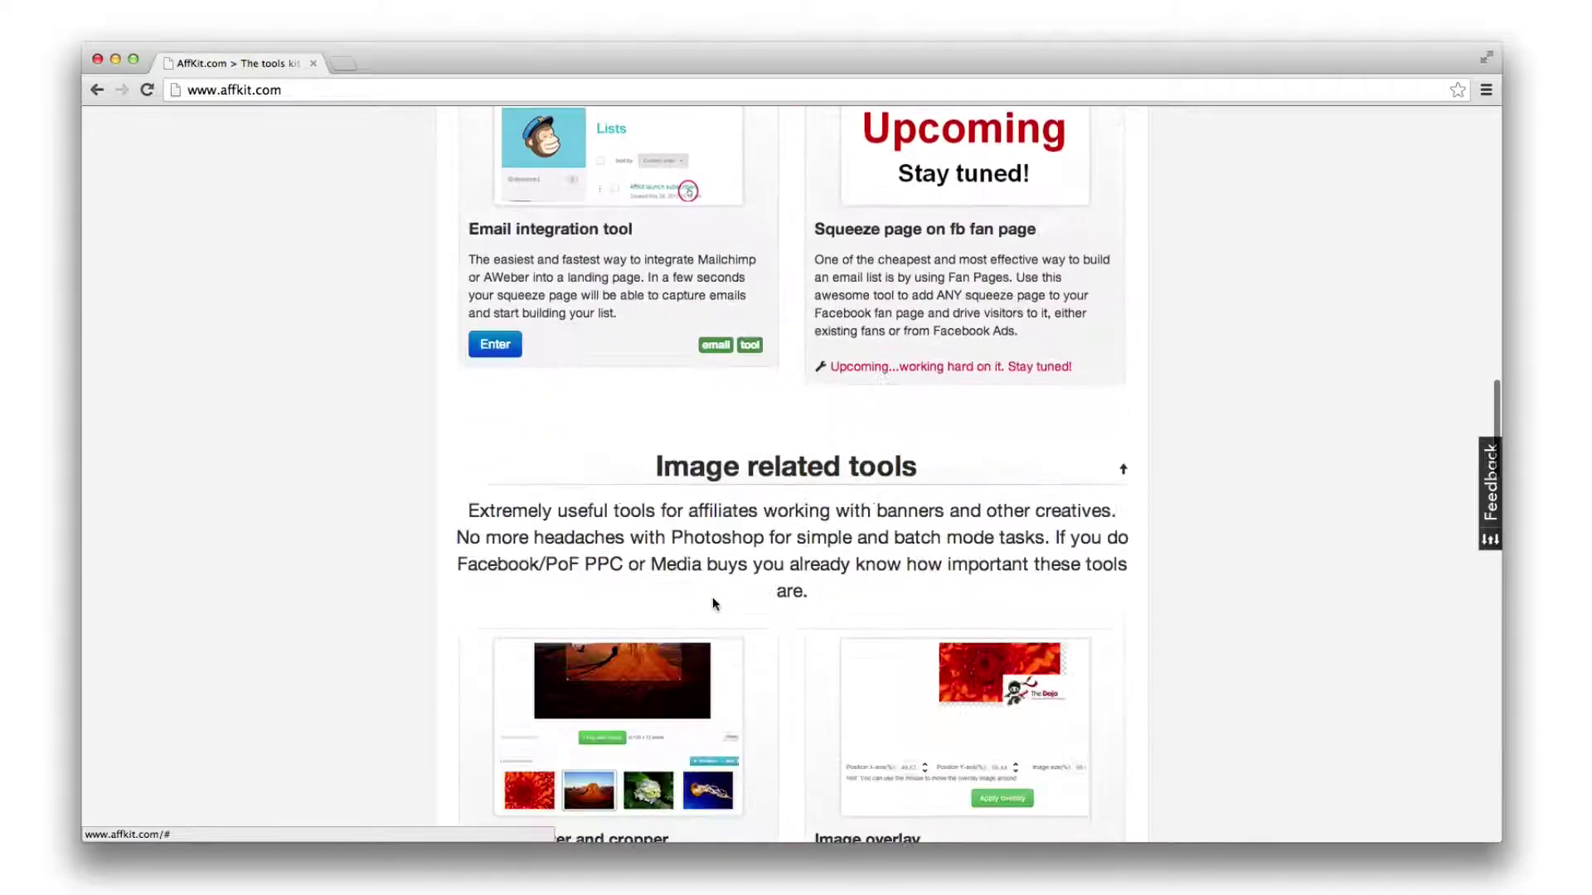
scroll(711, 605, "down", 2)
scroll(713, 602, "down", 2)
scroll(486, 630, "down", 8)
scroll(488, 631, "down", 9)
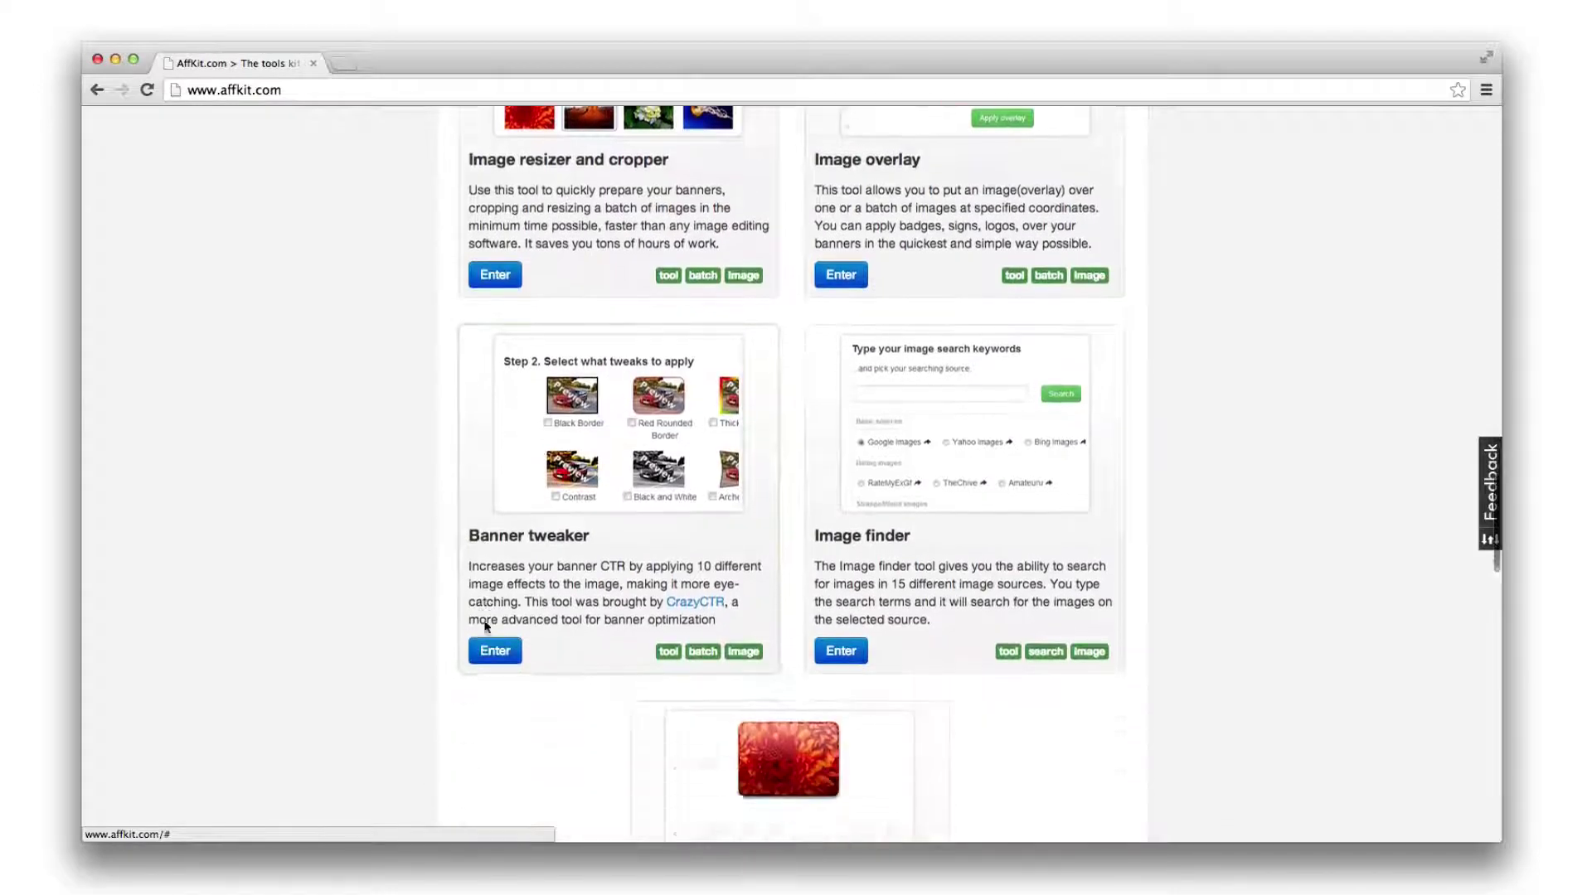
scroll(486, 629, "down", 2)
scroll(728, 556, "down", 3)
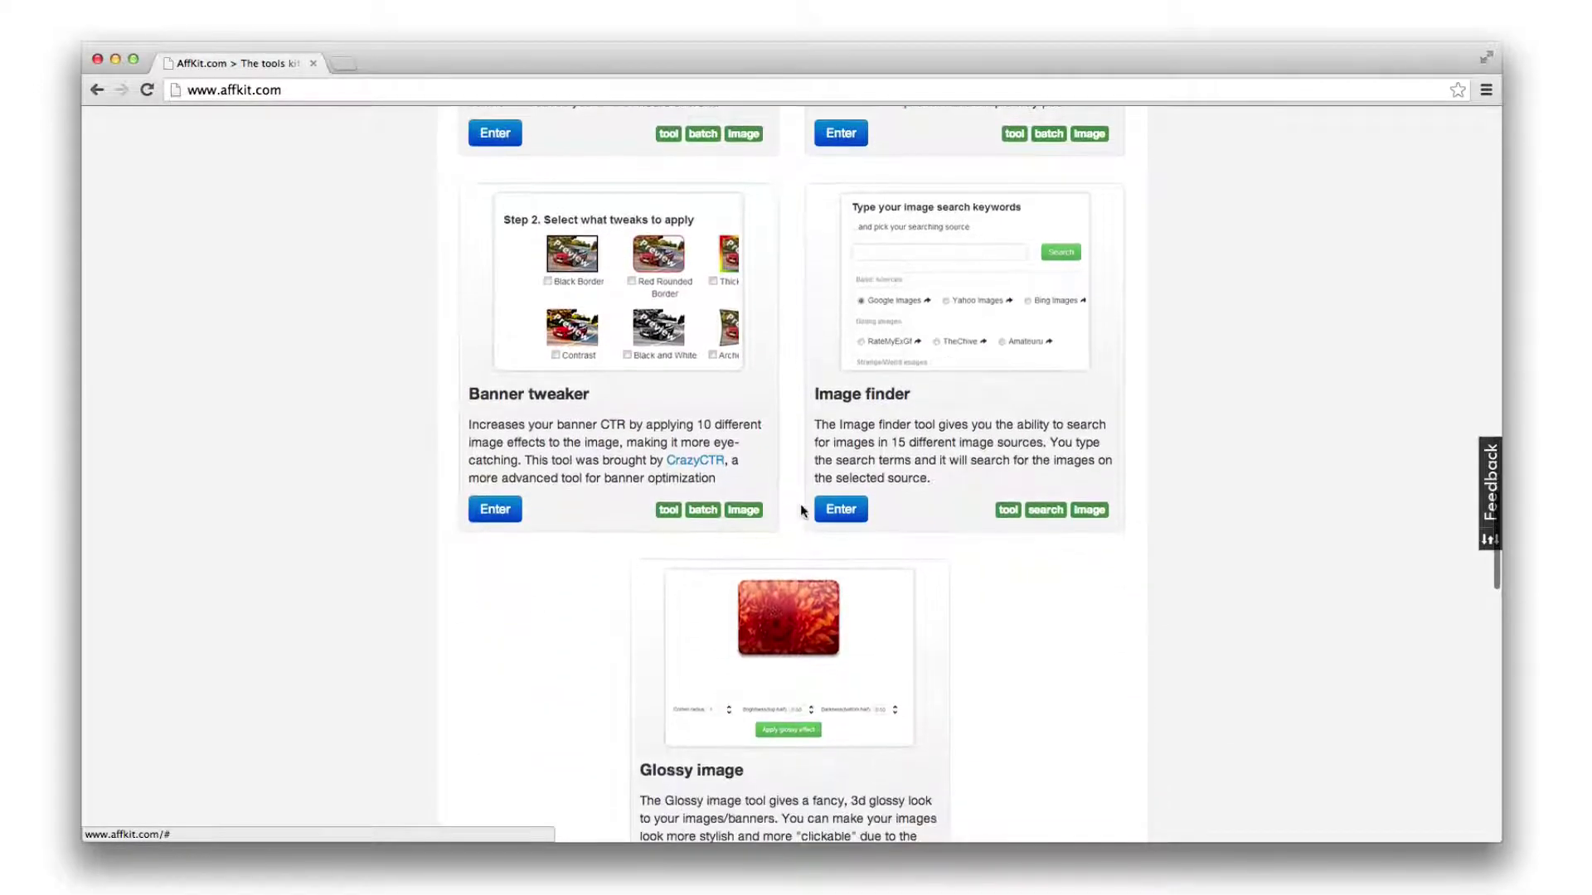
scroll(799, 503, "down", 1)
scroll(802, 507, "down", 5)
scroll(569, 586, "down", 1)
scroll(564, 582, "down", 3)
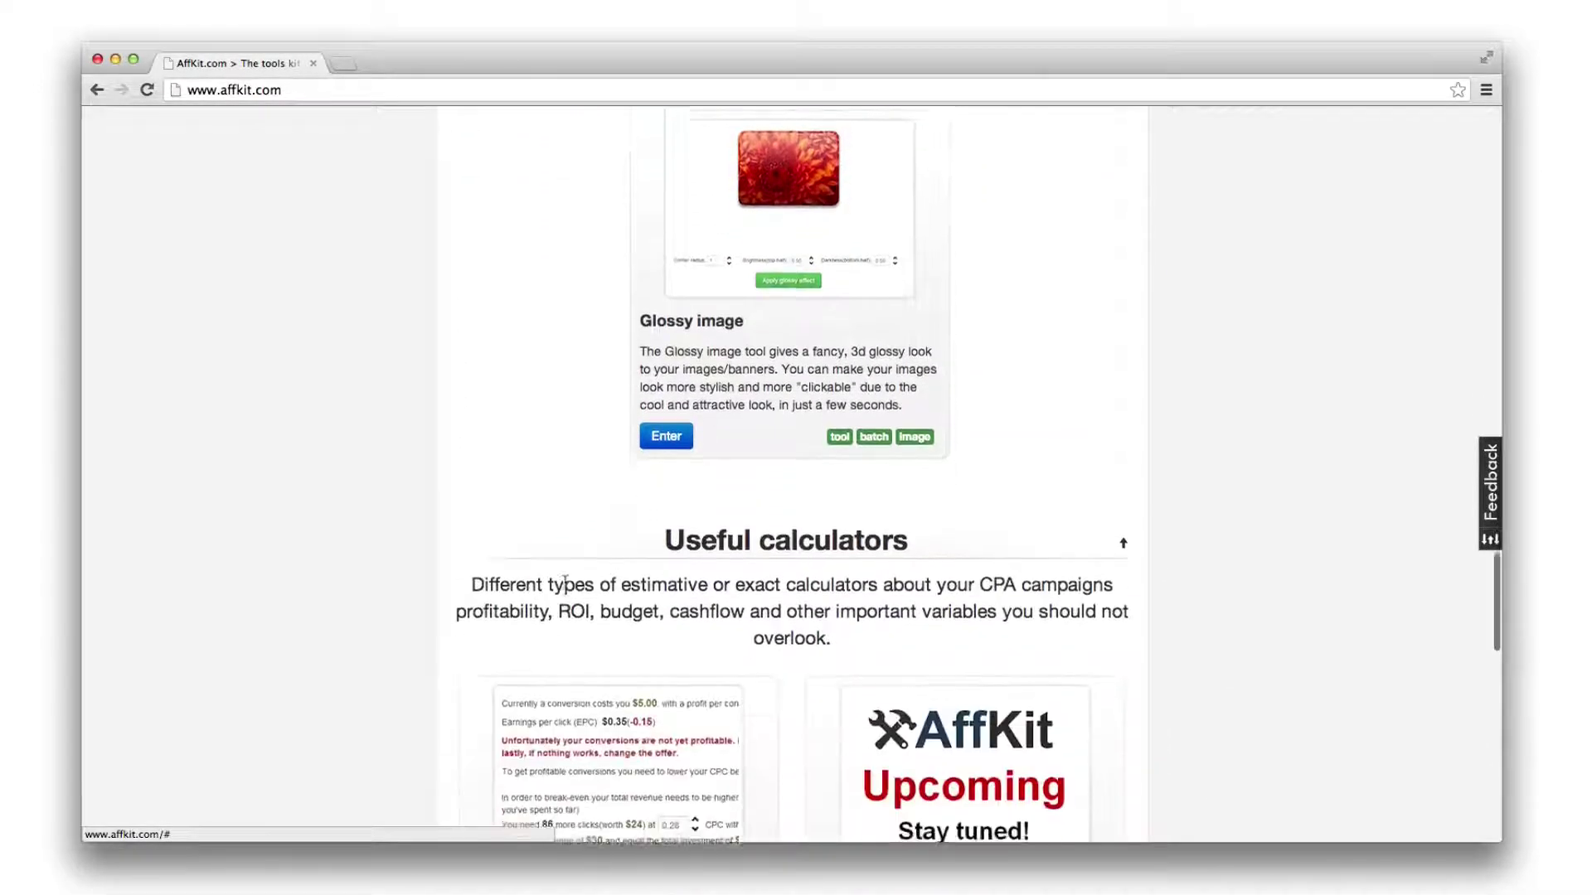
scroll(563, 581, "down", 4)
scroll(563, 581, "down", 2)
scroll(455, 611, "down", 5)
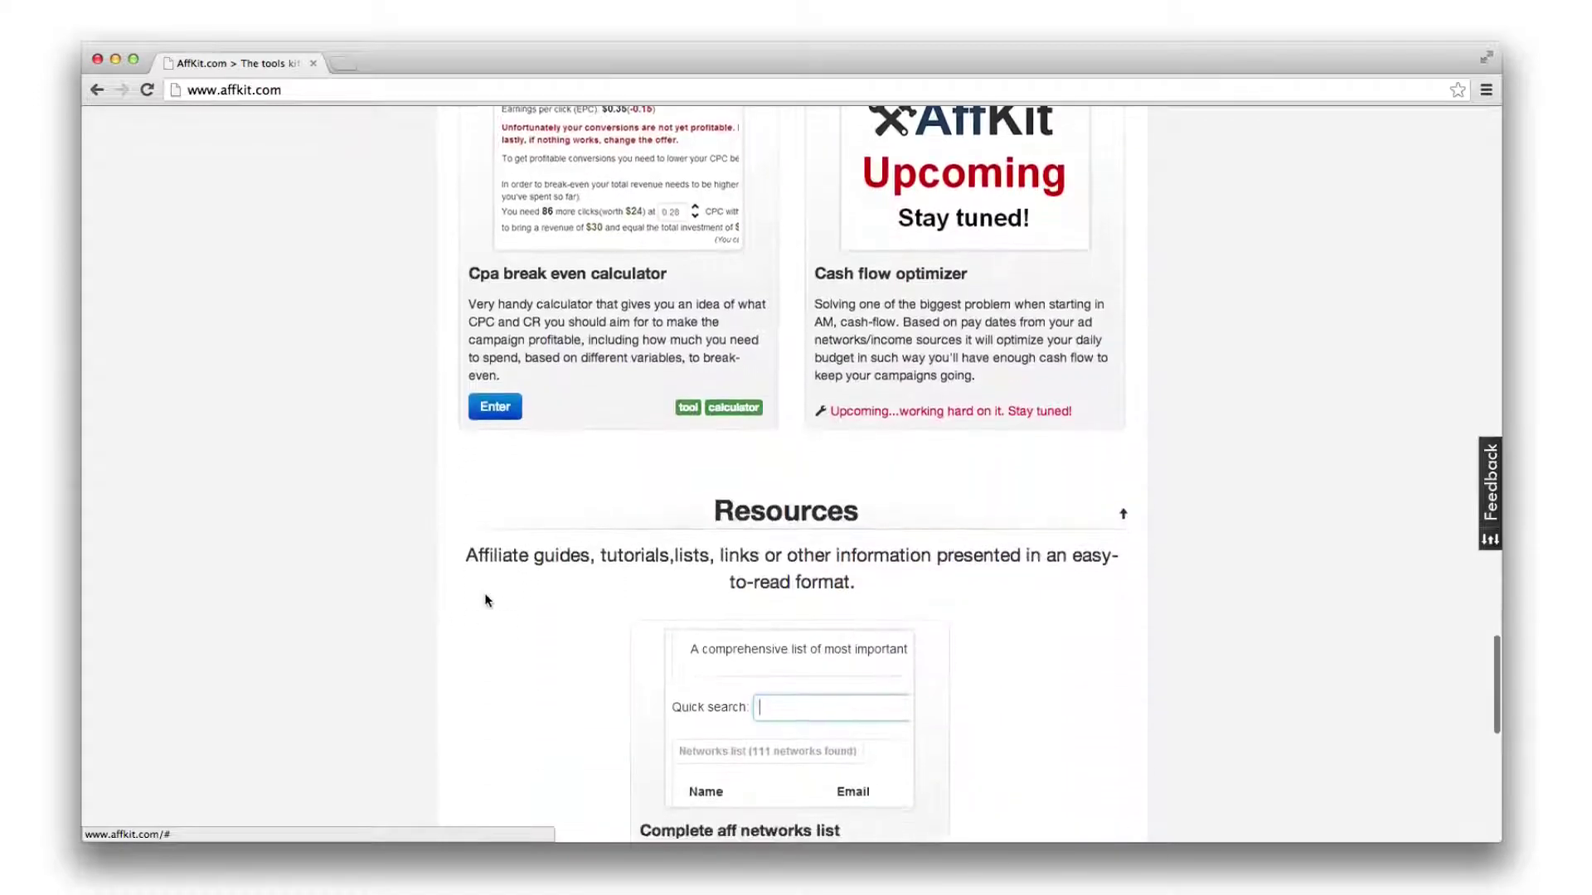
scroll(485, 601, "down", 5)
scroll(485, 601, "down", 2)
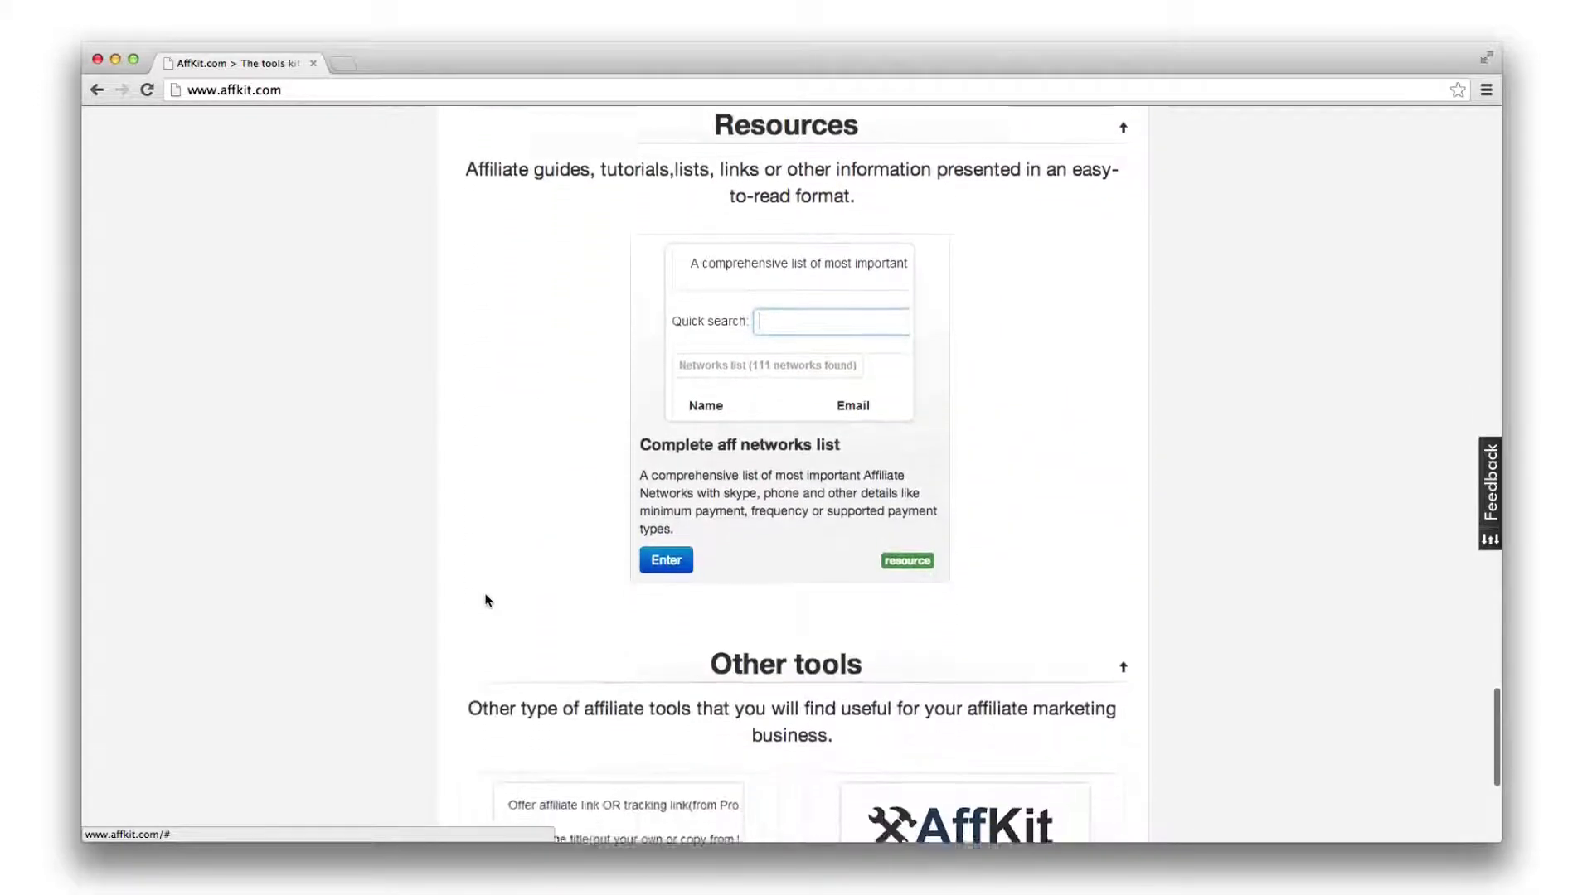
scroll(485, 601, "down", 2)
scroll(486, 597, "down", 5)
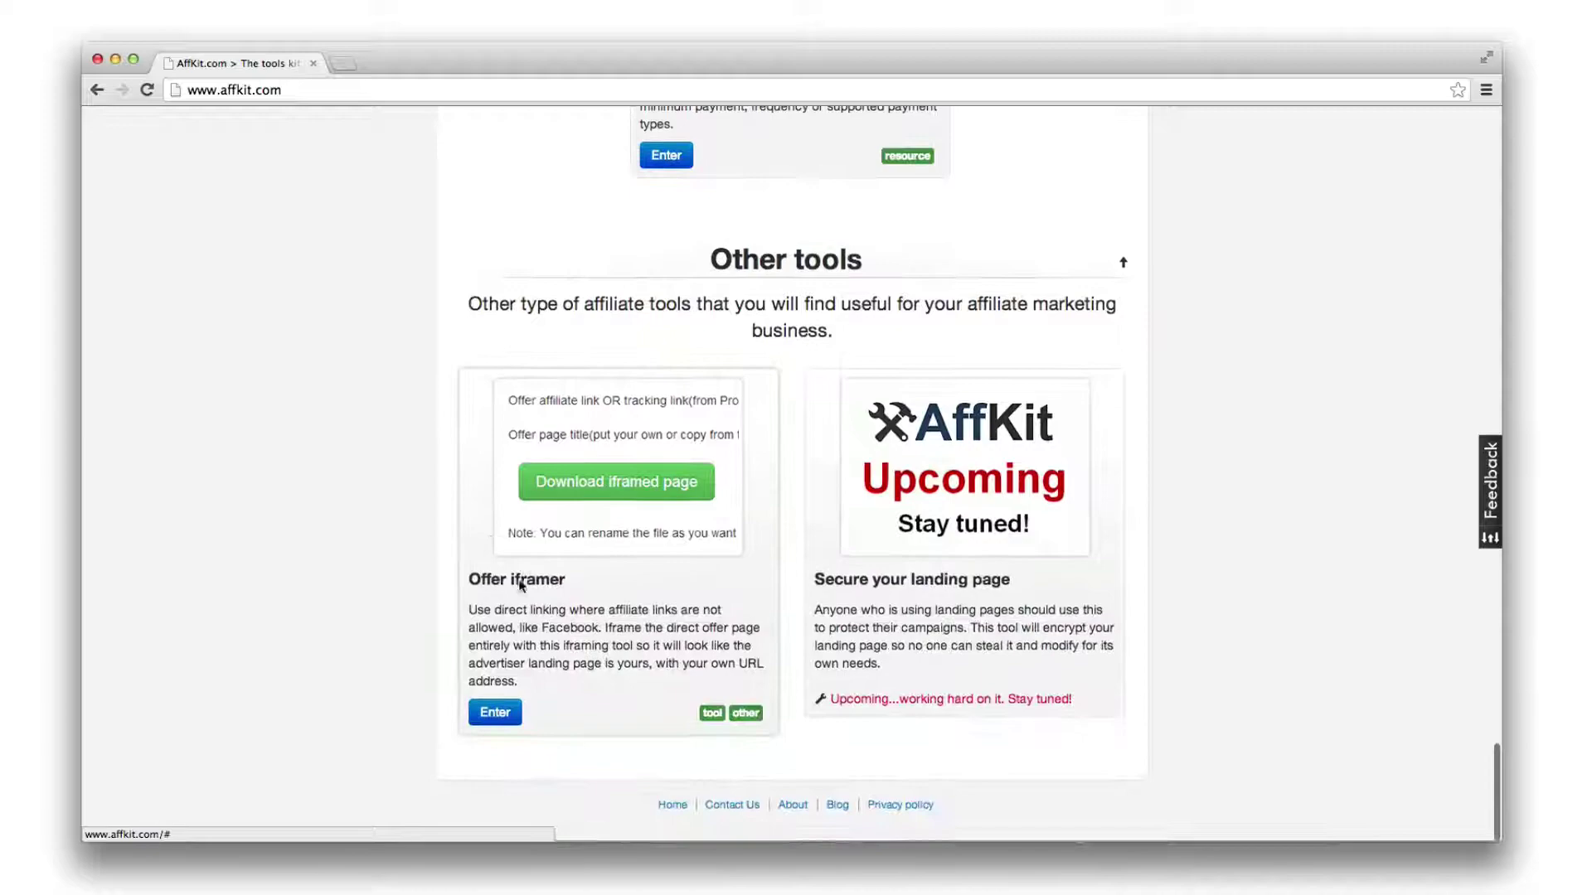
scroll(520, 585, "up", 3)
scroll(632, 560, "up", 10)
scroll(634, 561, "up", 3)
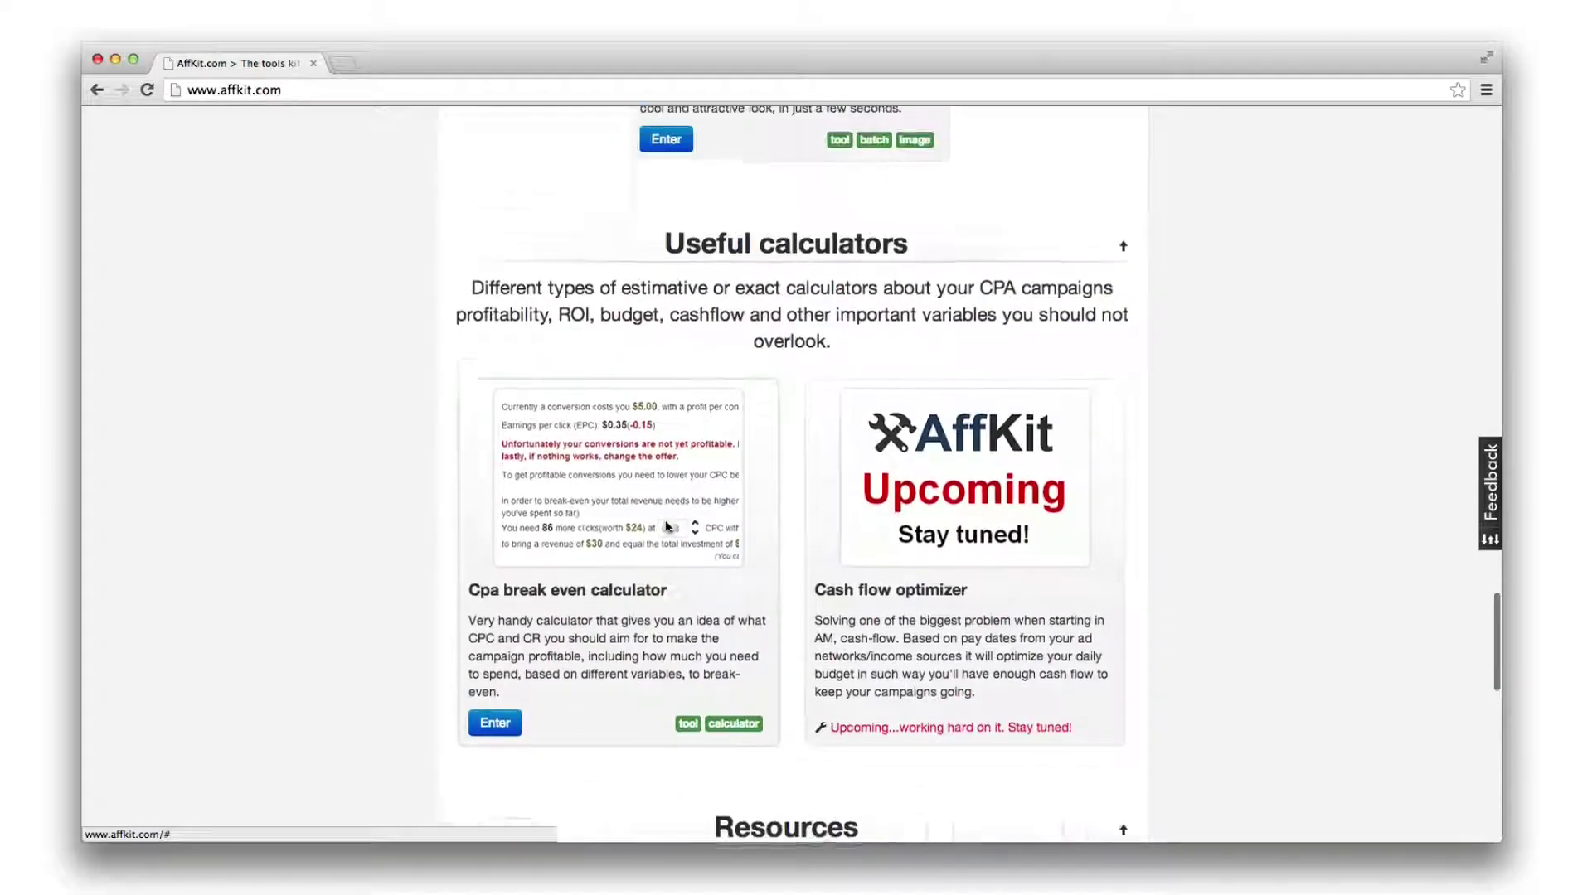
scroll(667, 527, "up", 4)
scroll(667, 527, "up", 4)
scroll(667, 527, "up", 2)
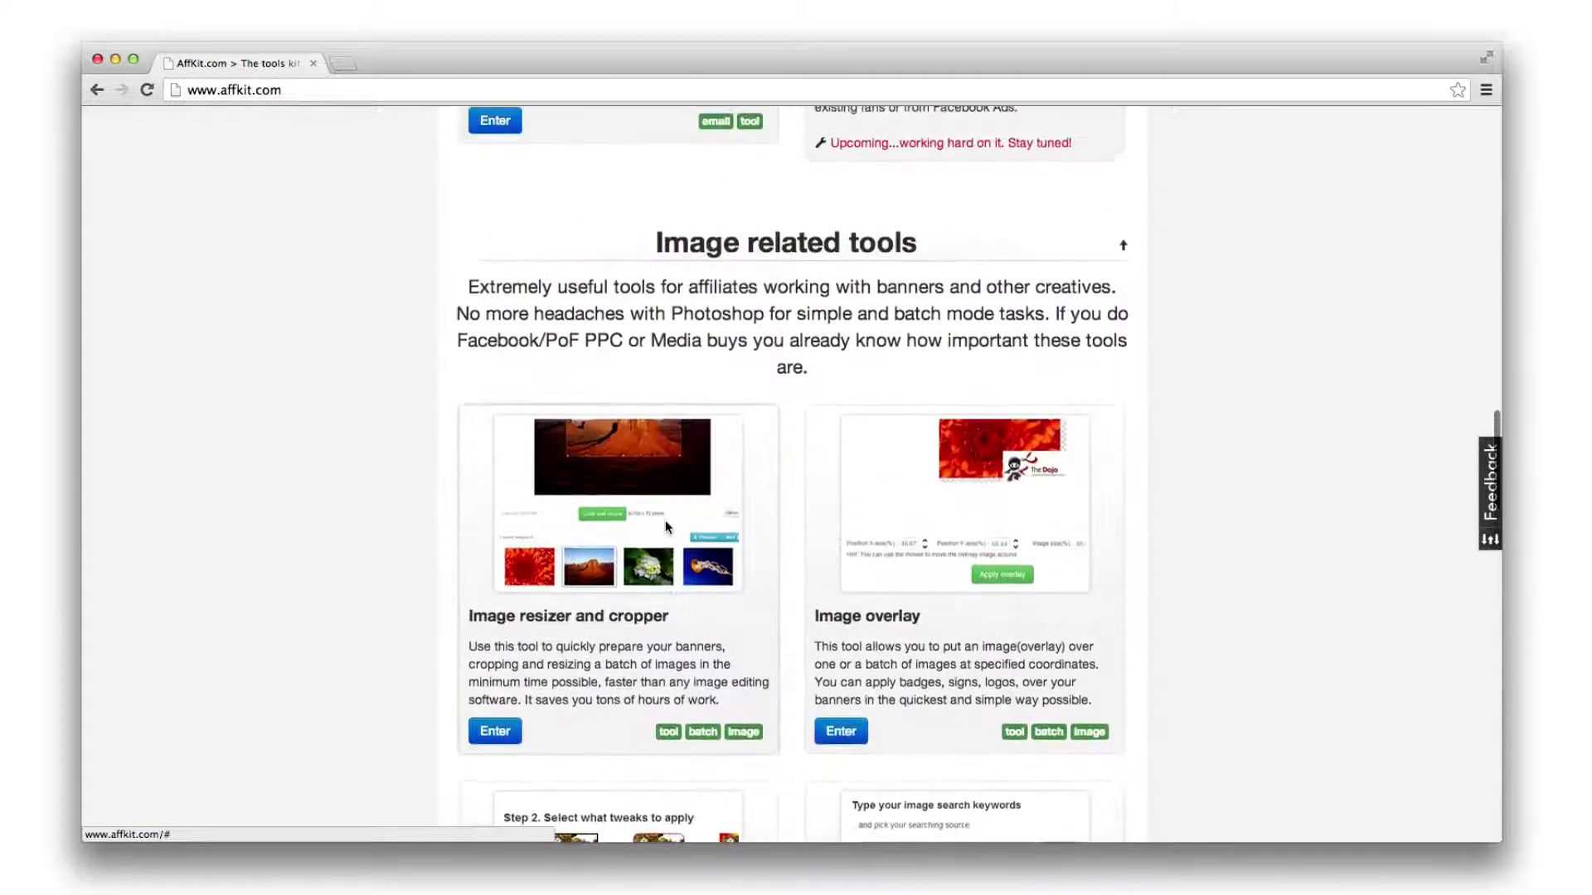
scroll(387, 556, "down", 4)
scroll(426, 636, "down", 2)
scroll(426, 637, "down", 2)
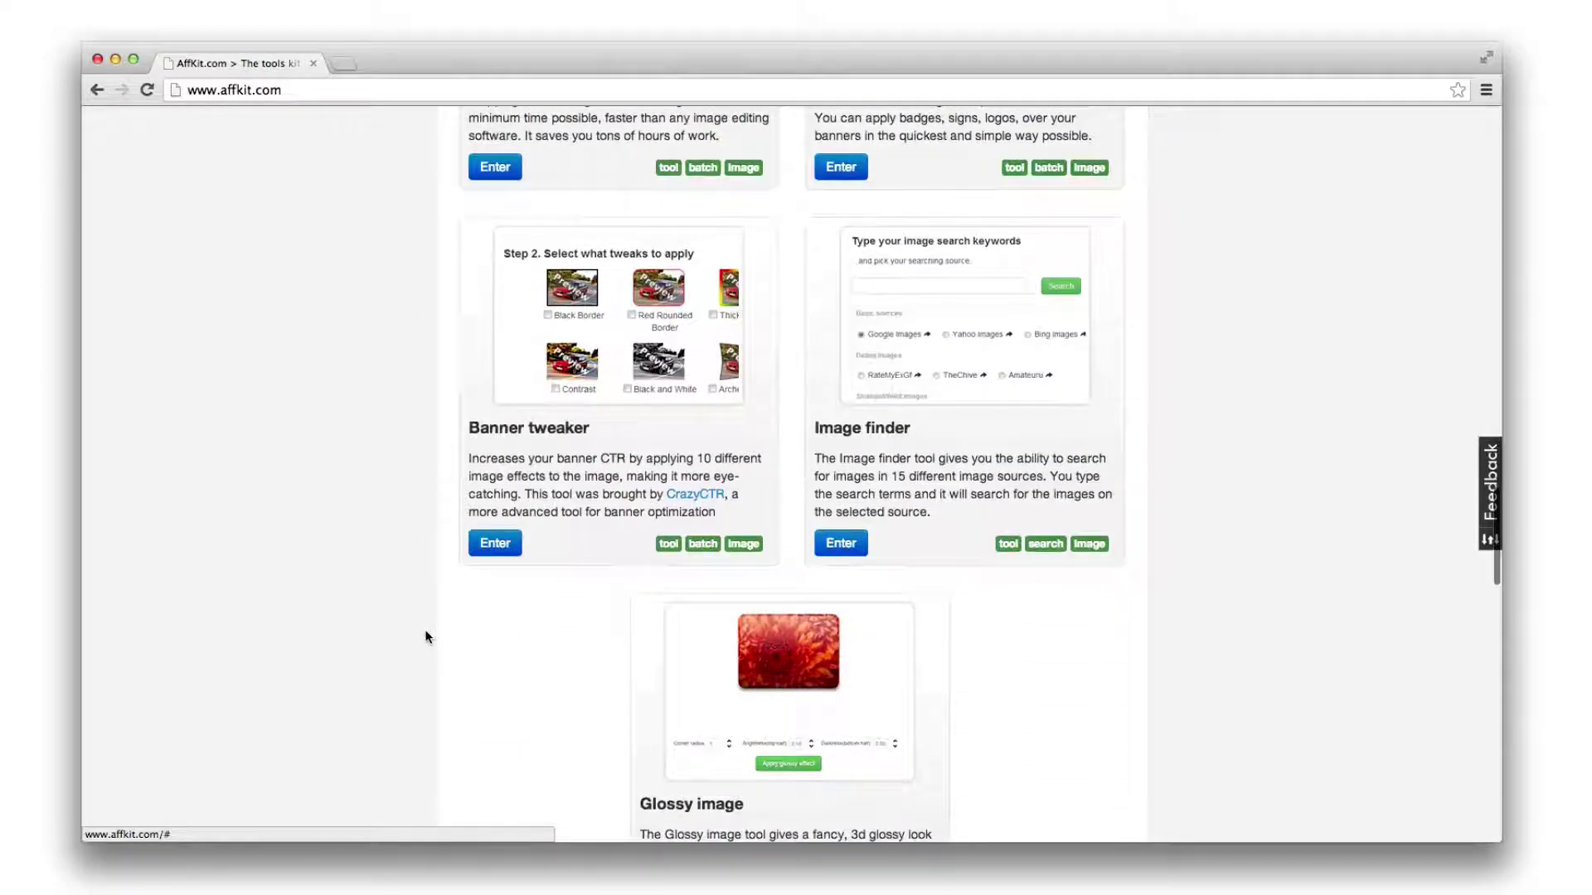
scroll(426, 636, "down", 4)
scroll(503, 608, "down", 3)
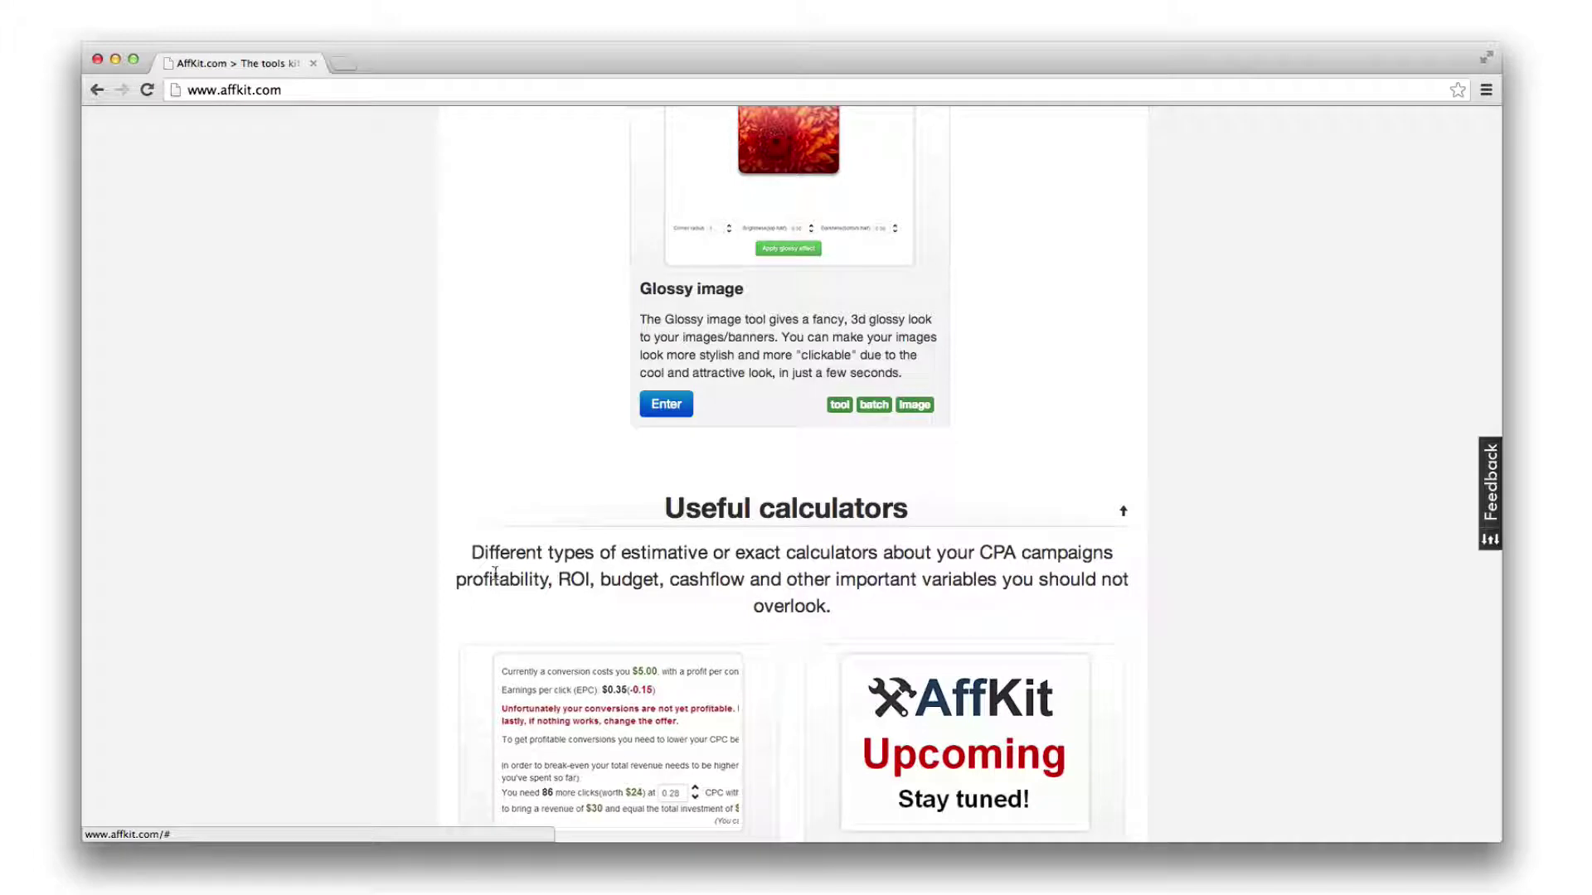
scroll(498, 568, "down", 2)
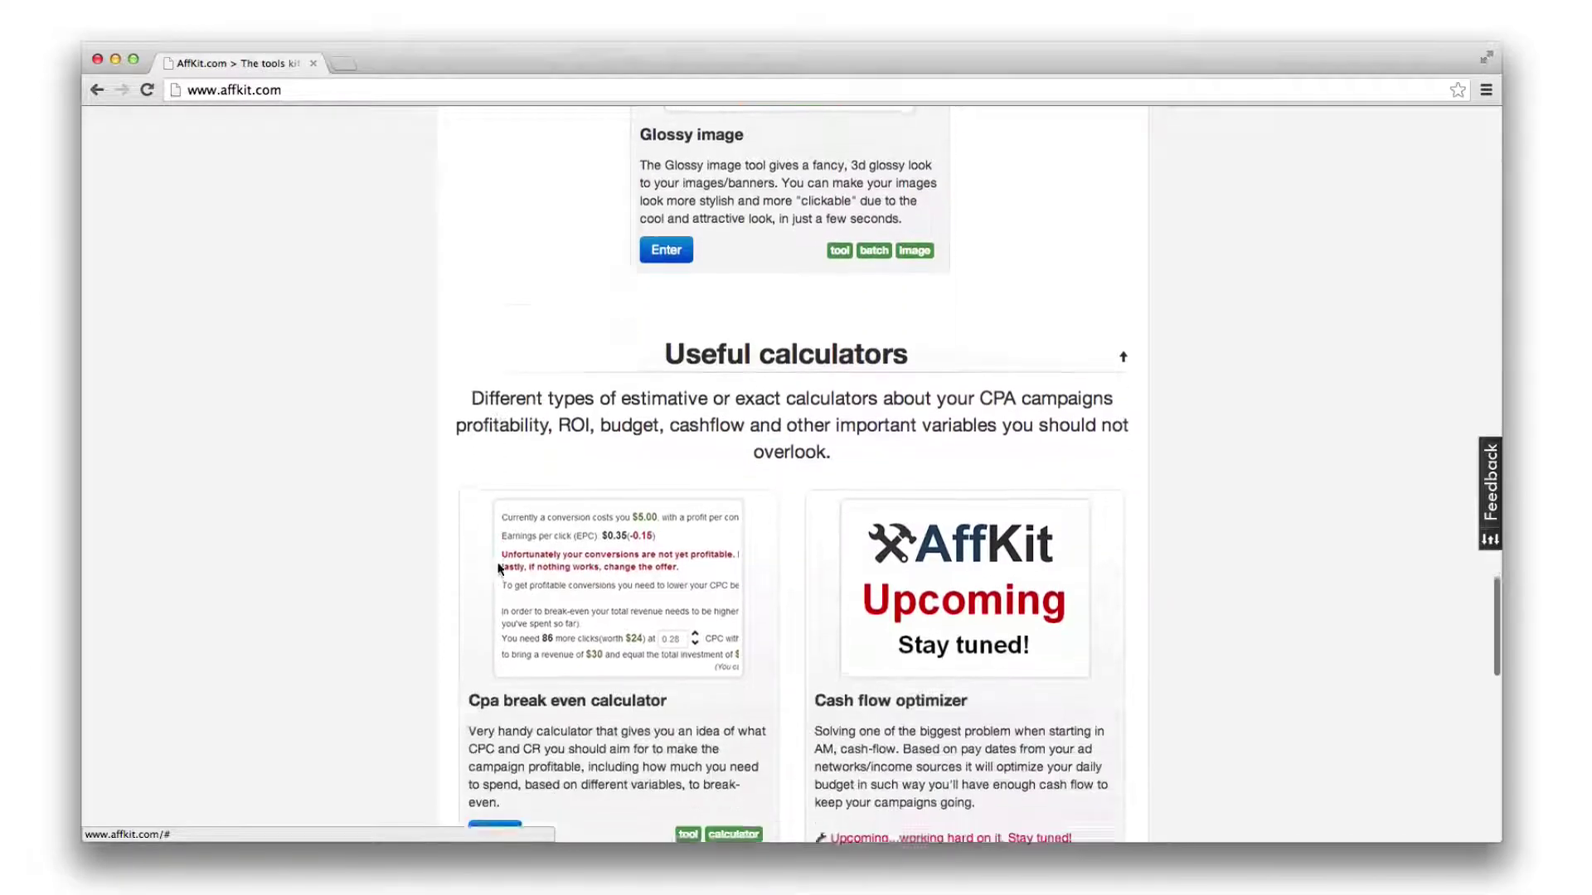
scroll(491, 582, "down", 1)
scroll(495, 590, "down", 2)
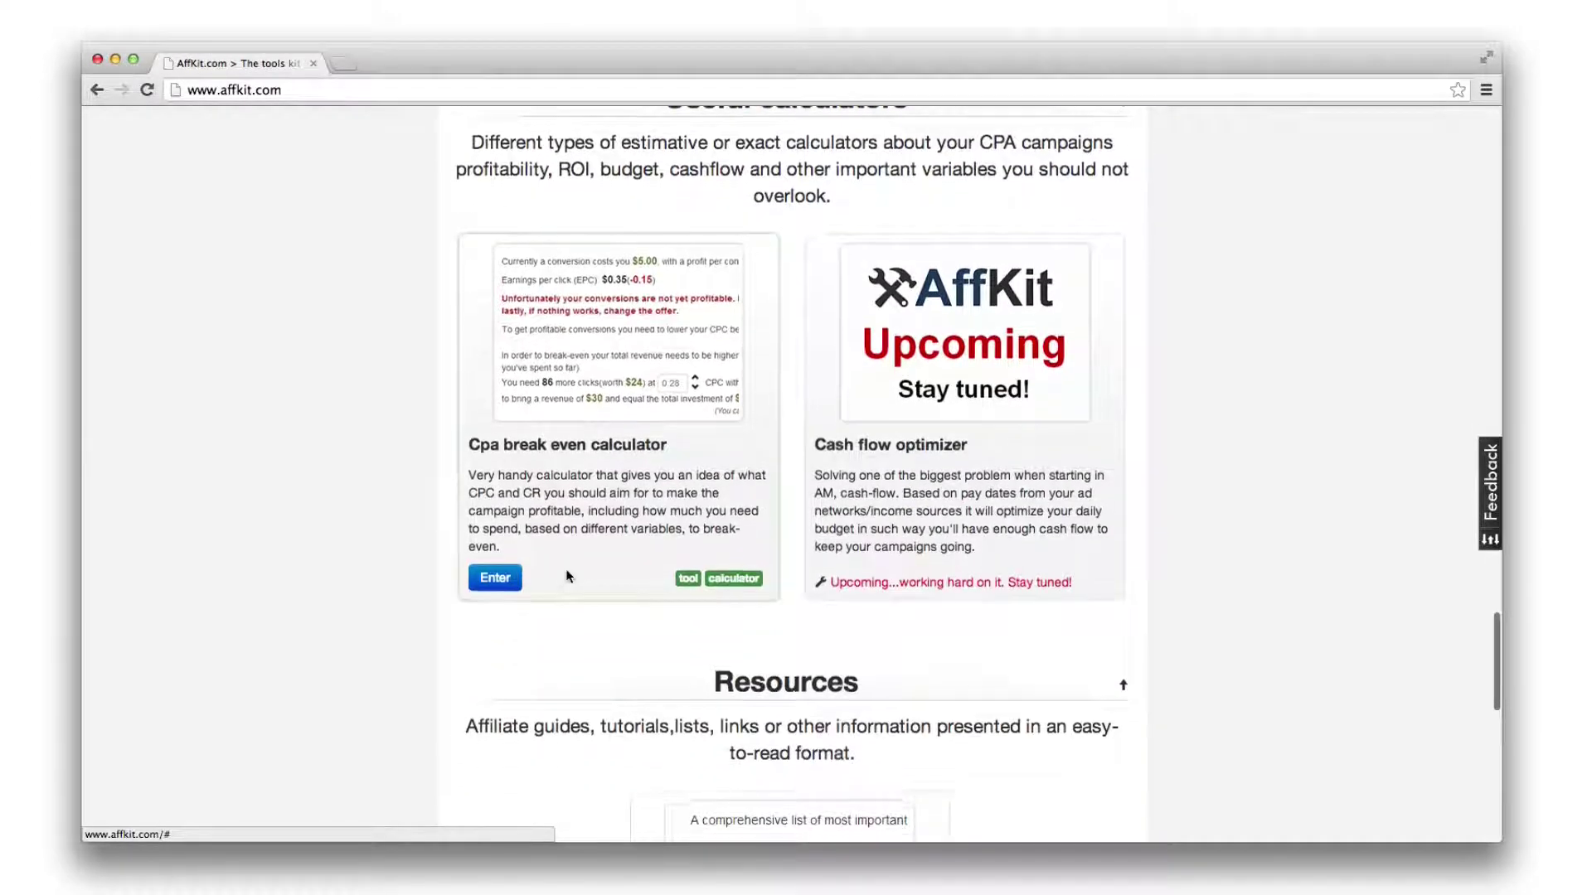
scroll(568, 572, "down", 2)
scroll(598, 547, "down", 2)
scroll(605, 536, "down", 3)
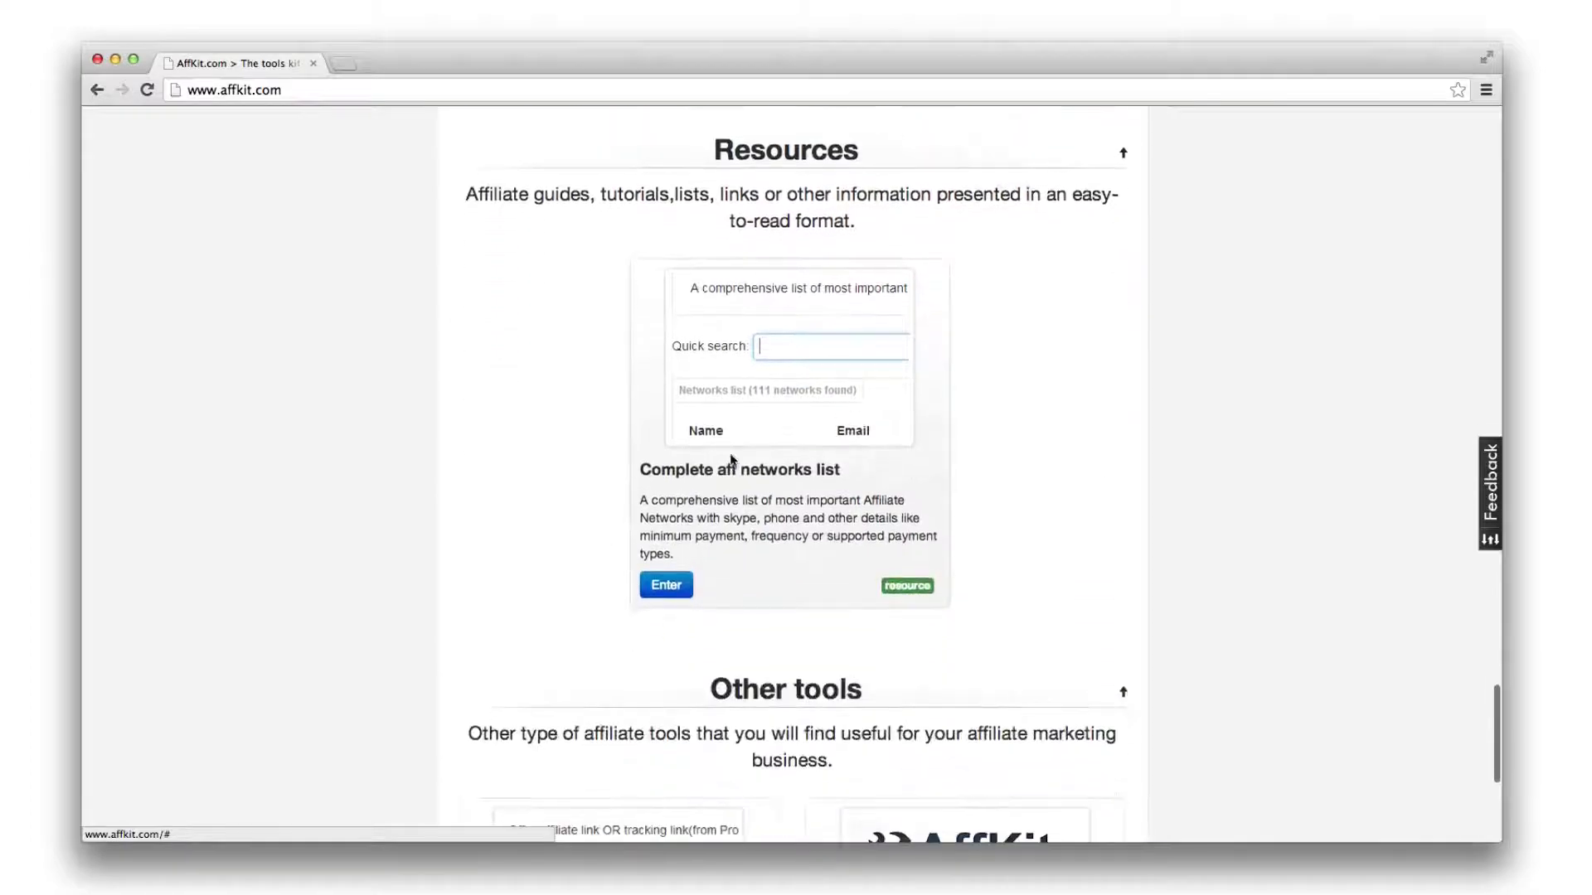
scroll(686, 515, "down", 3)
scroll(693, 512, "down", 2)
scroll(693, 506, "up", 5)
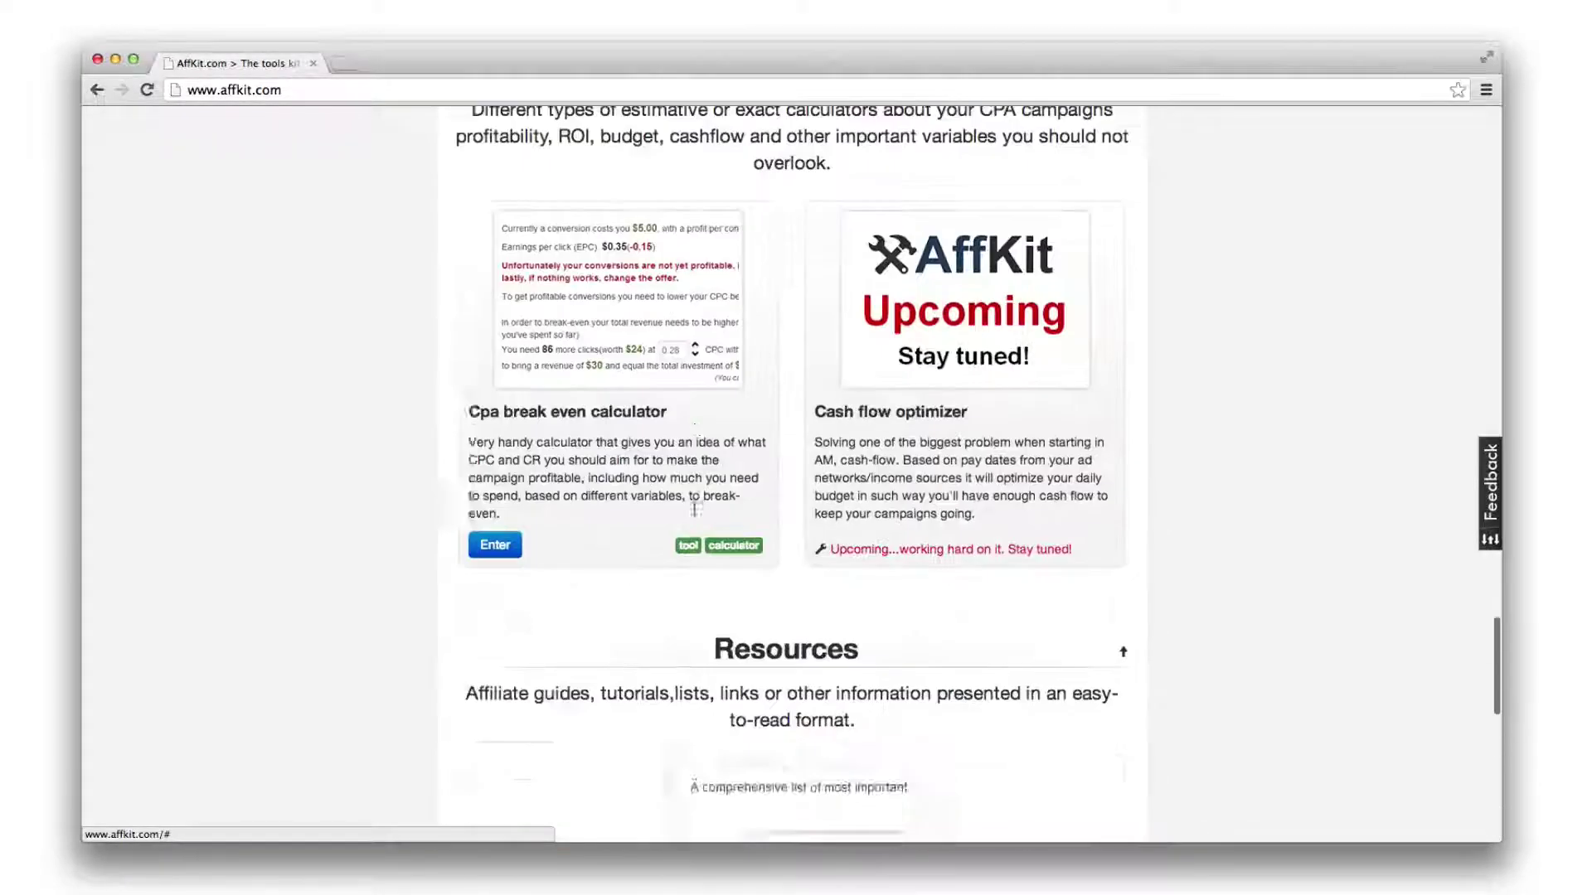
scroll(693, 511, "up", 4)
scroll(693, 514, "up", 1)
scroll(796, 473, "up", 3)
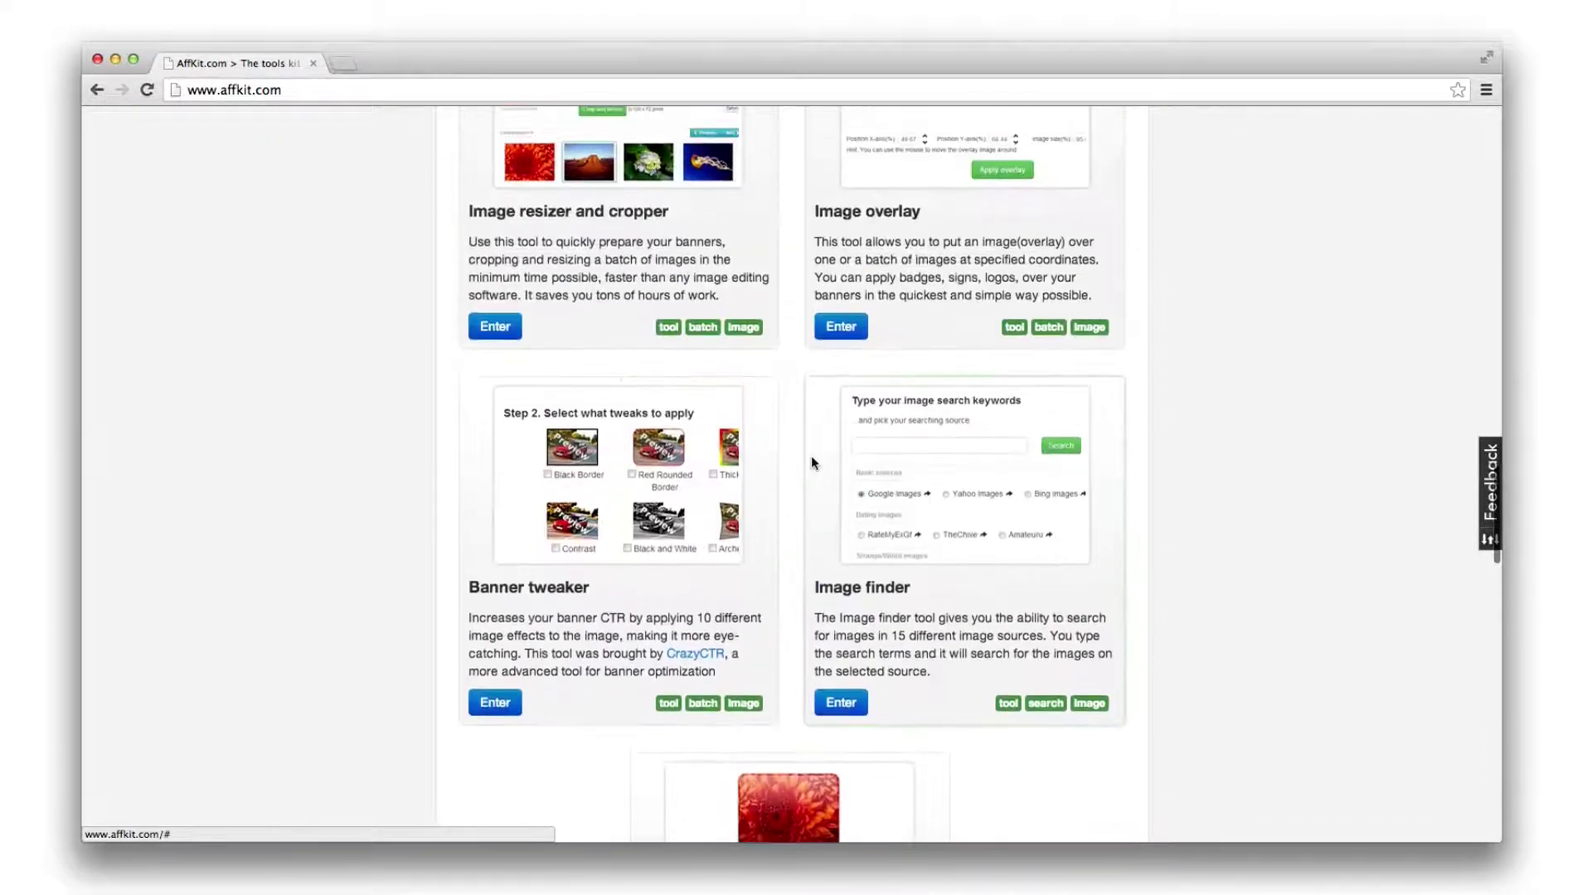
scroll(811, 455, "up", 4)
scroll(768, 455, "up", 4)
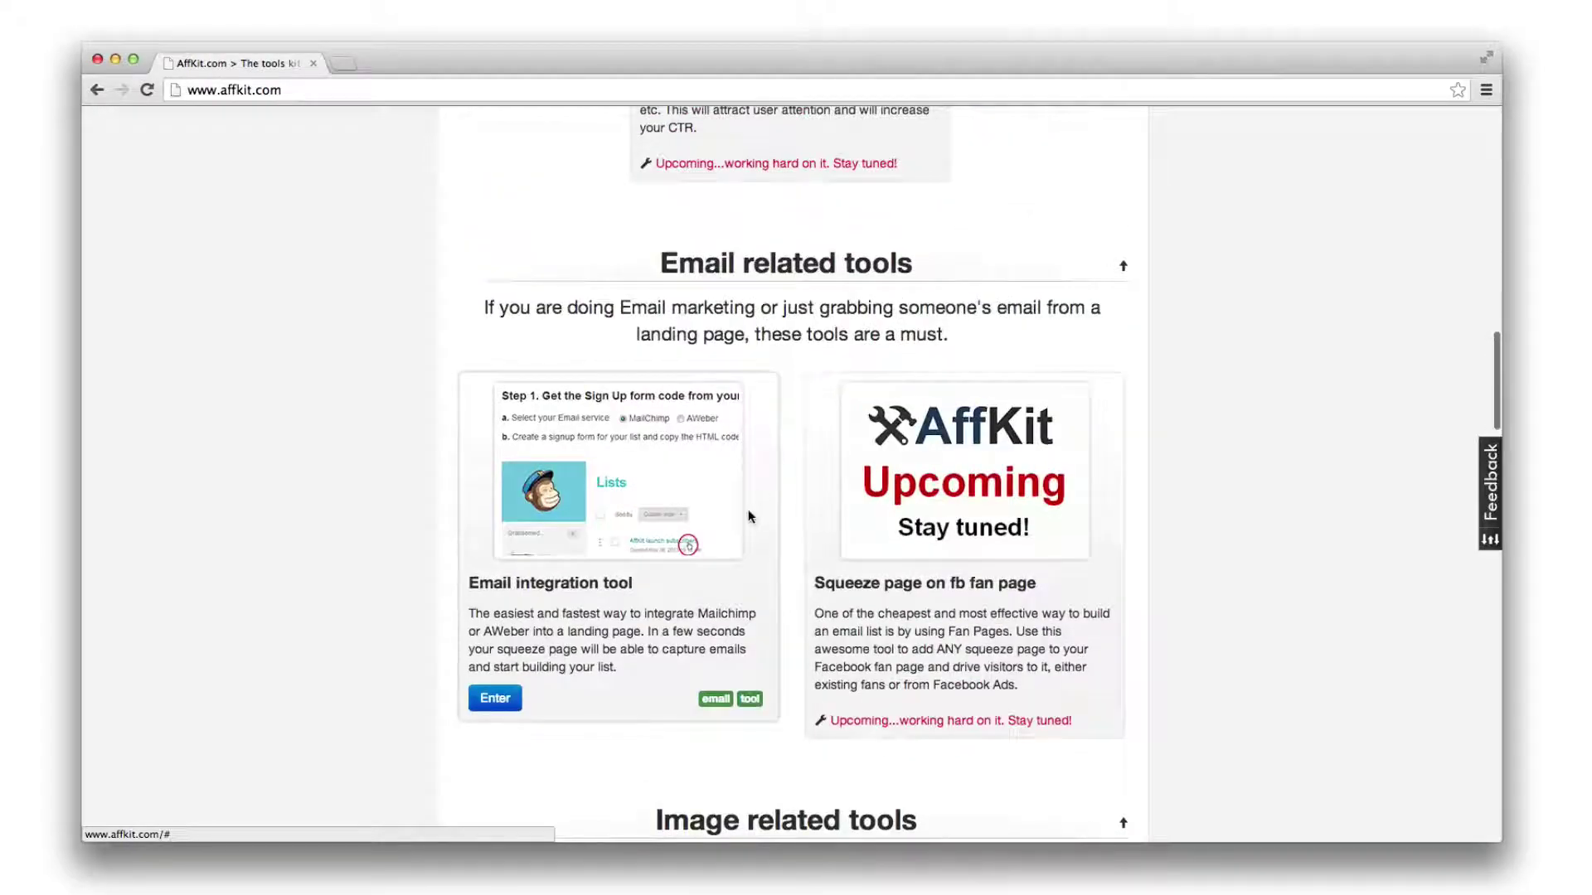
scroll(747, 509, "up", 3)
scroll(804, 450, "up", 2)
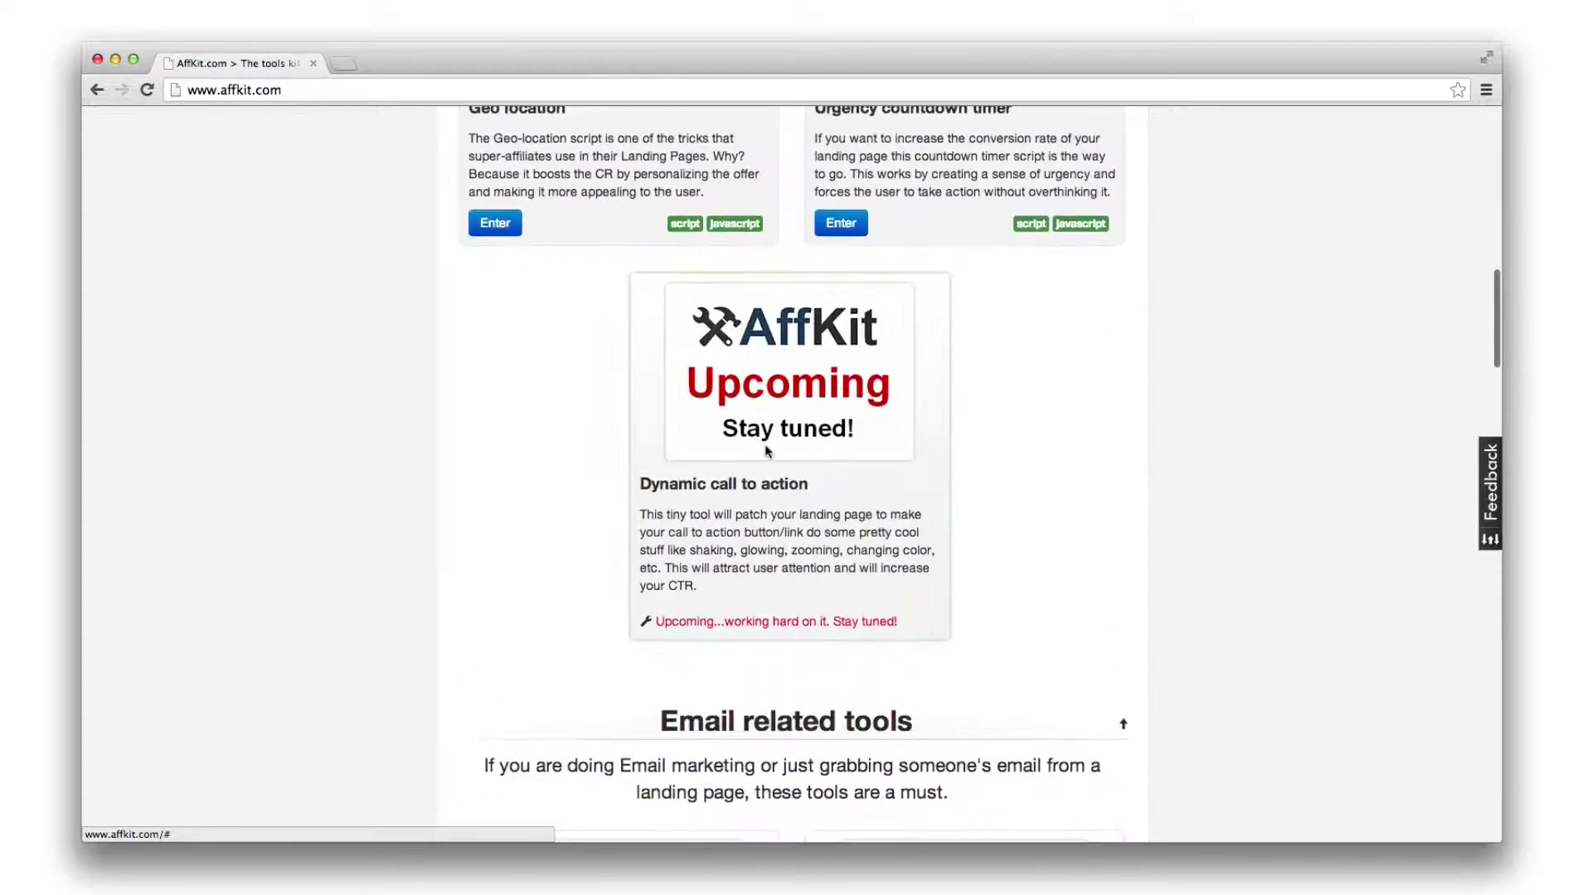
scroll(766, 445, "up", 3)
scroll(676, 487, "up", 2)
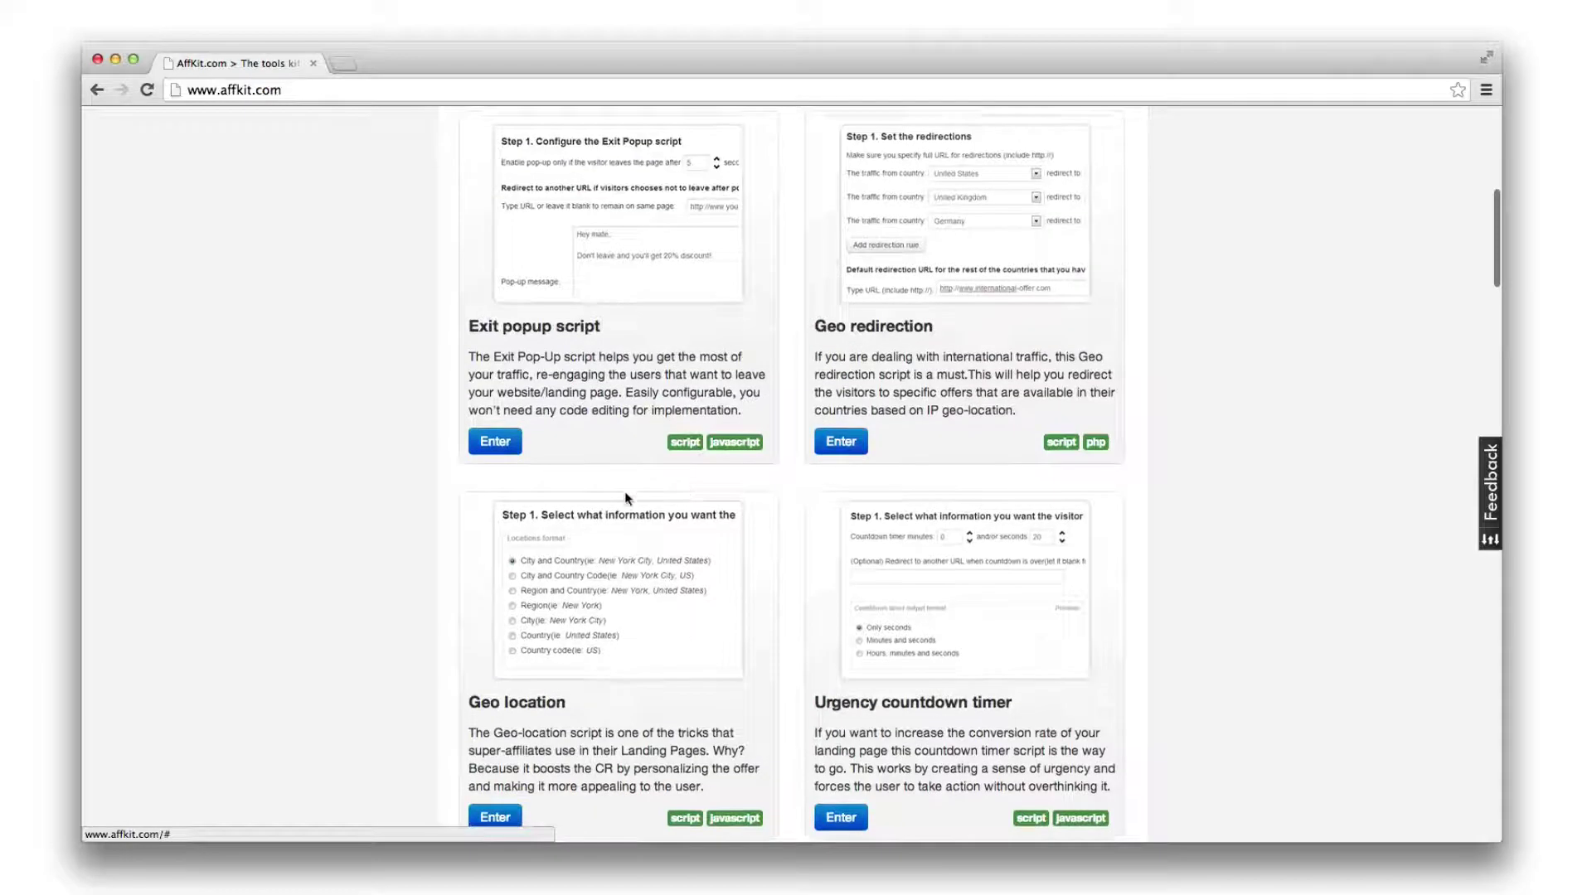
scroll(618, 496, "up", 2)
scroll(668, 515, "up", 1)
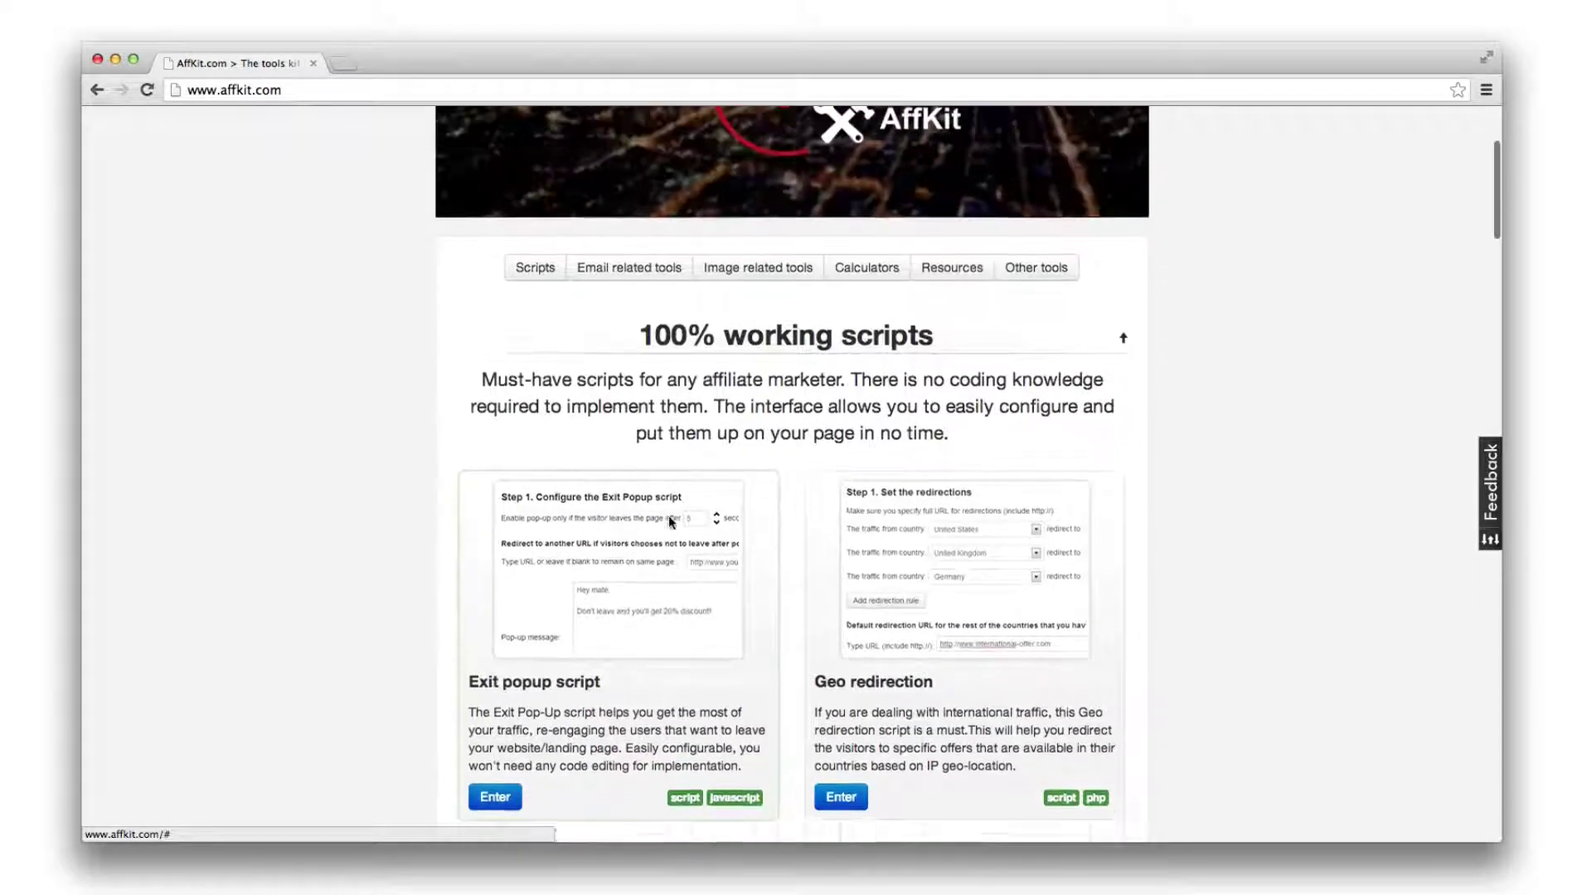
scroll(668, 516, "up", 2)
scroll(558, 565, "up", 1)
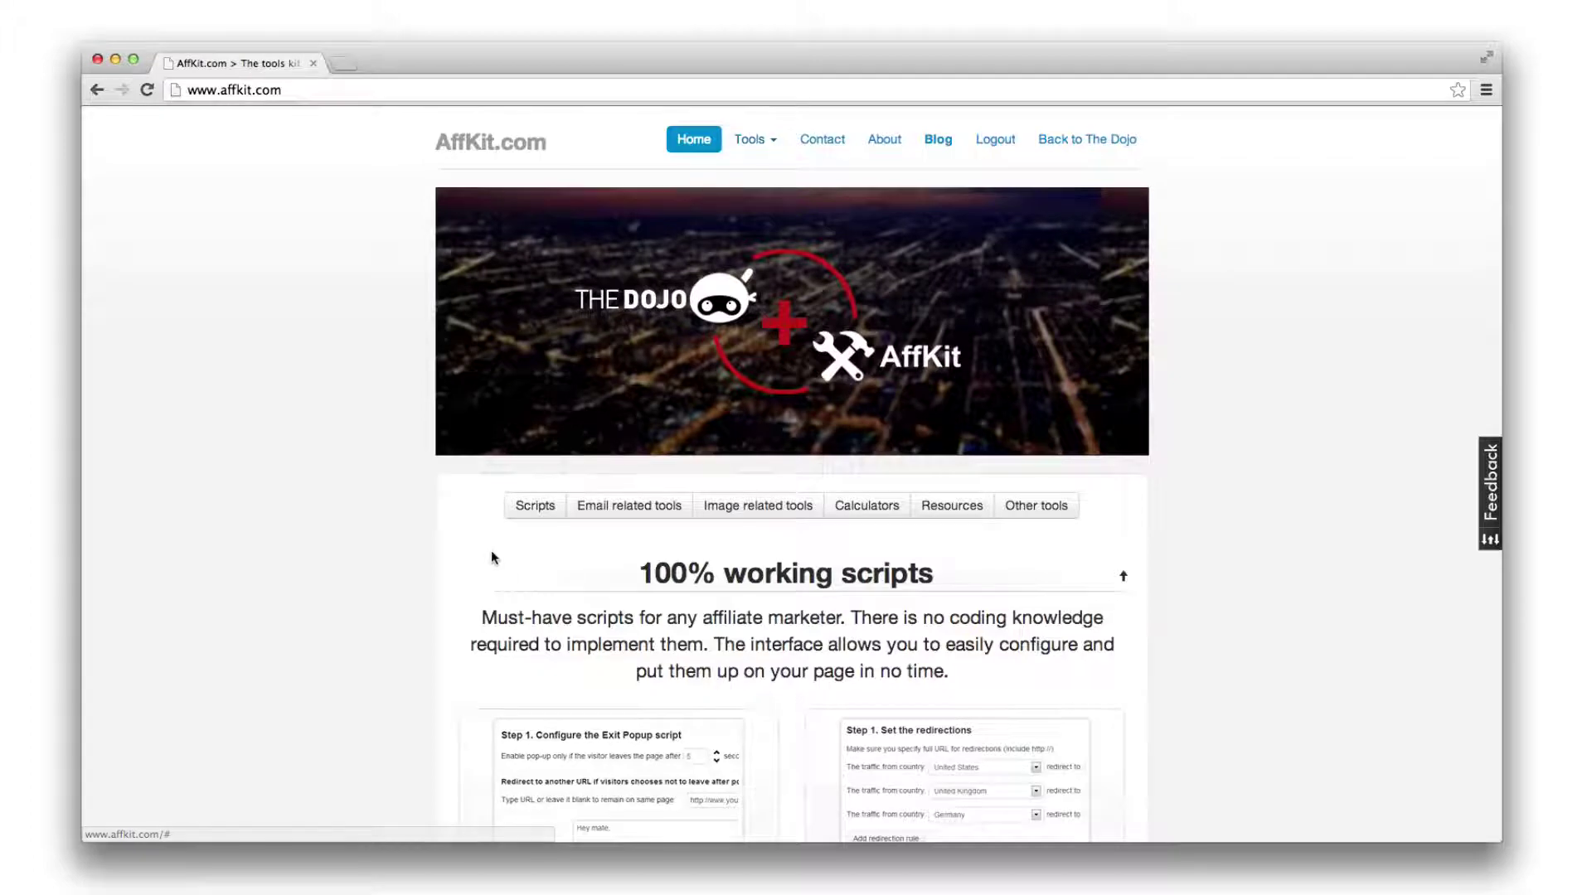
scroll(491, 558, "down", 1)
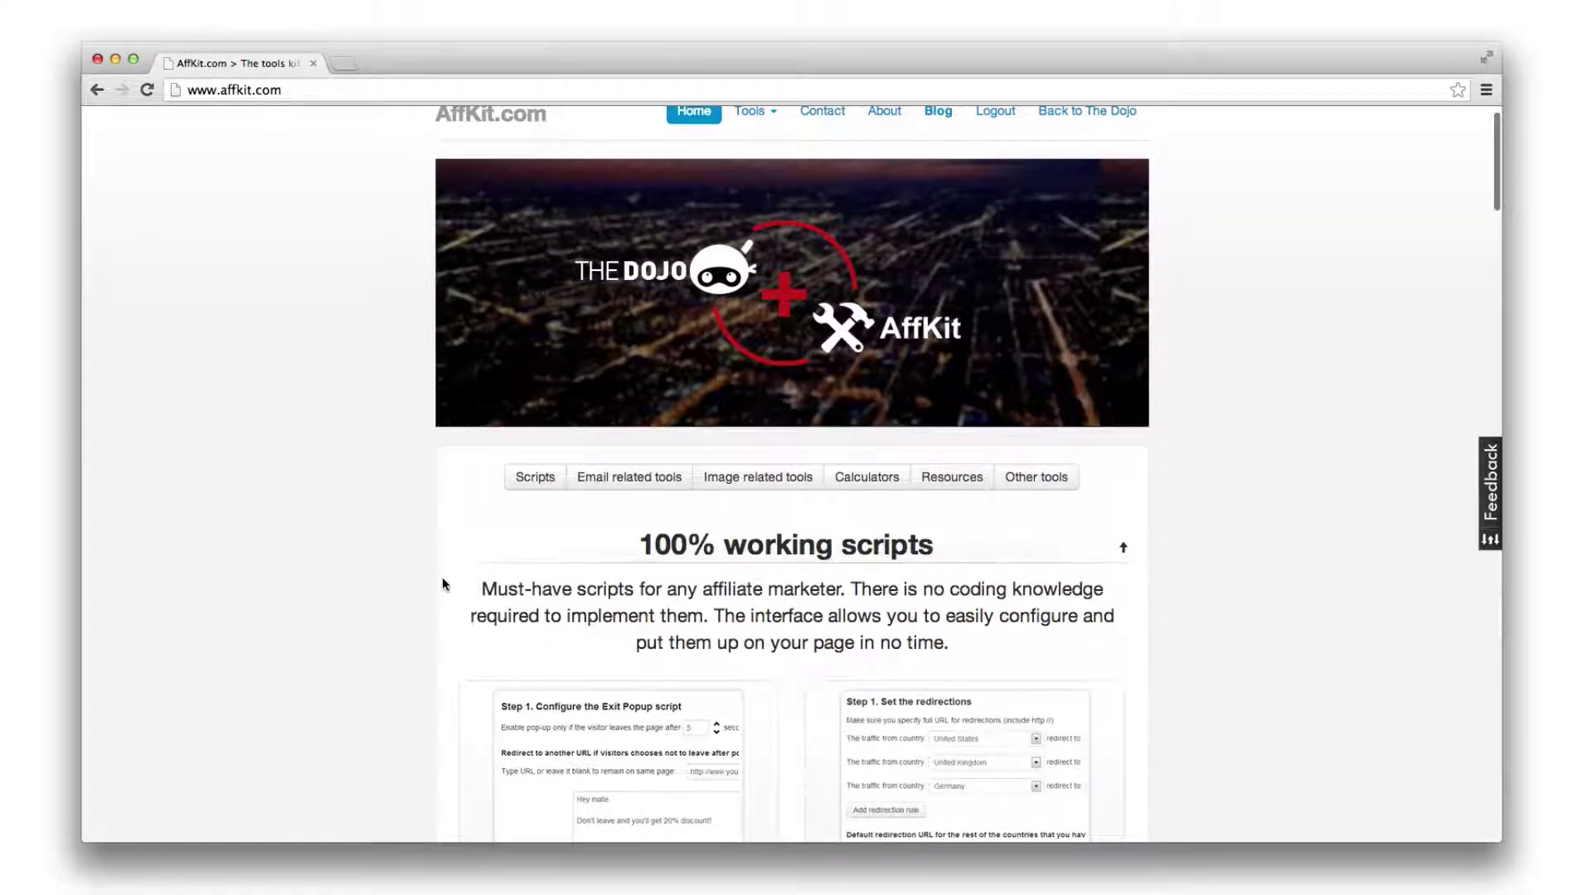
scroll(443, 580, "down", 1)
scroll(442, 584, "up", 1)
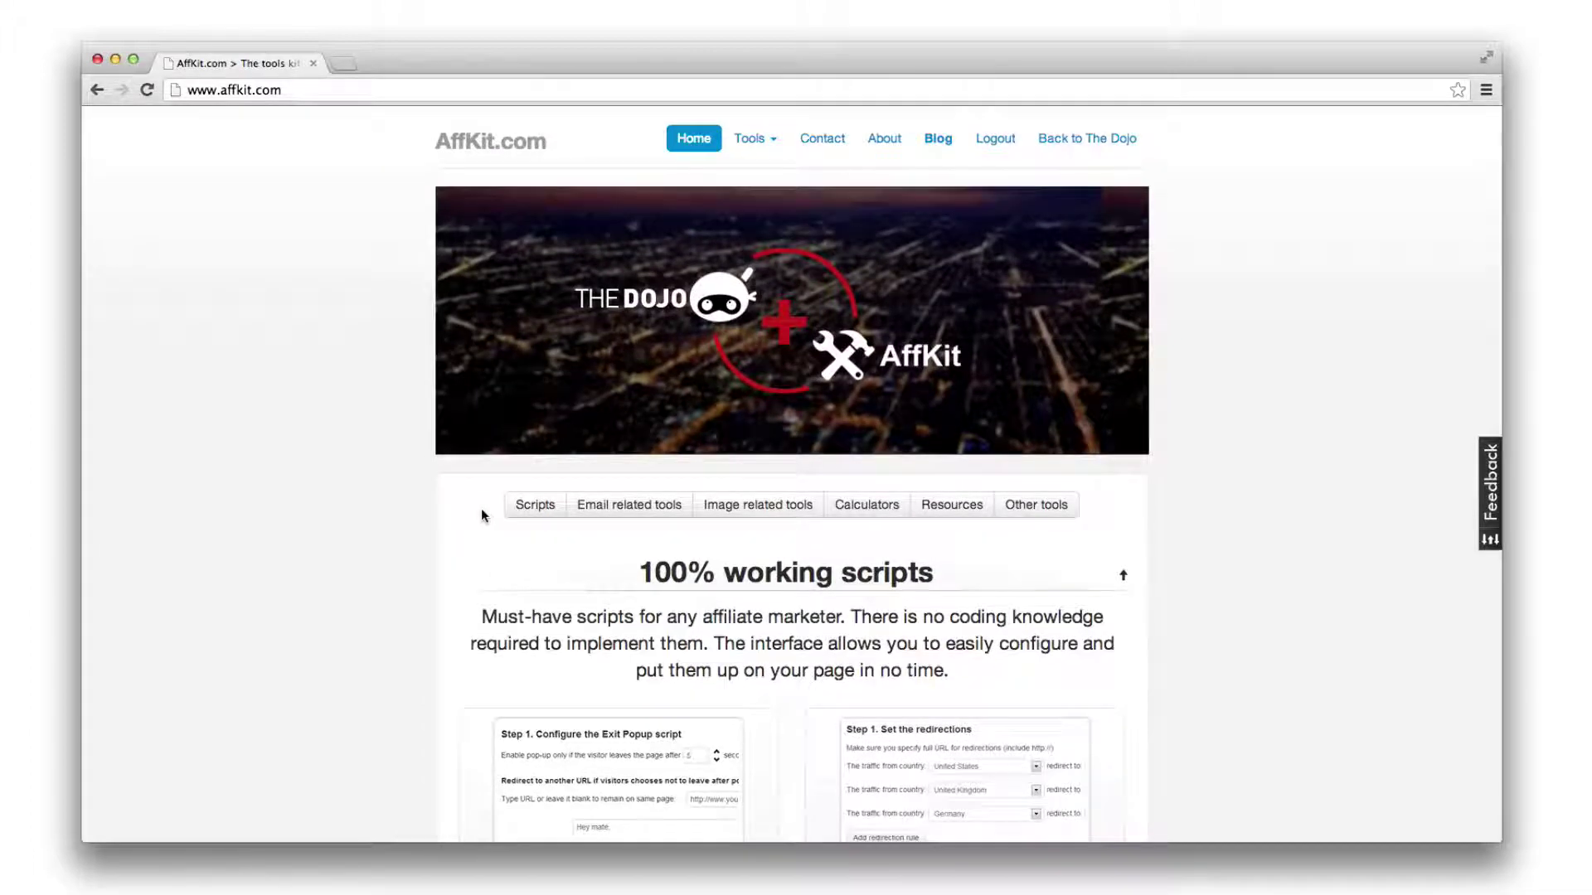
- Go back in the browser to the Dojo forum at affiliatefix.com/dojo/
left_click(97, 92)
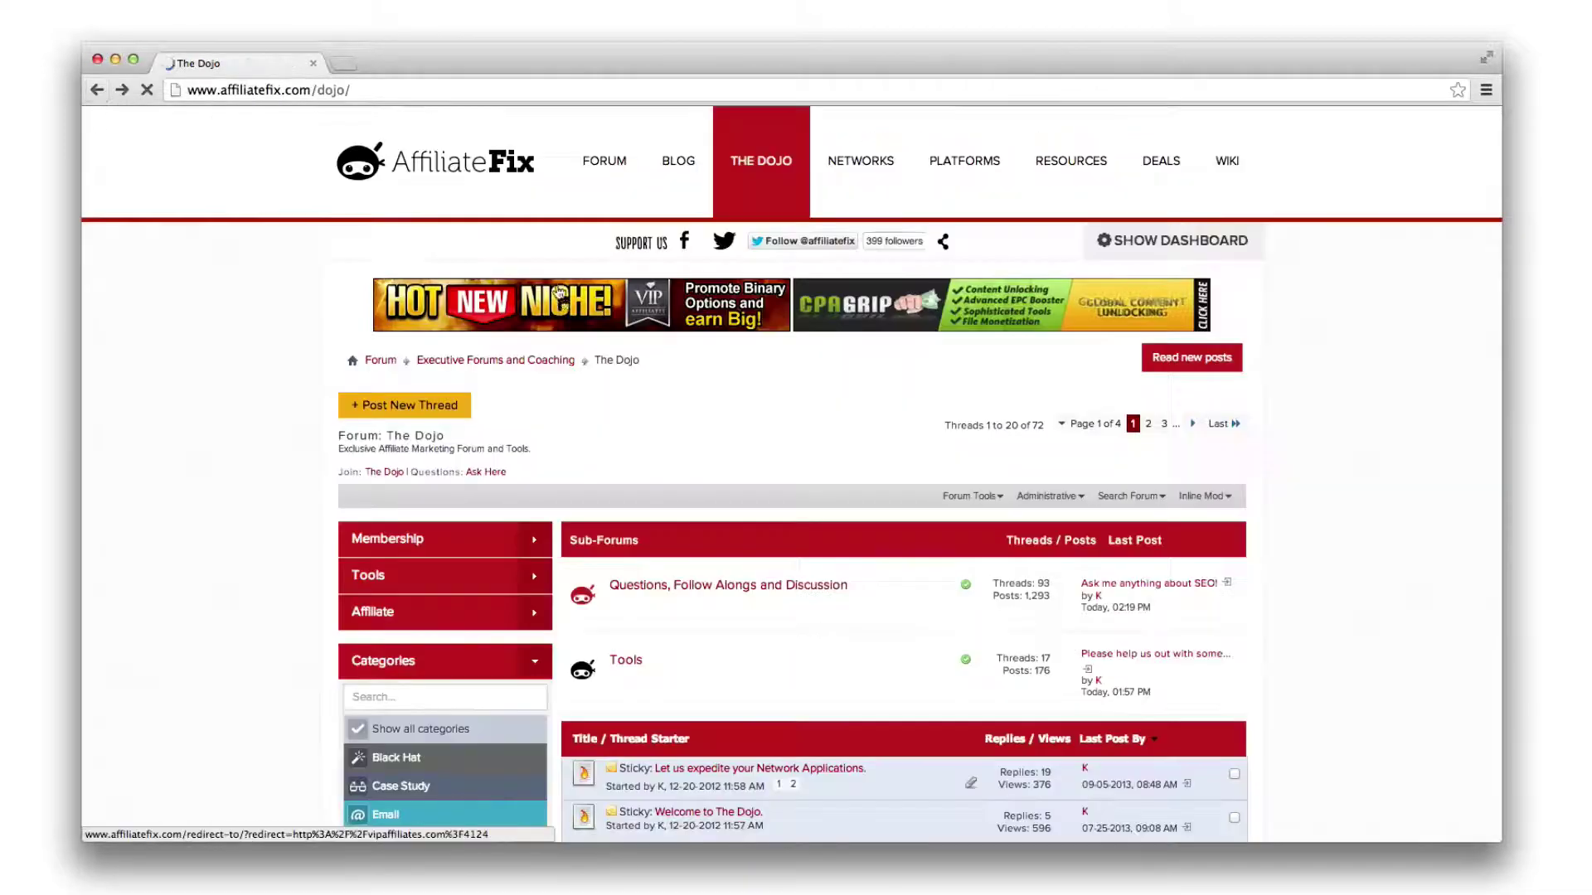
scroll(612, 477, "down", 5)
scroll(612, 478, "down", 3)
scroll(612, 478, "down", 1)
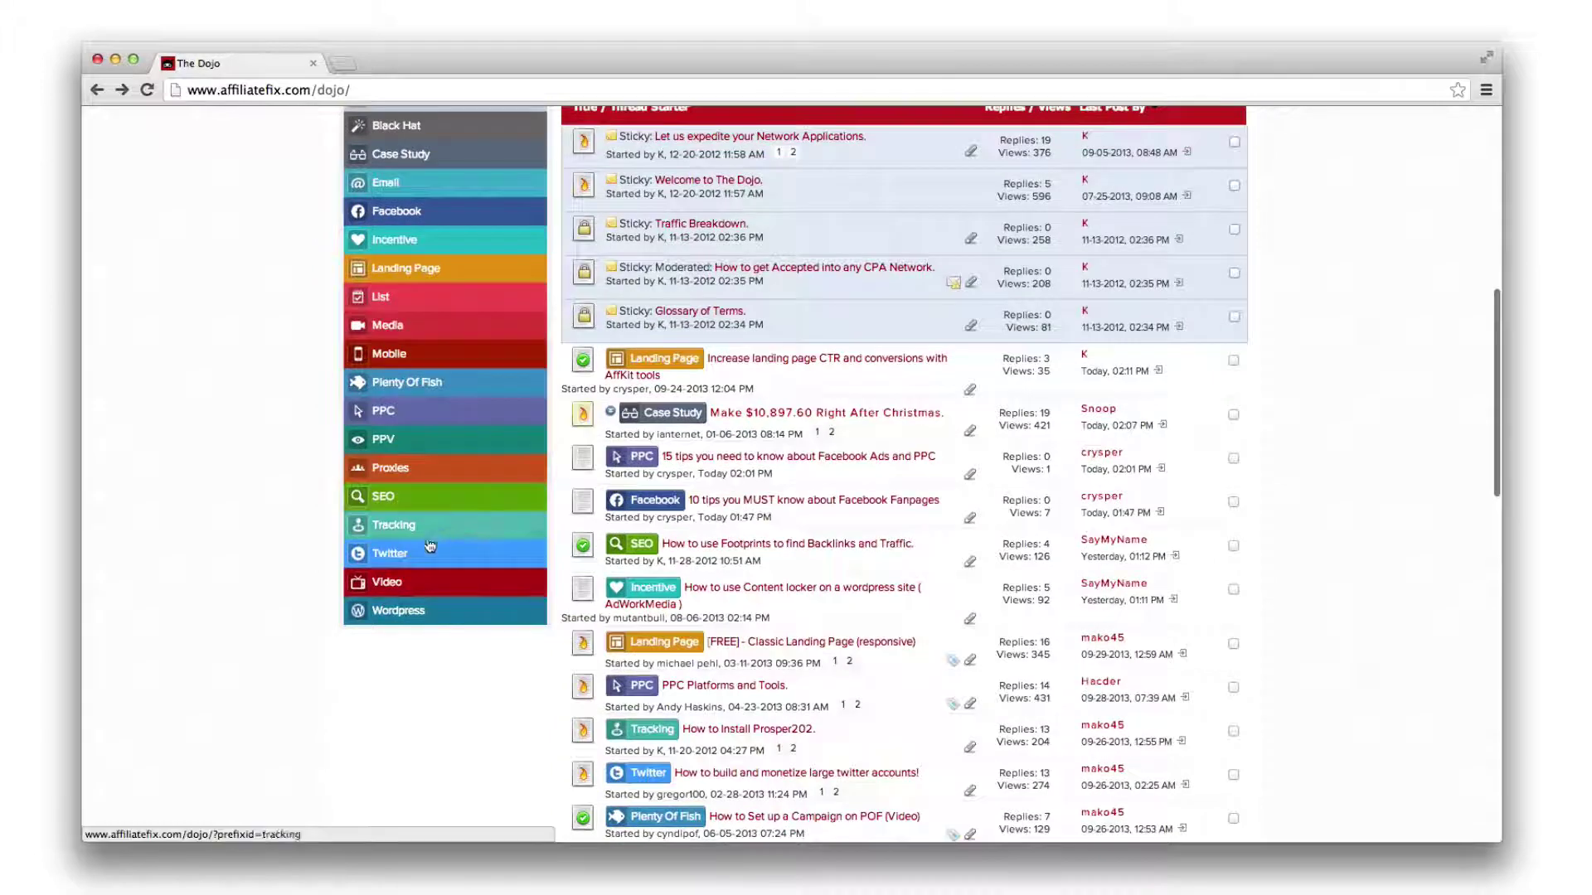
scroll(527, 555, "up", 1)
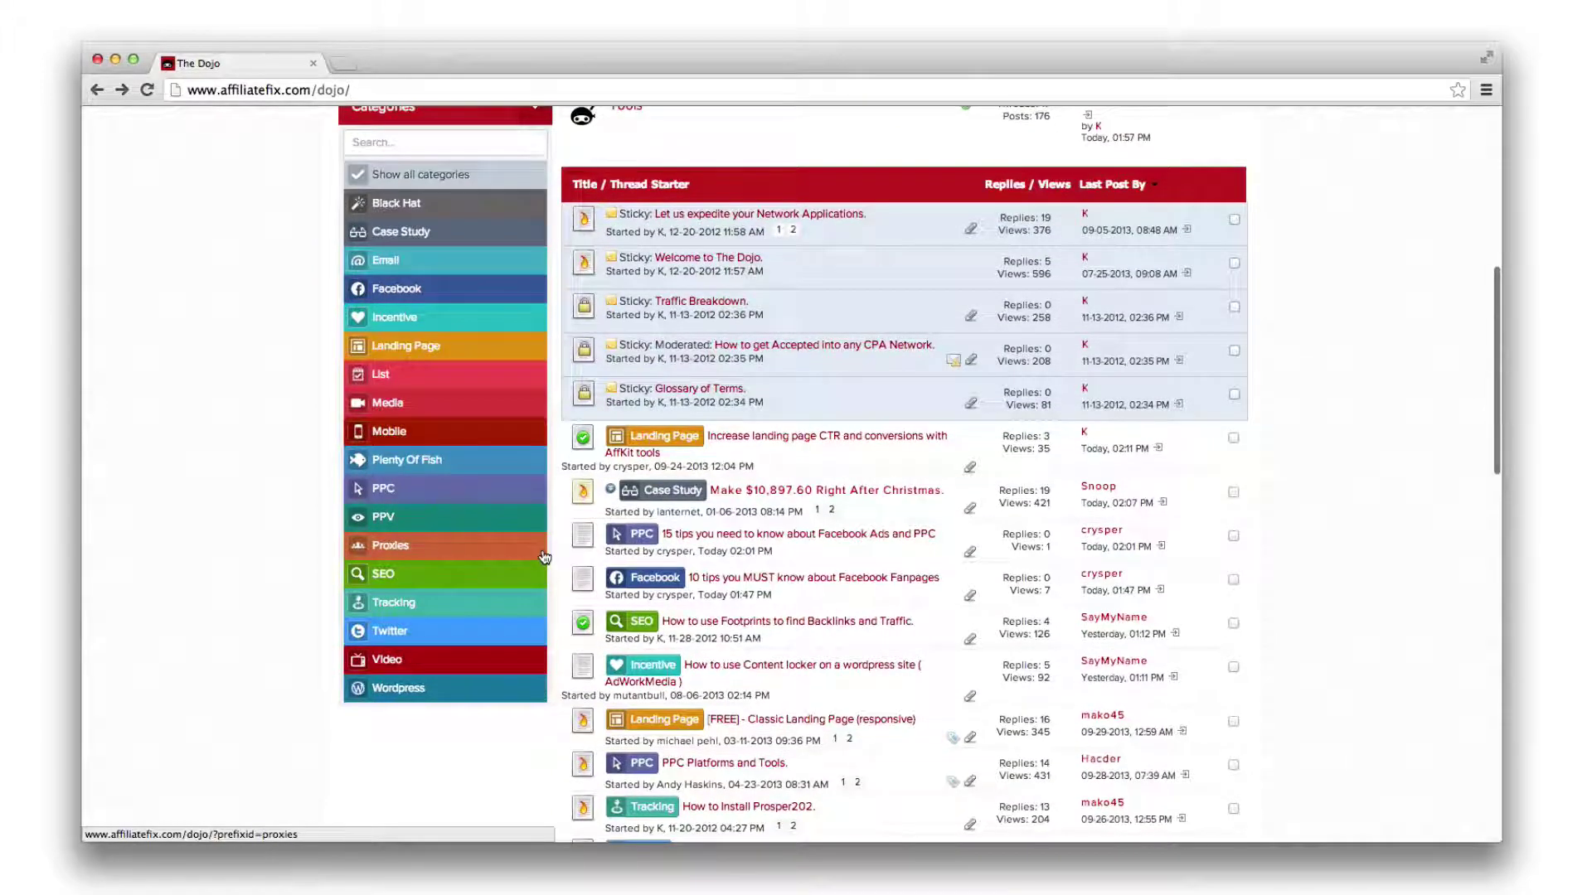
scroll(544, 556, "up", 1)
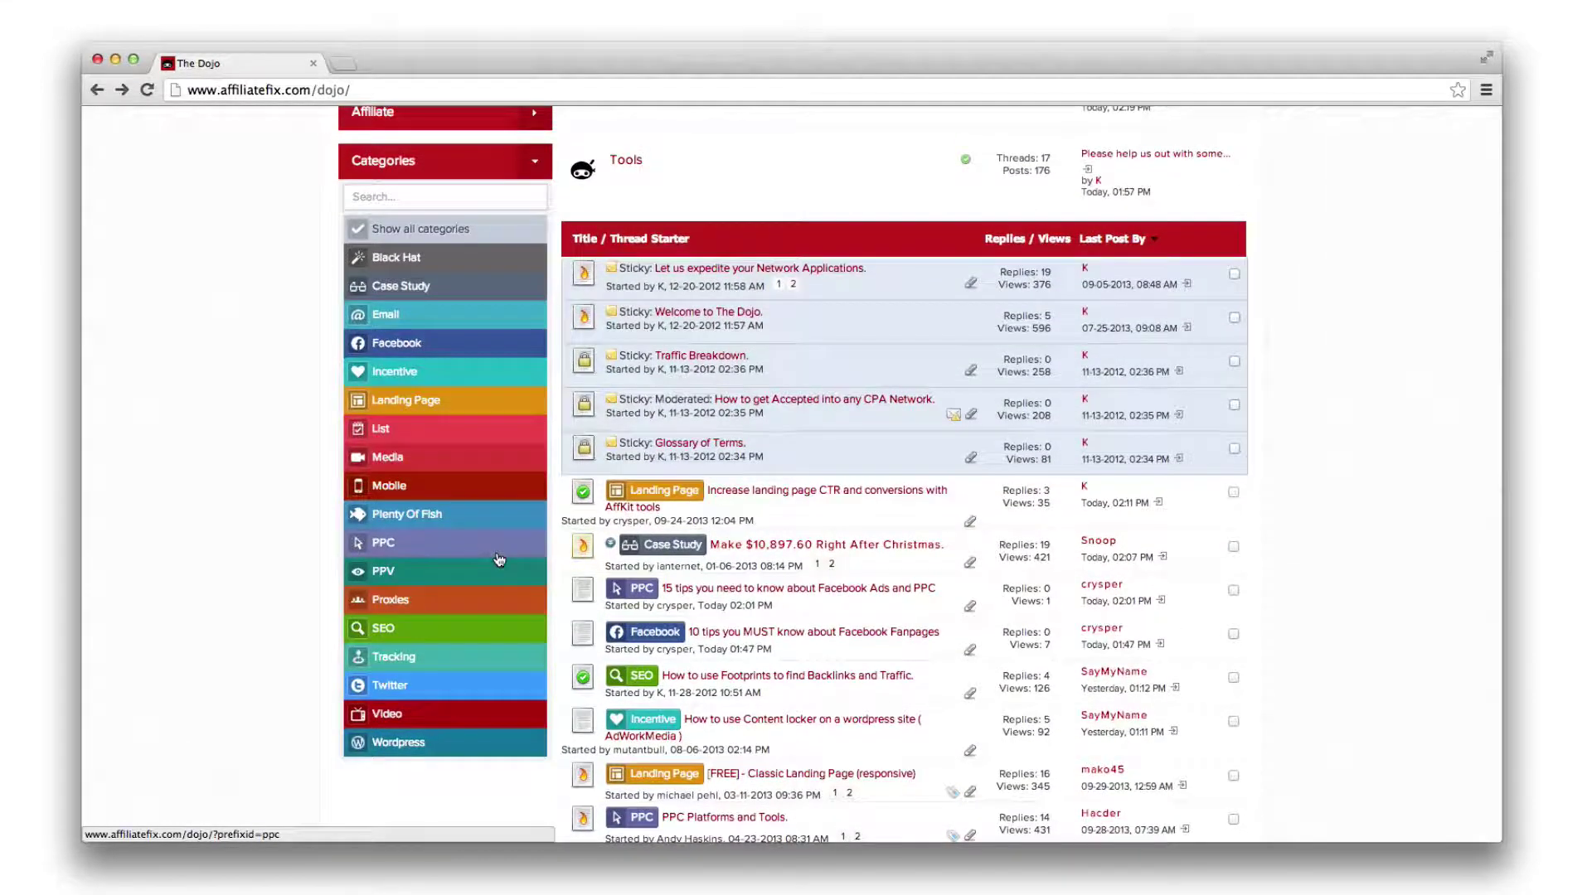
scroll(498, 560, "up", 1)
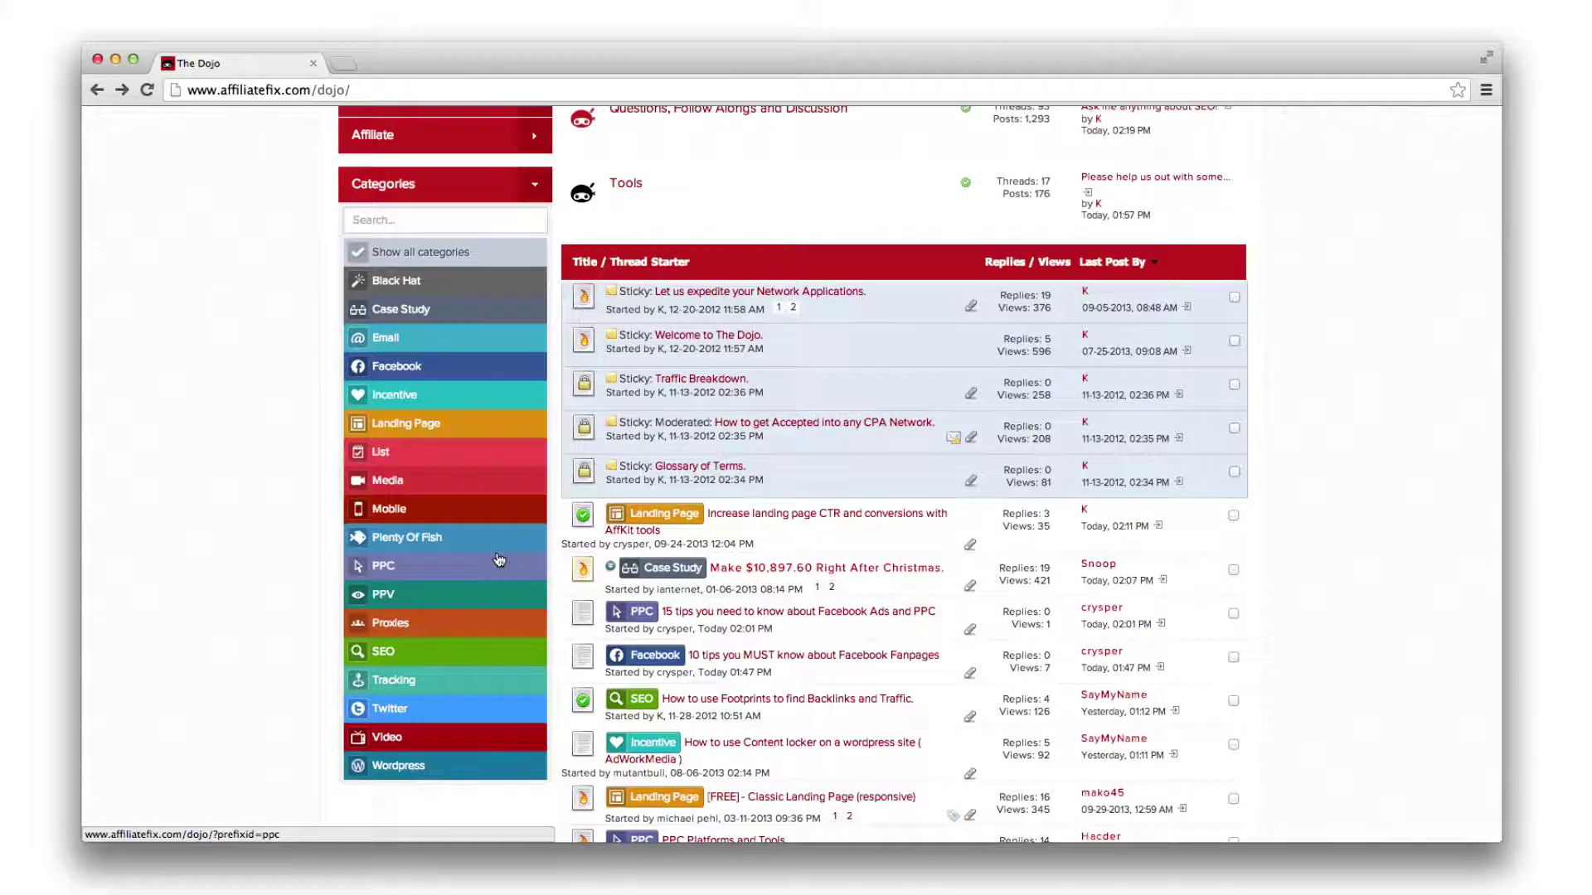
scroll(412, 571, "up", 3)
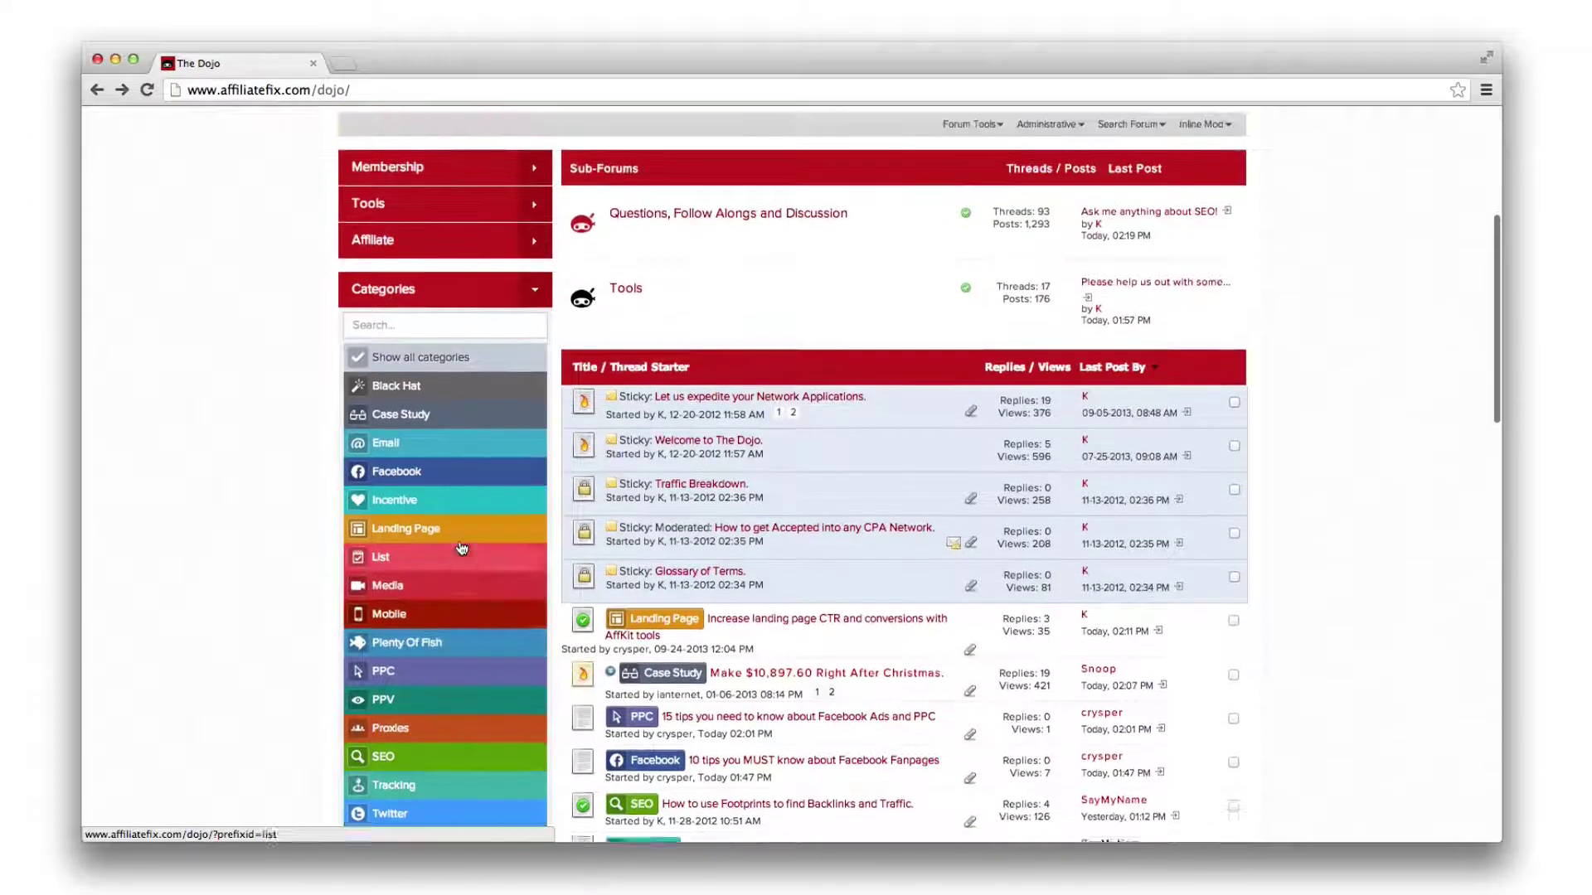
scroll(411, 571, "up", 1)
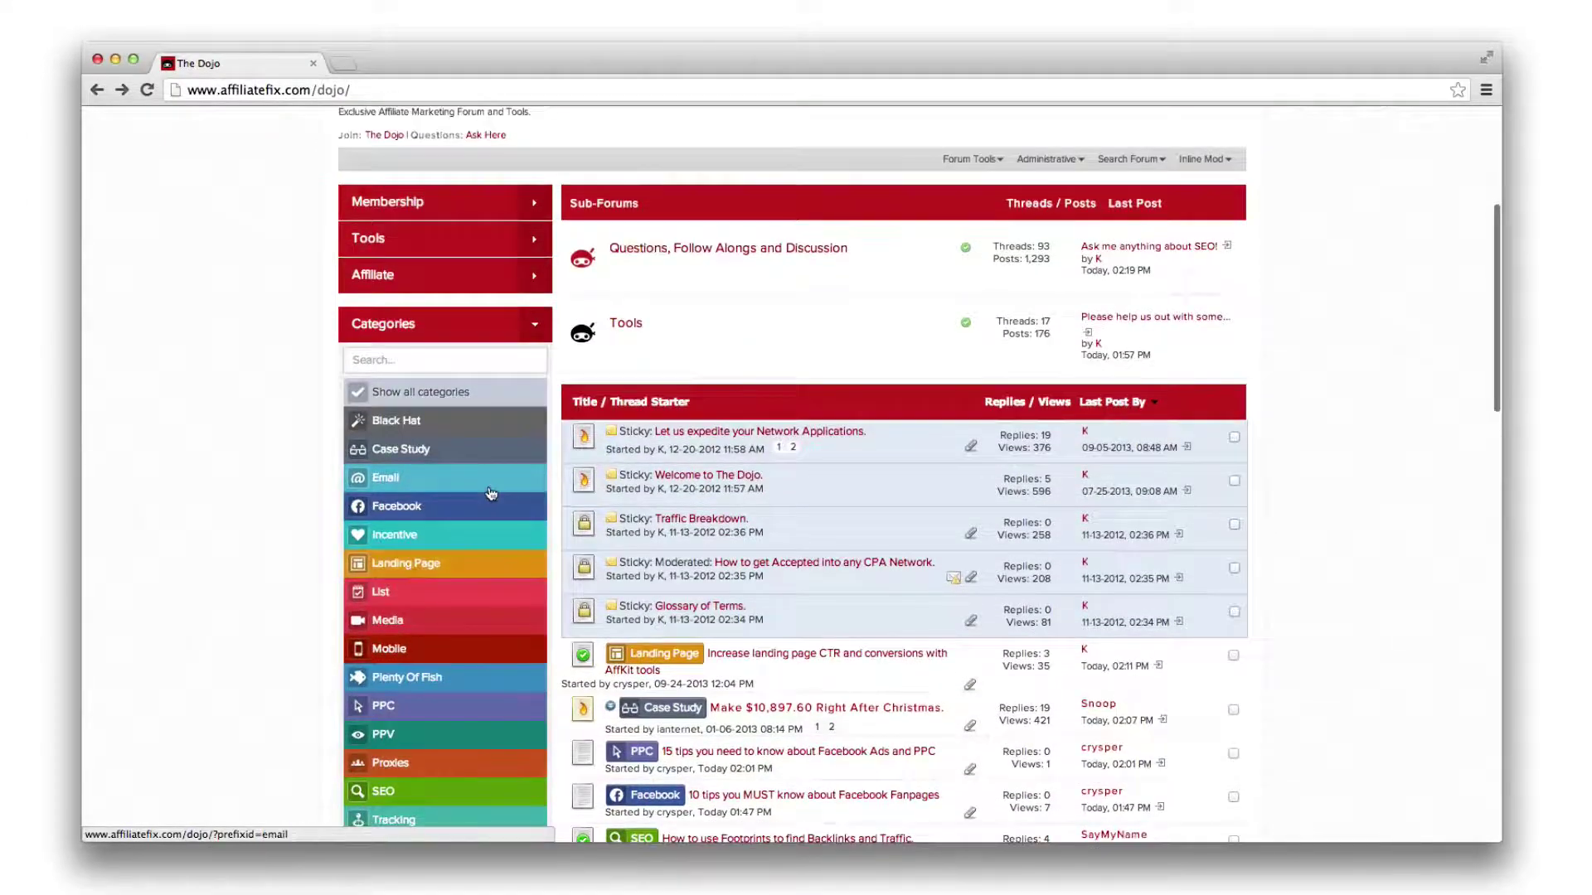
scroll(490, 494, "down", 1)
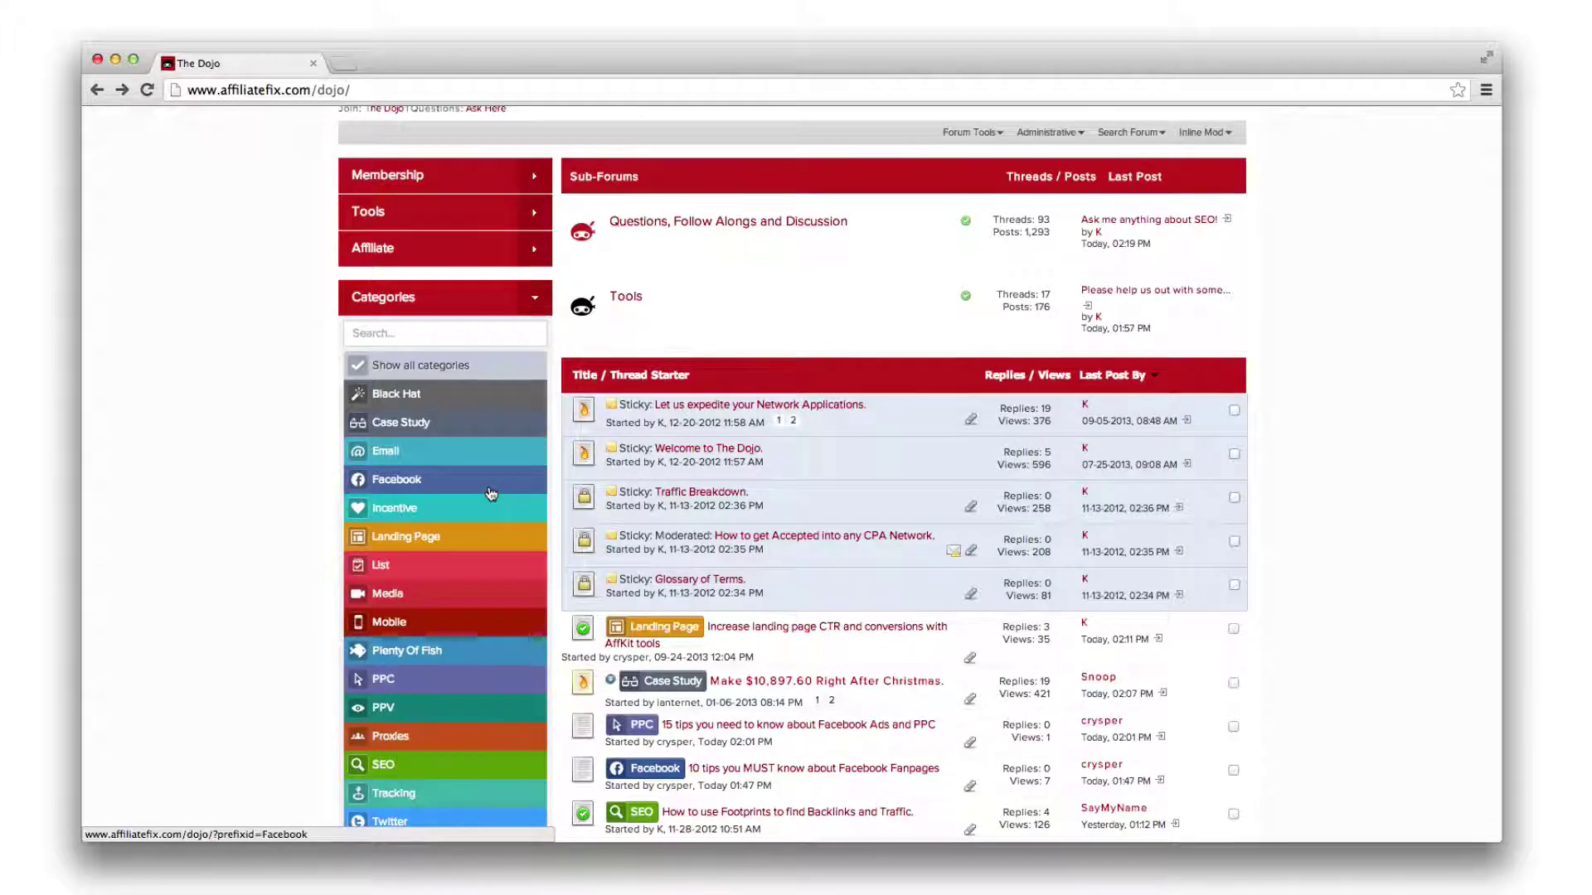
scroll(467, 529, "down", 2)
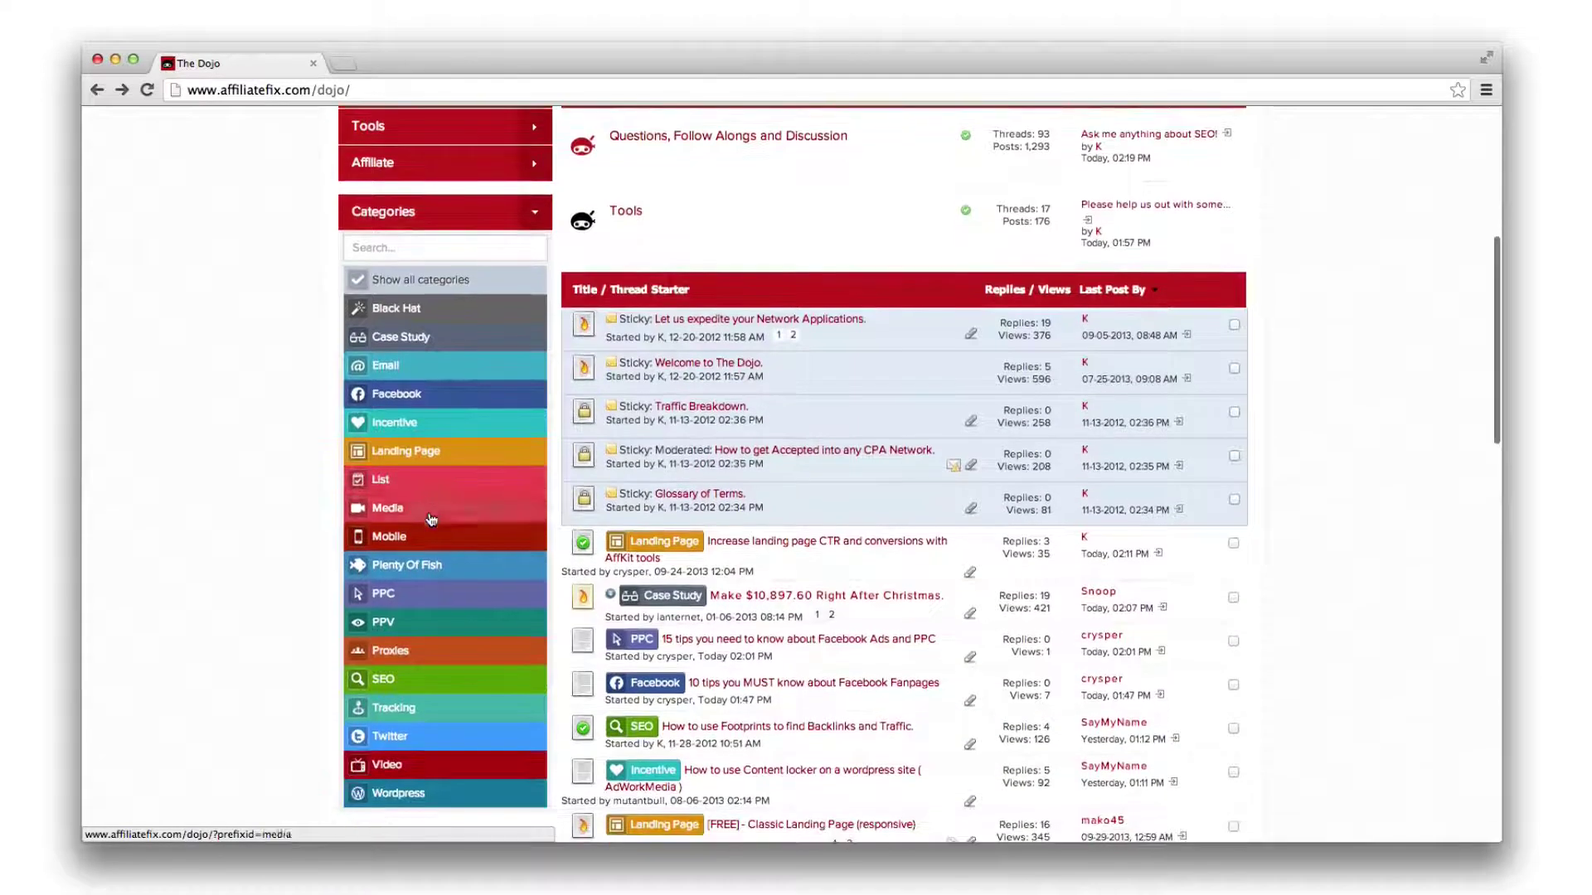
scroll(439, 570, "down", 2)
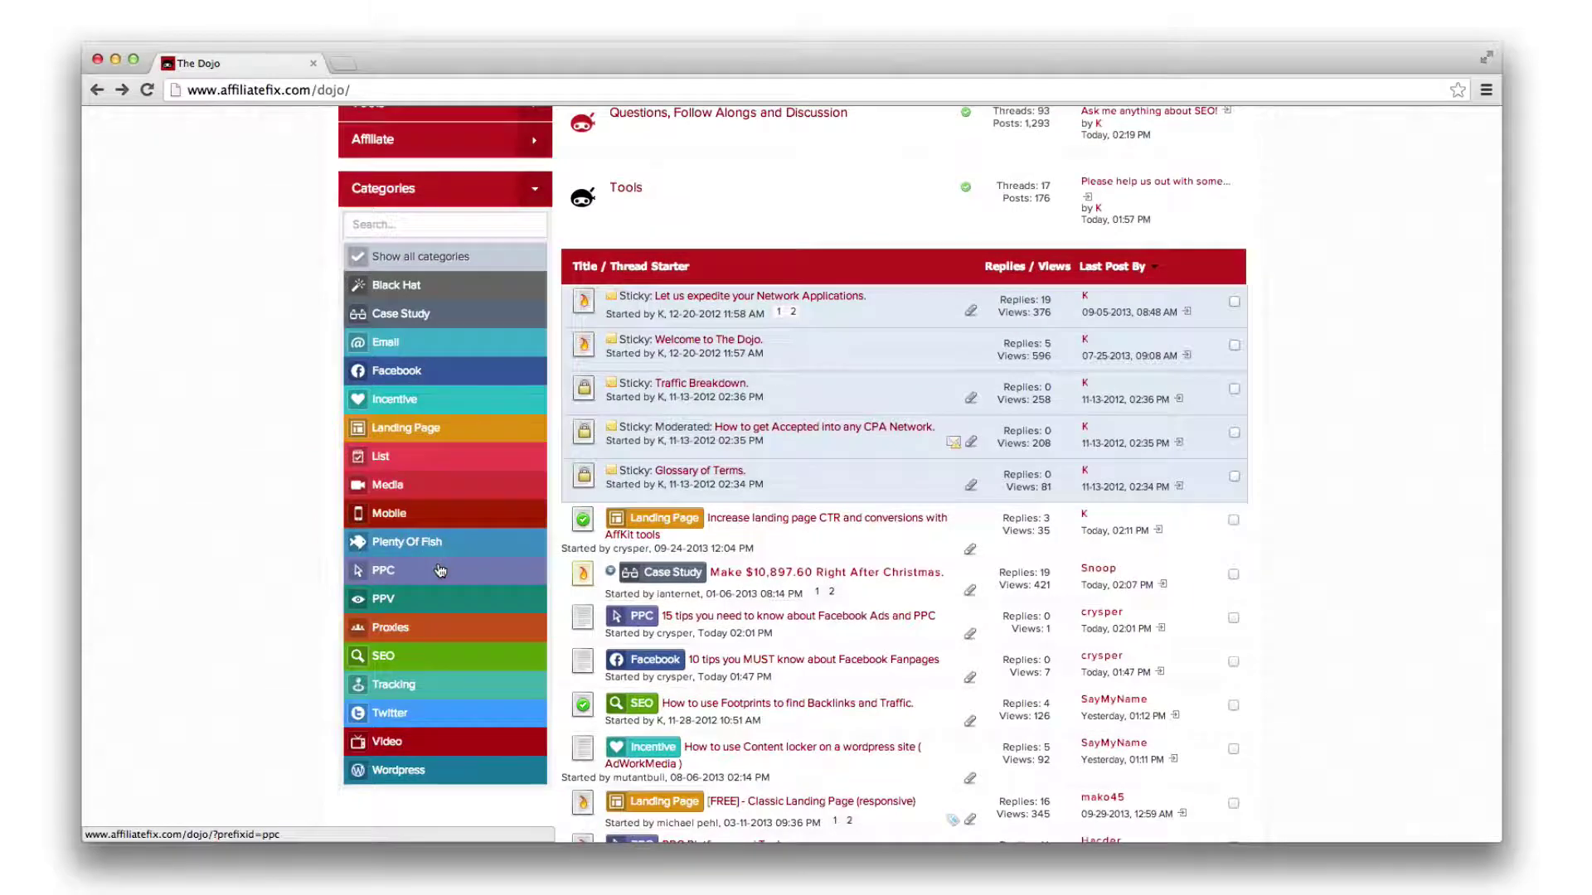
scroll(438, 571, "up", 2)
scroll(439, 569, "up", 2)
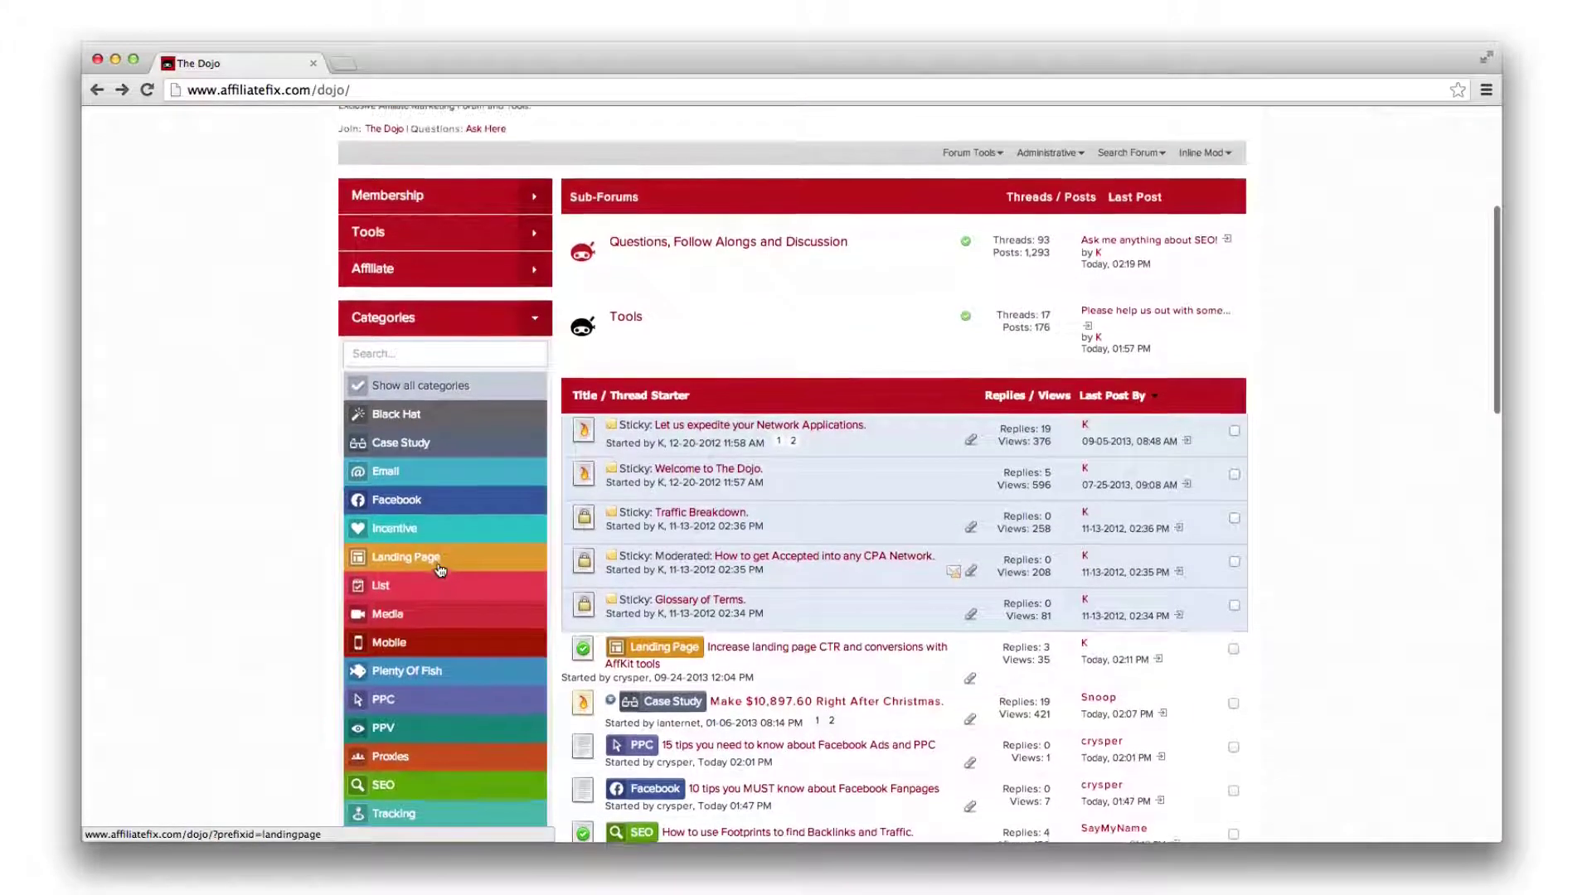
scroll(439, 570, "up", 3)
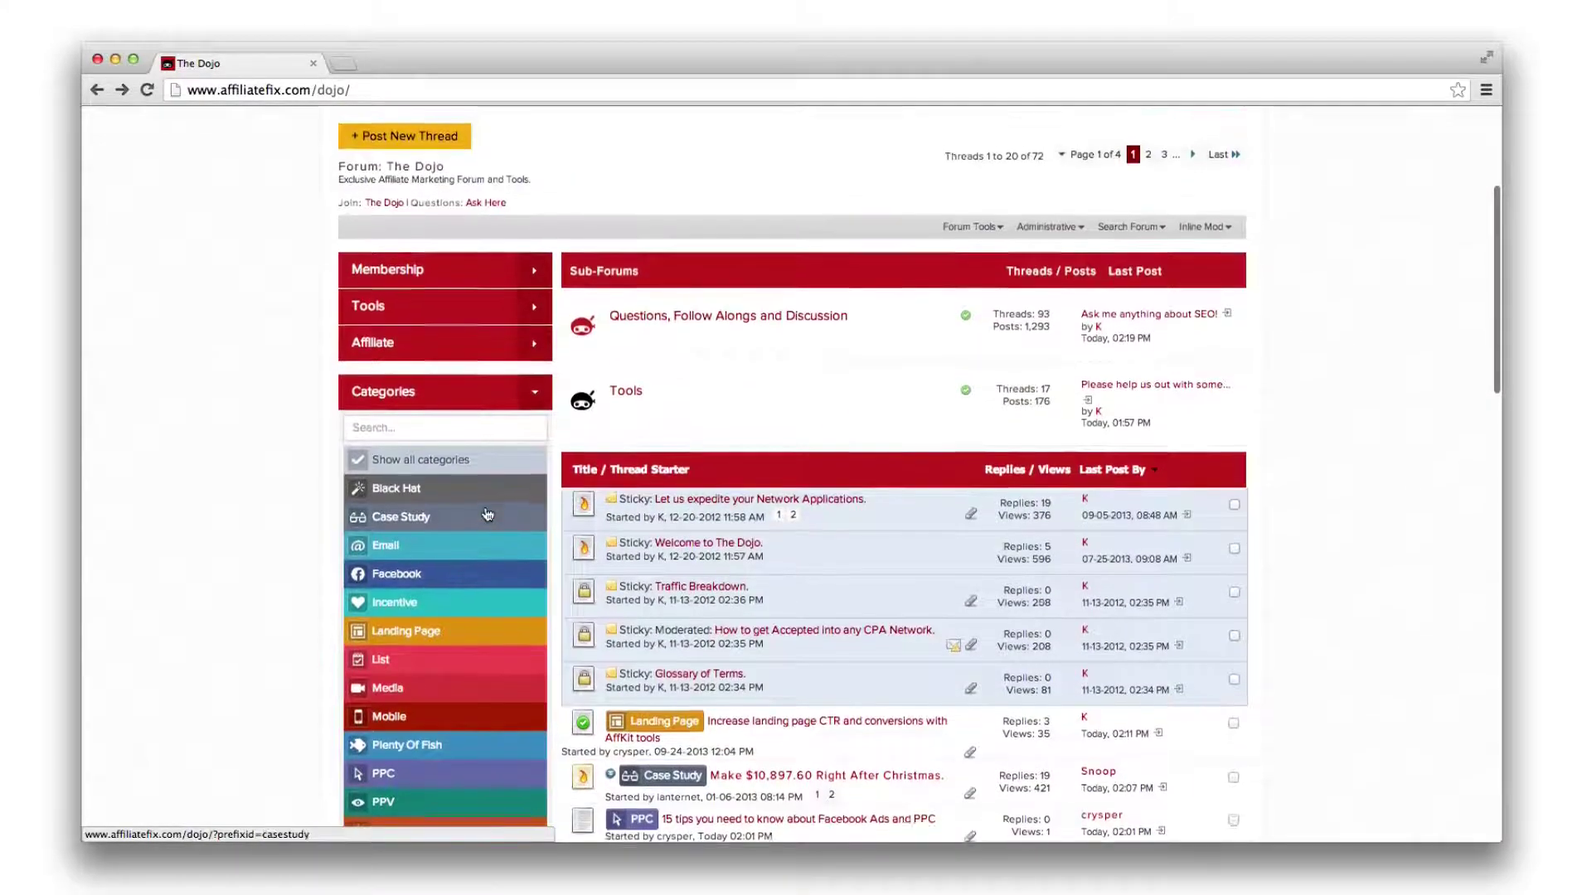
scroll(487, 511, "up", 2)
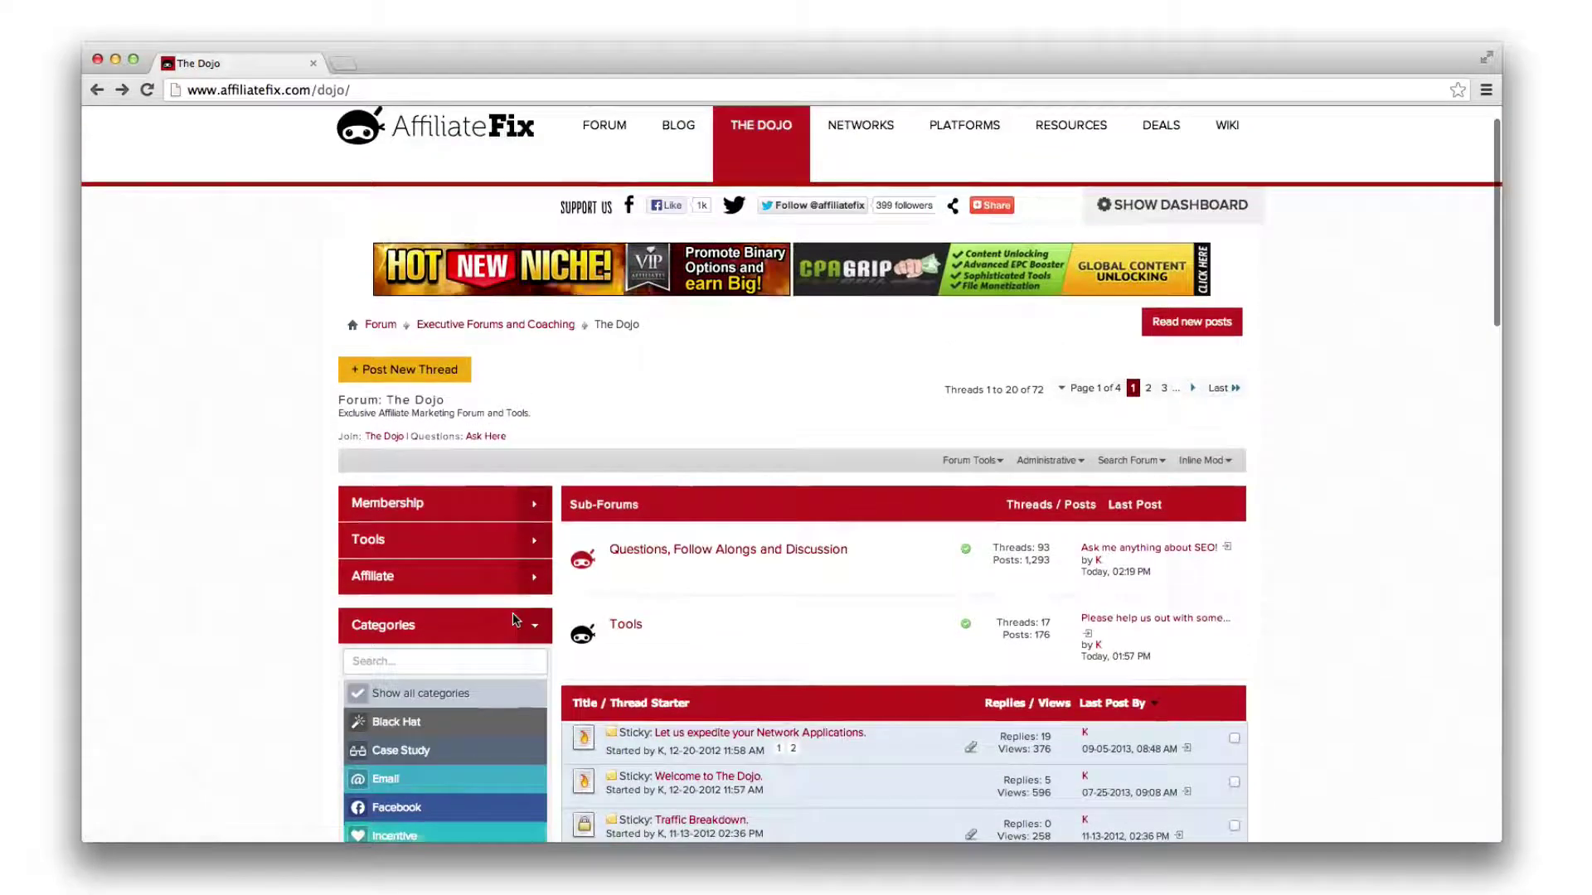